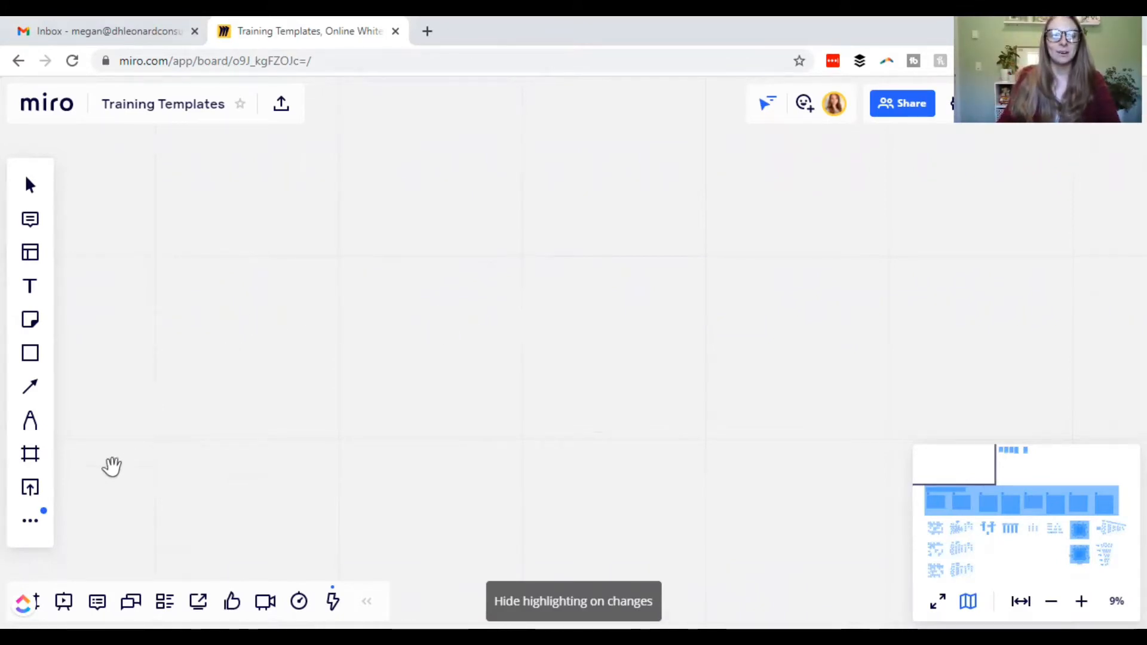
# Add a custom-ratio frame in the empty area of the board and title it "Backlog 2021".
pyautogui.click(30, 459)
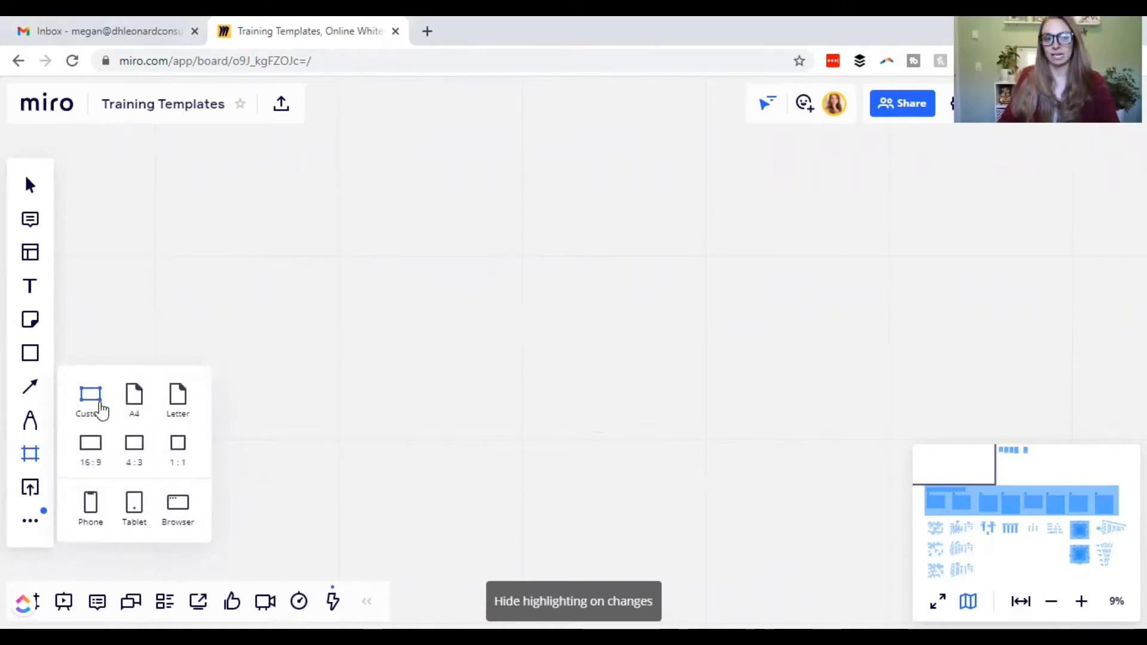
pyautogui.click(101, 409)
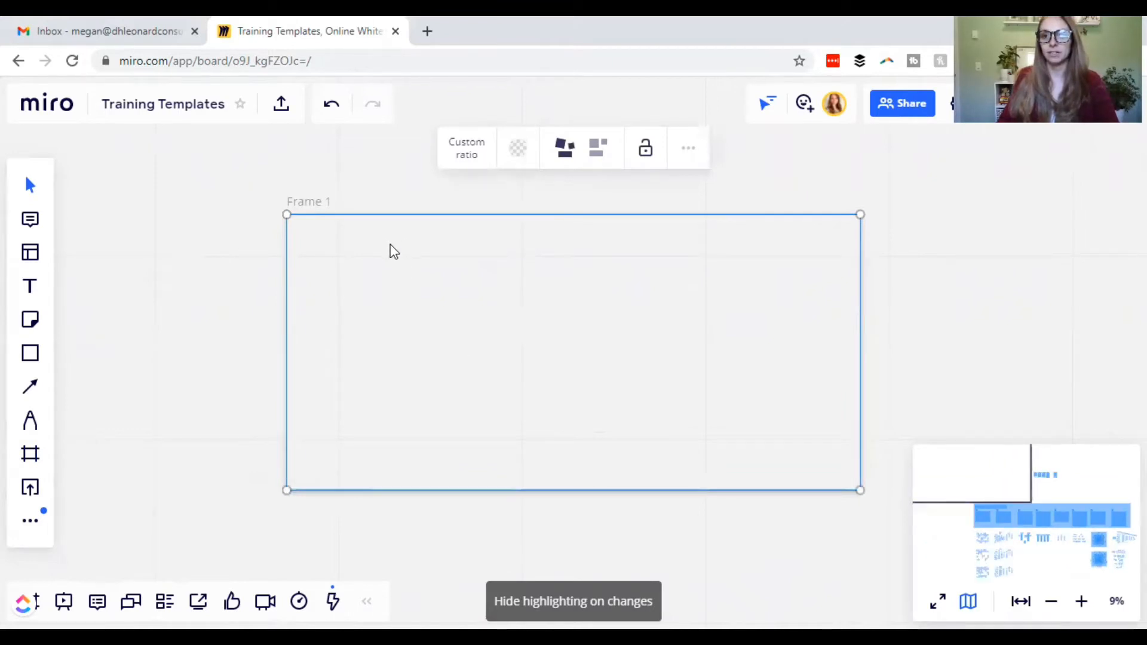
pyautogui.click(318, 208)
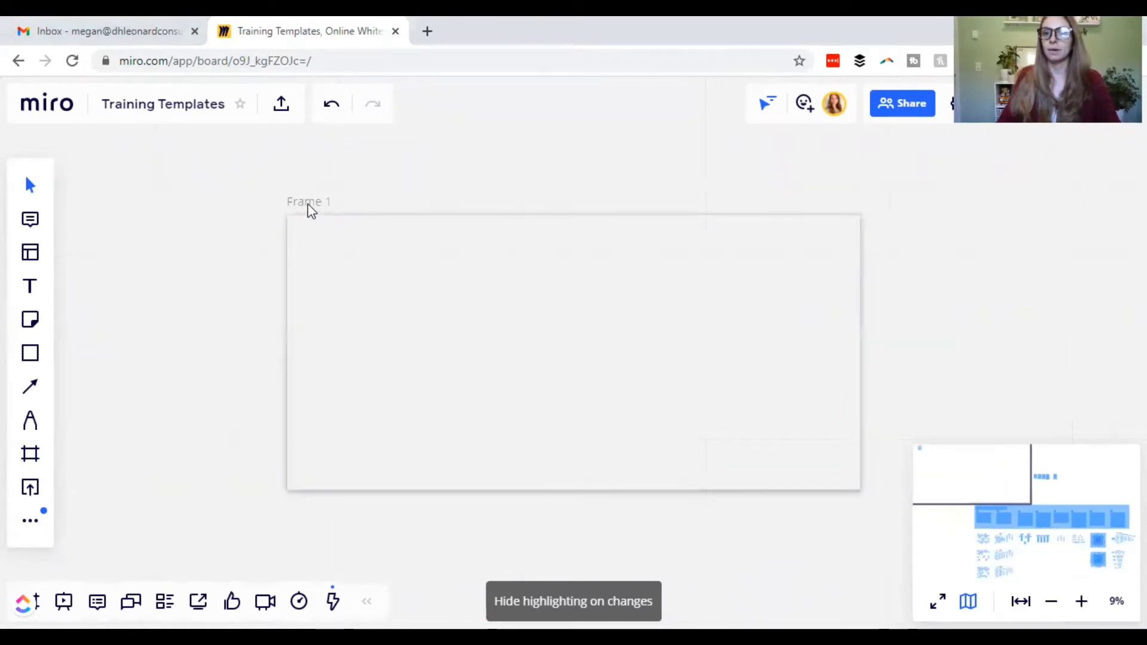
pyautogui.scroll(5, 307, 206)
pyautogui.click(302, 214)
pyautogui.doubleClick(302, 214)
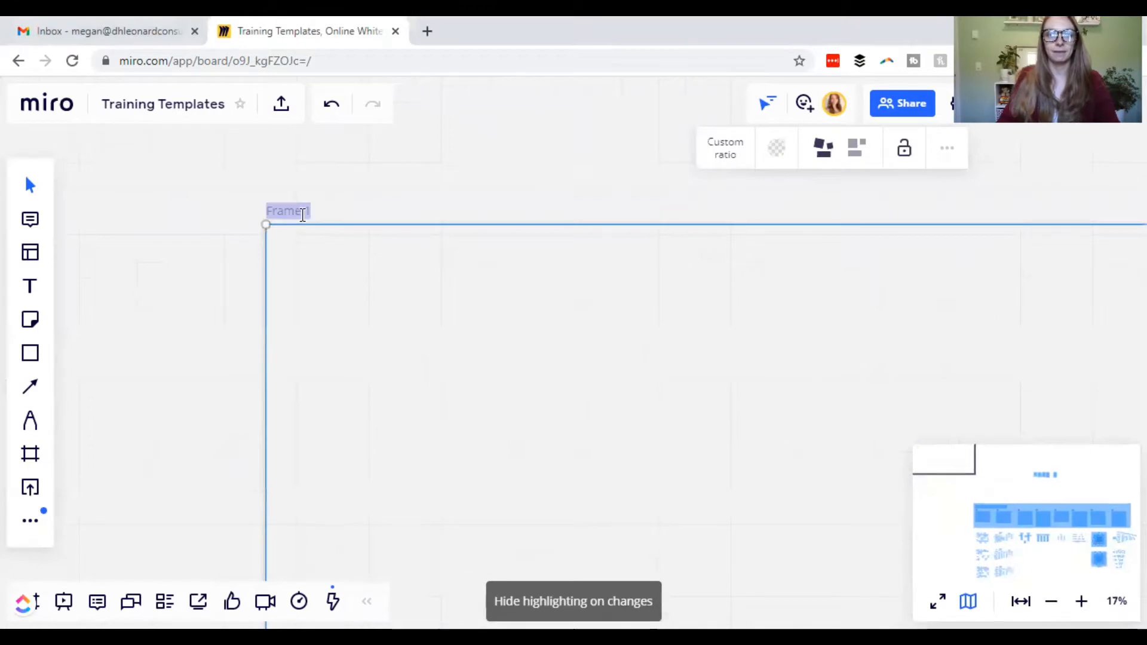
pyautogui.write('Backlog')
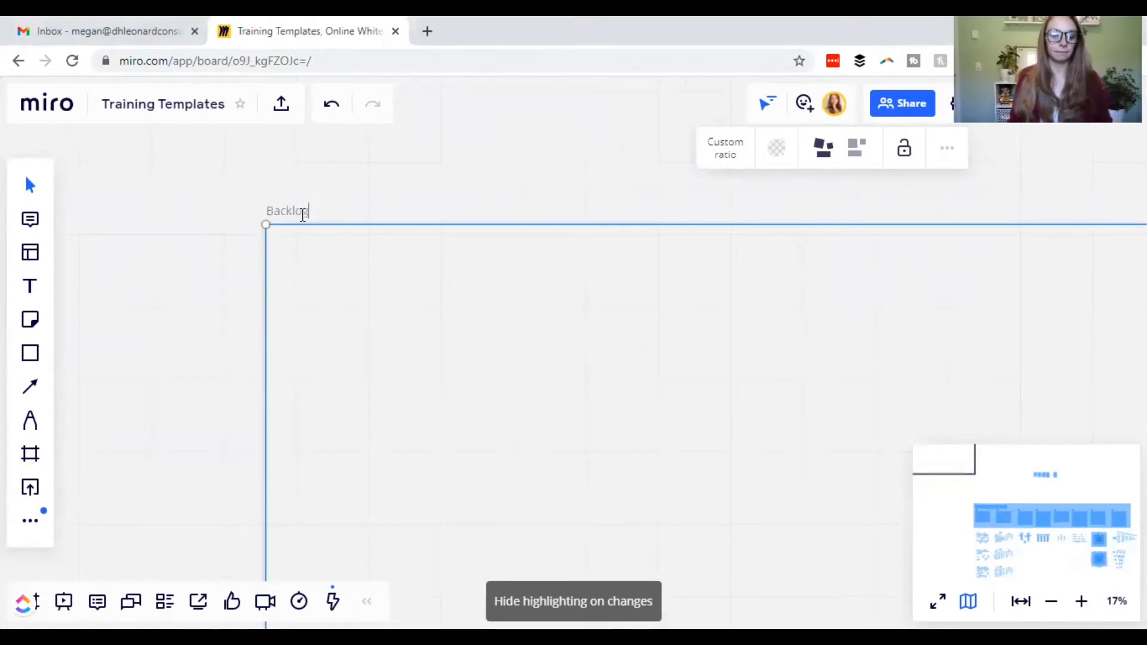
pyautogui.write(' 2021')
pyautogui.click(406, 396)
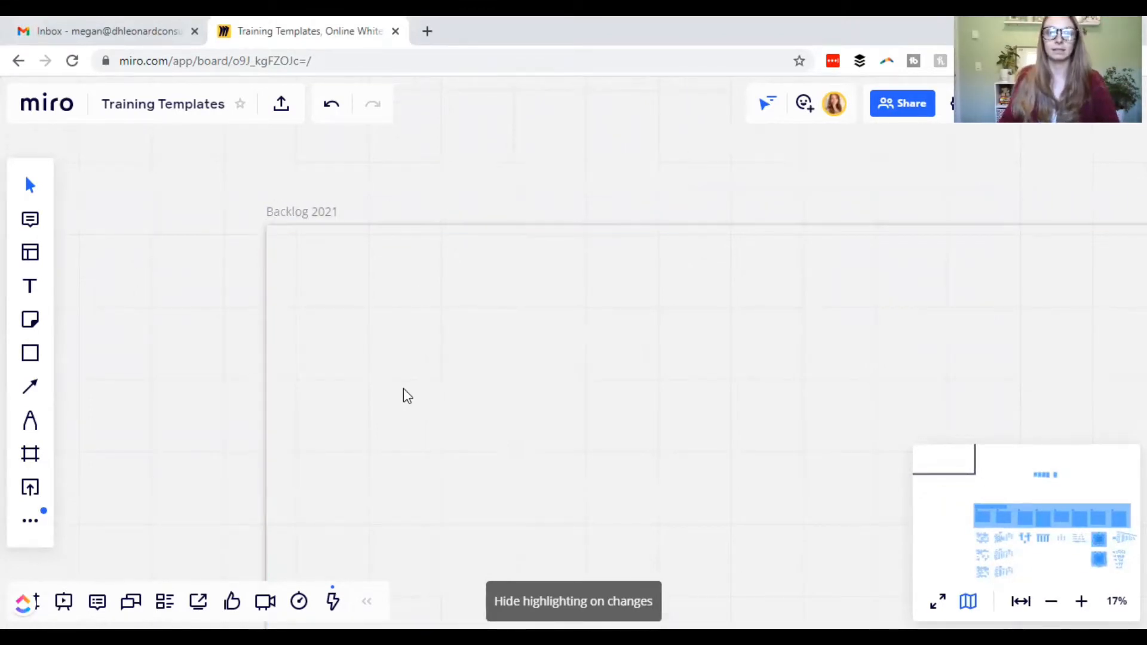
# Lock the Backlog 2021 frame in place on the board.
pyautogui.scroll(-3, 385, 391)
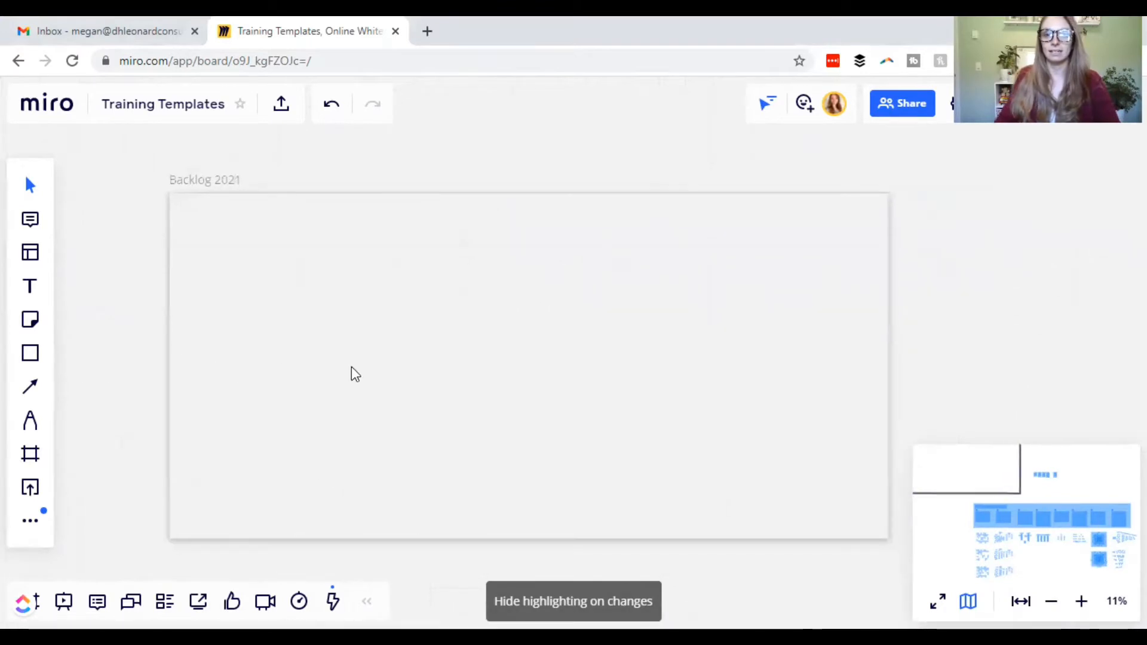
pyautogui.click(433, 194)
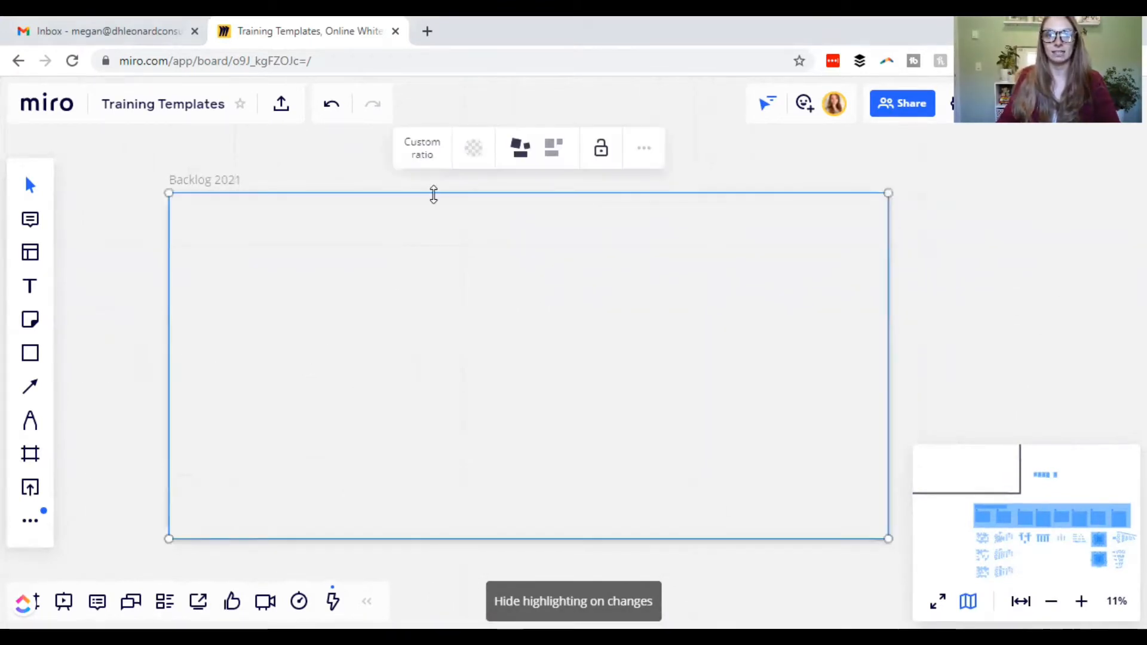
pyautogui.click(600, 147)
pyautogui.click(154, 282)
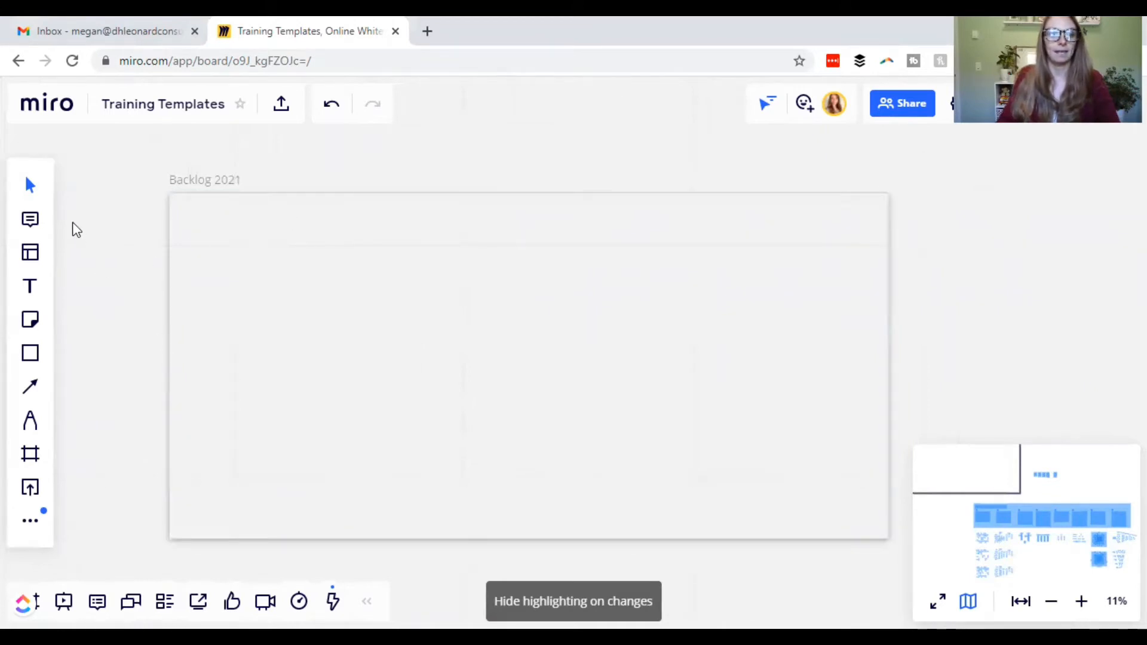
# Draw a small wide rectangle inside the frame's upper-left corner and fill it with green.
pyautogui.scroll(3, 87, 233)
pyautogui.moveTo(170, 330); pyautogui.dragTo(18, 284)
pyautogui.scroll(-2, 412, 382)
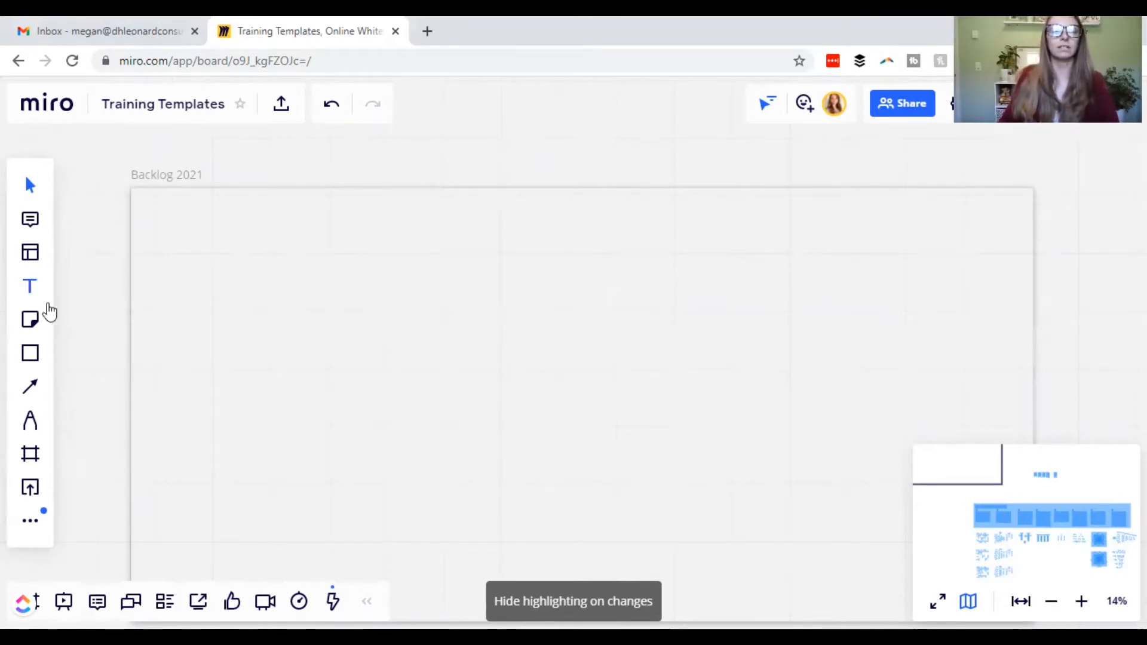
pyautogui.click(31, 318)
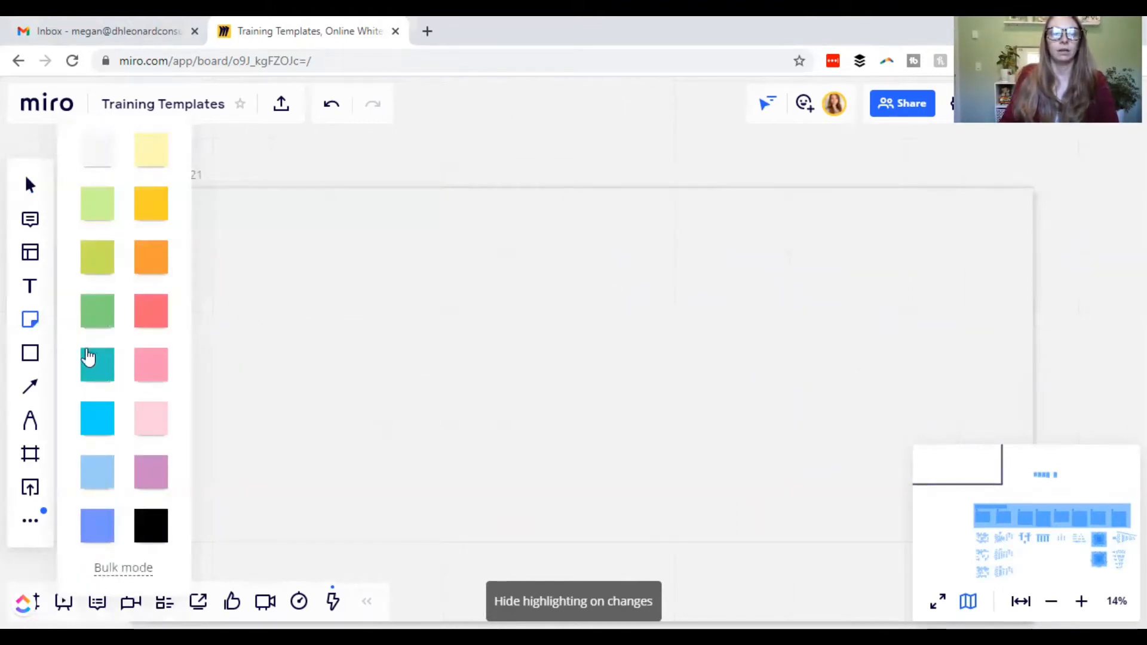
pyautogui.click(31, 352)
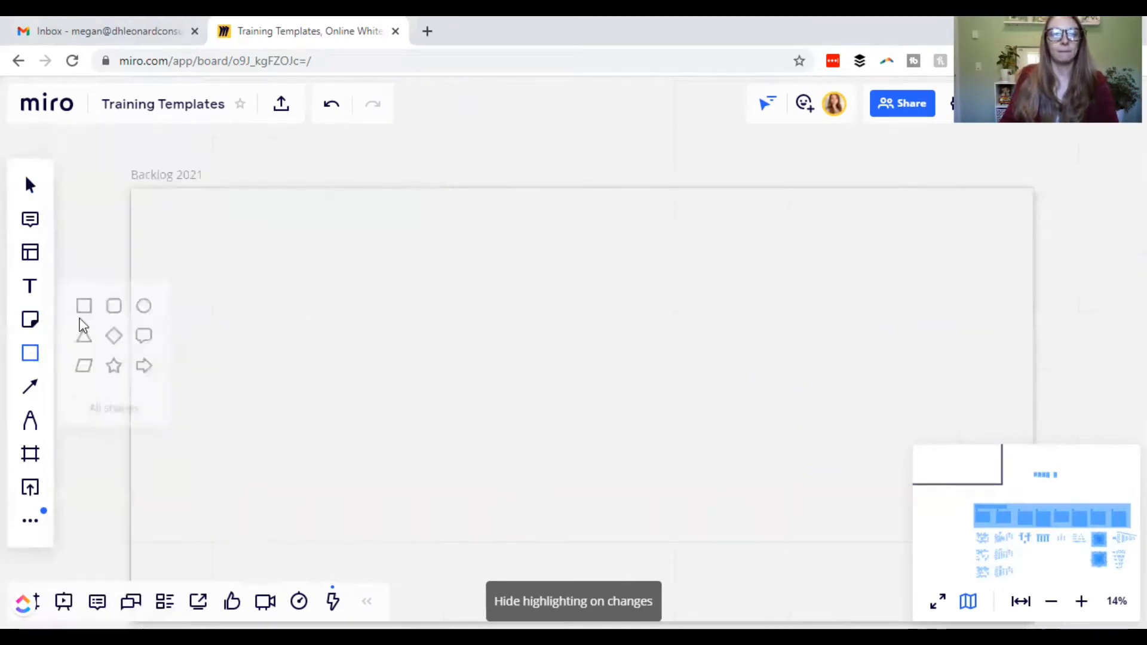
pyautogui.moveTo(145, 197); pyautogui.dragTo(243, 229)
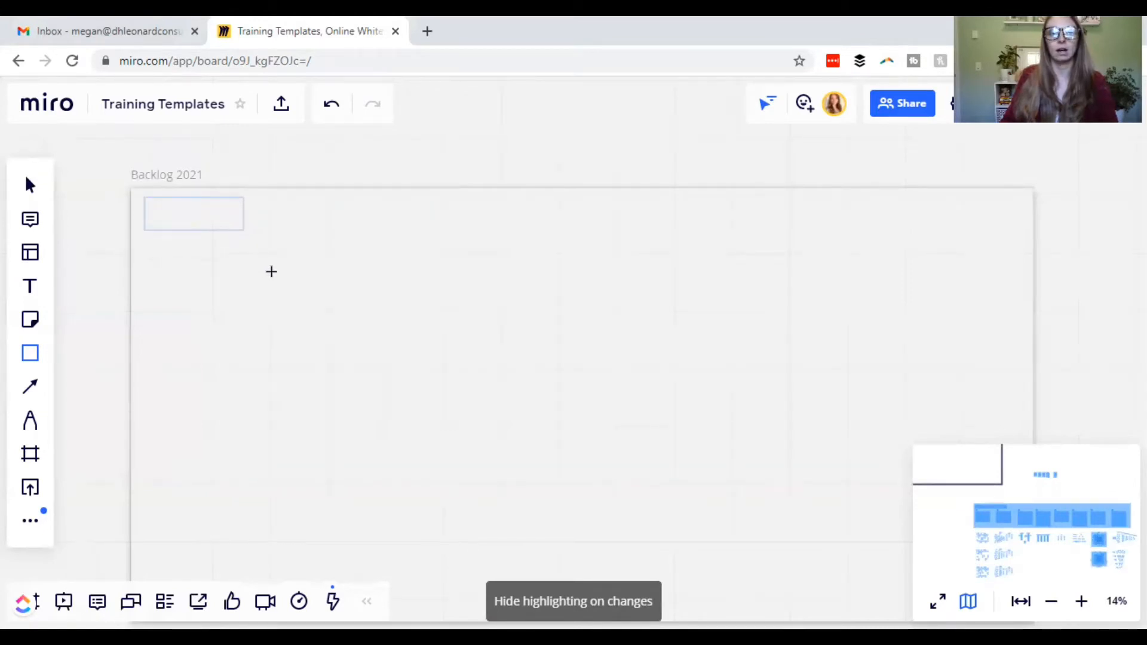
pyautogui.click(353, 307)
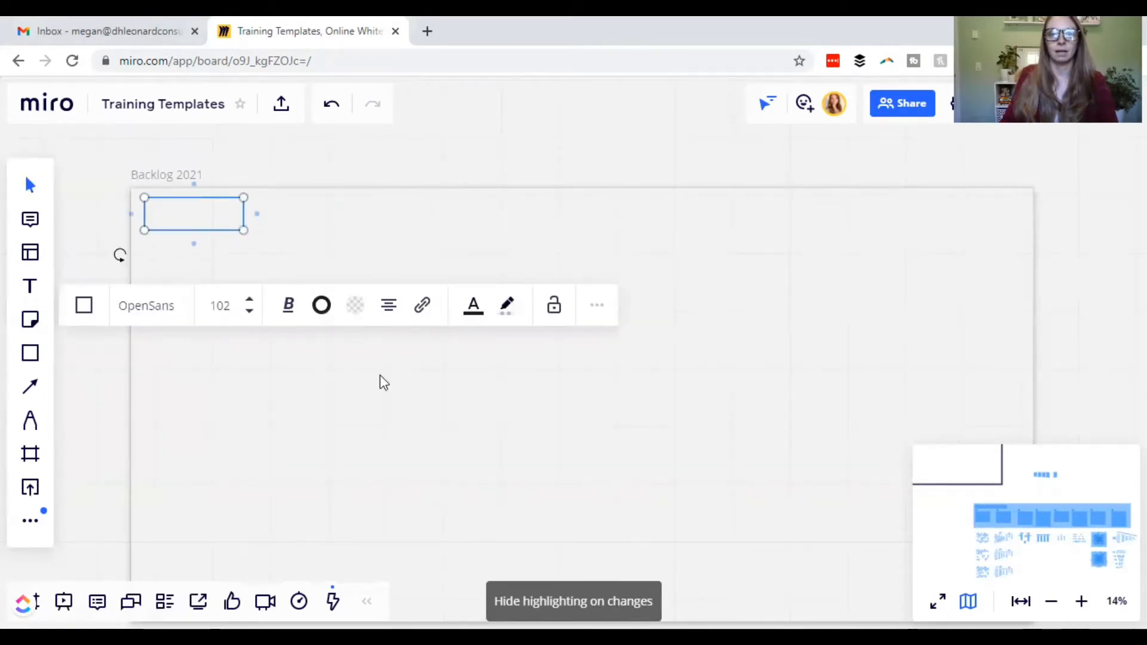
pyautogui.click(412, 436)
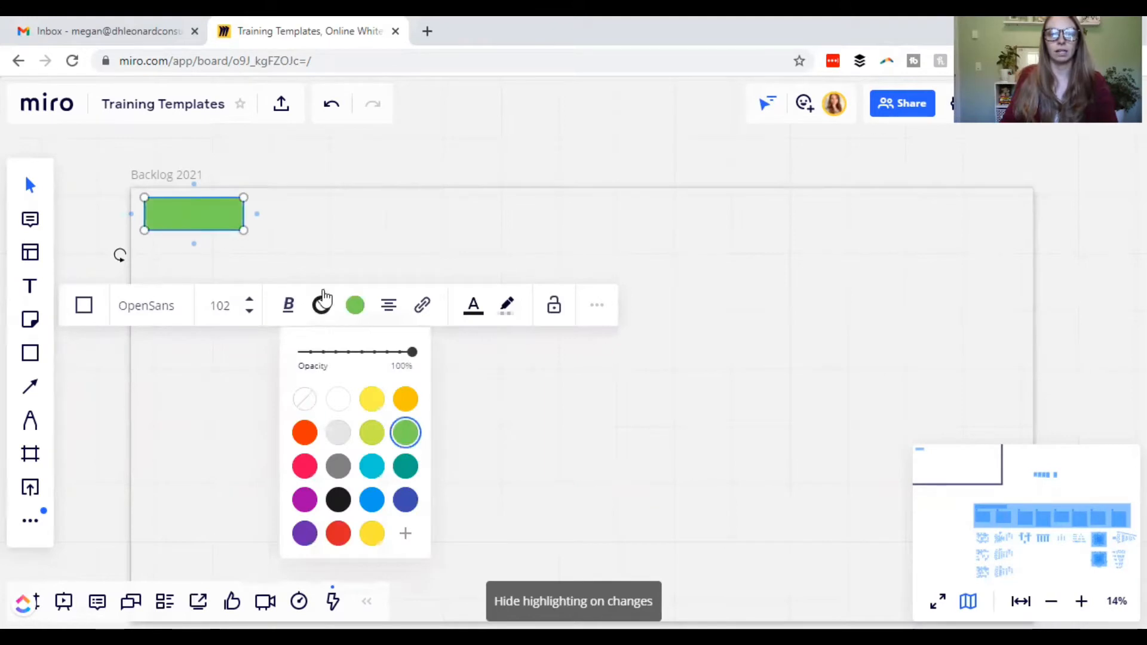
pyautogui.click(287, 251)
# Copy the green rectangle three times and align the copies in a row beside it along the frame's upper edge.
pyautogui.click(210, 222)
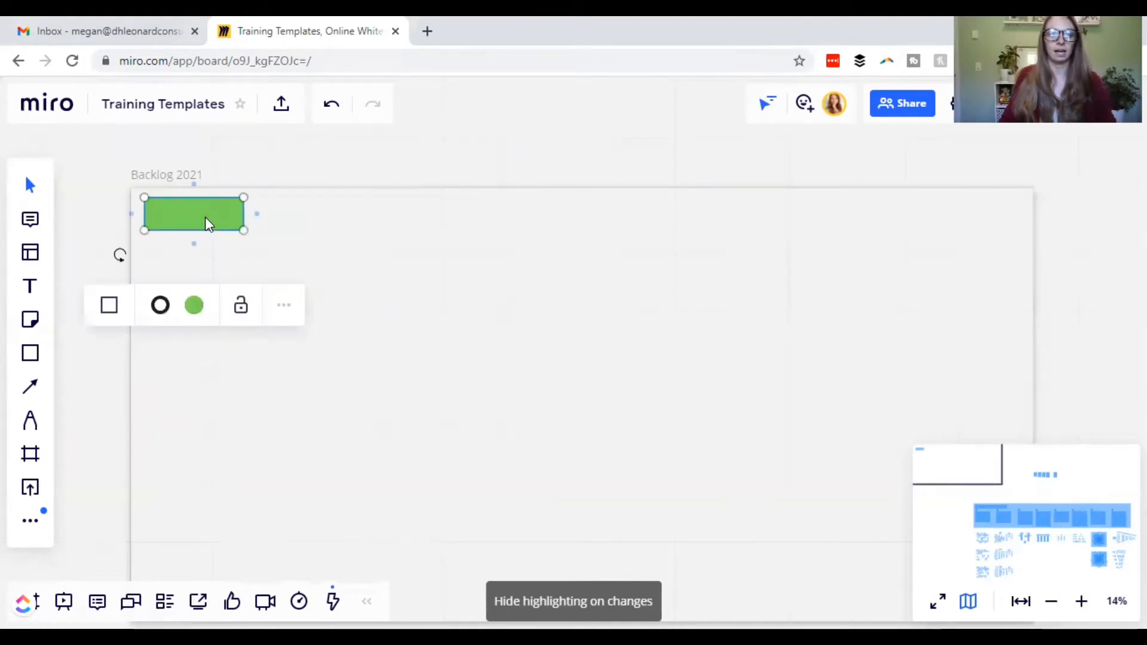
pyautogui.hotkey('ctrl', 'v')
pyautogui.moveTo(328, 230); pyautogui.dragTo(298, 224)
pyautogui.click(421, 216)
pyautogui.hotkey('ctrl', 'v')
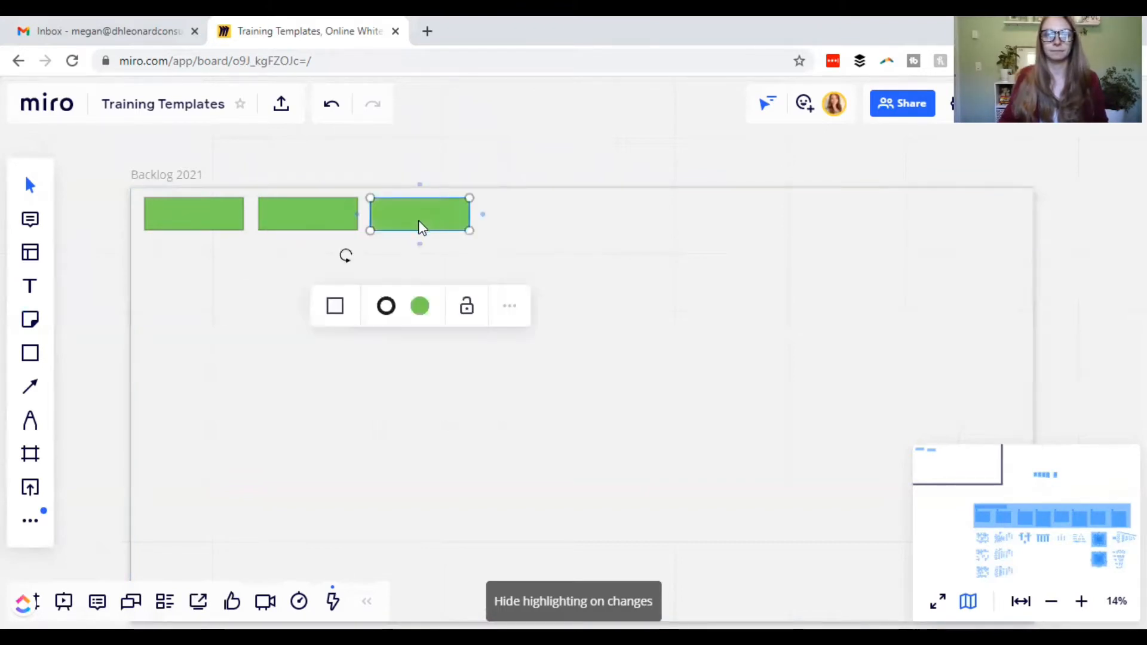
pyautogui.moveTo(418, 220)
pyautogui.mouseDown()
pyautogui.moveTo(421, 230)
pyautogui.moveTo(422, 220)
pyautogui.mouseUp()
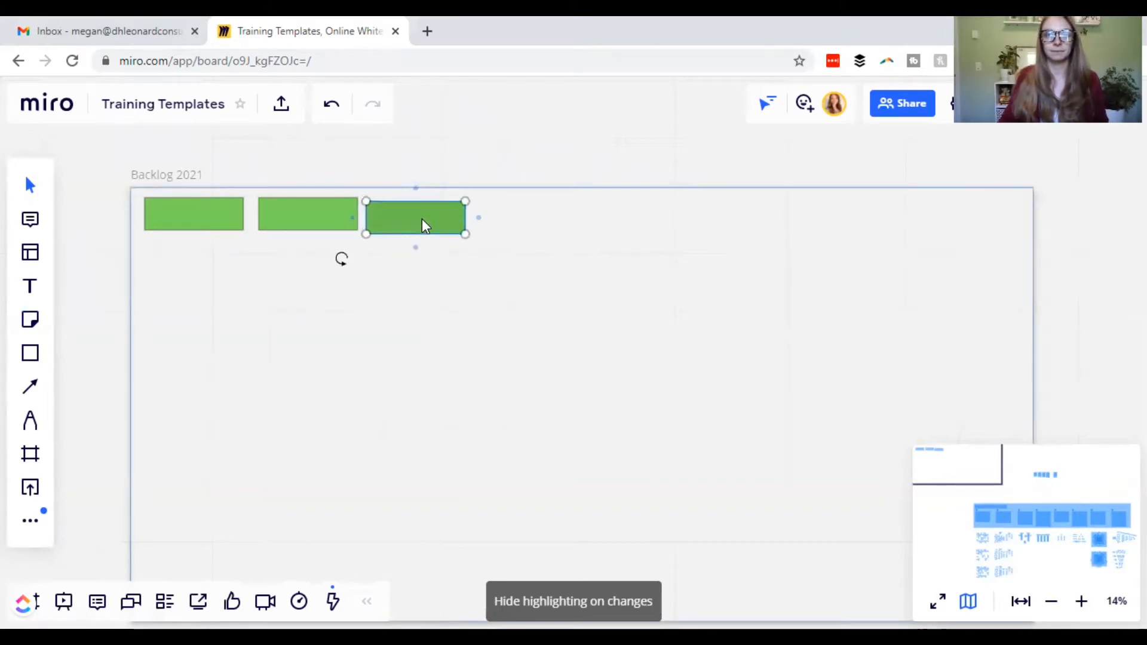
pyautogui.click(529, 215)
pyautogui.hotkey('ctrl', 'v')
pyautogui.moveTo(525, 225); pyautogui.dragTo(517, 226)
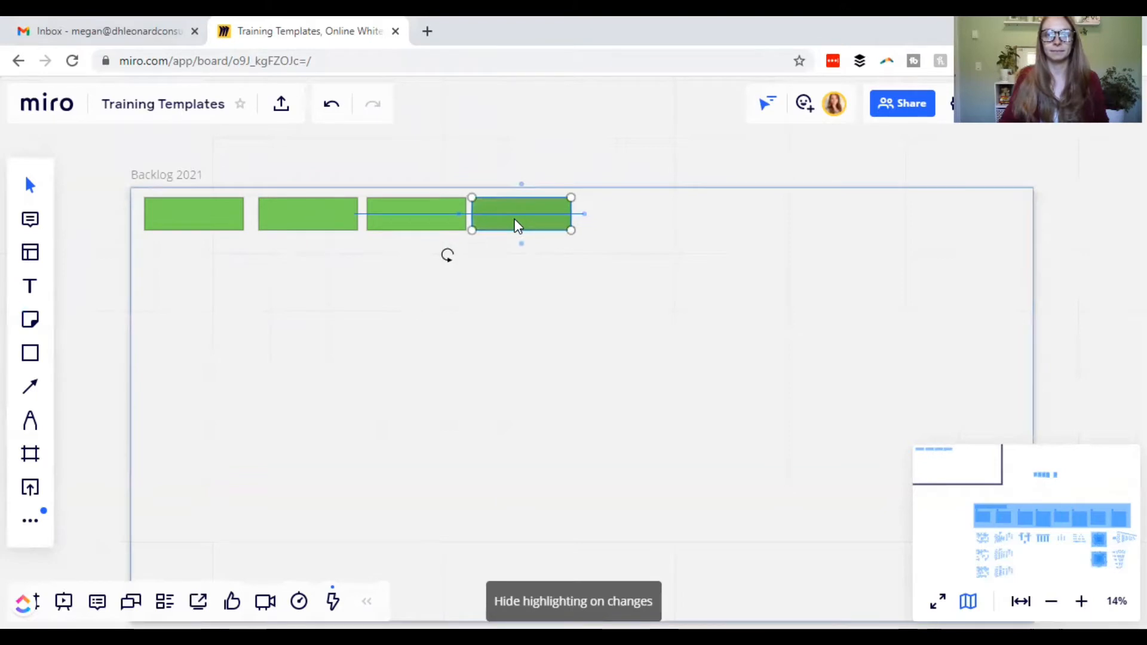
pyautogui.click(438, 349)
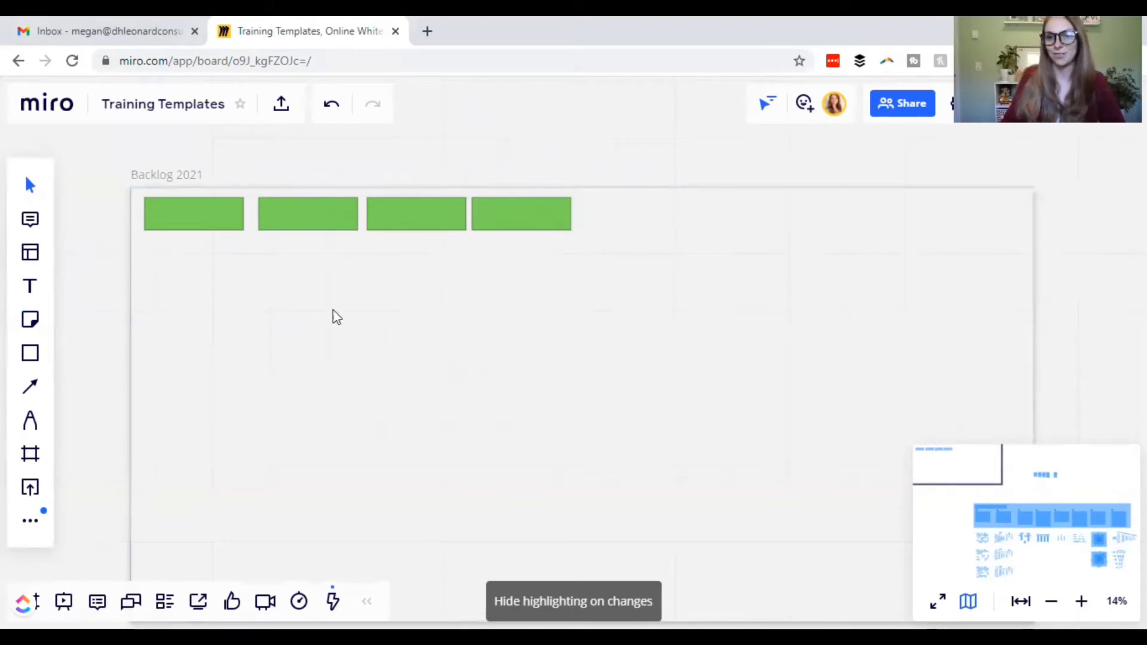
# Label the first and second green rectangles "Epic".
pyautogui.click(184, 219)
pyautogui.click(184, 218)
pyautogui.write('Epic')
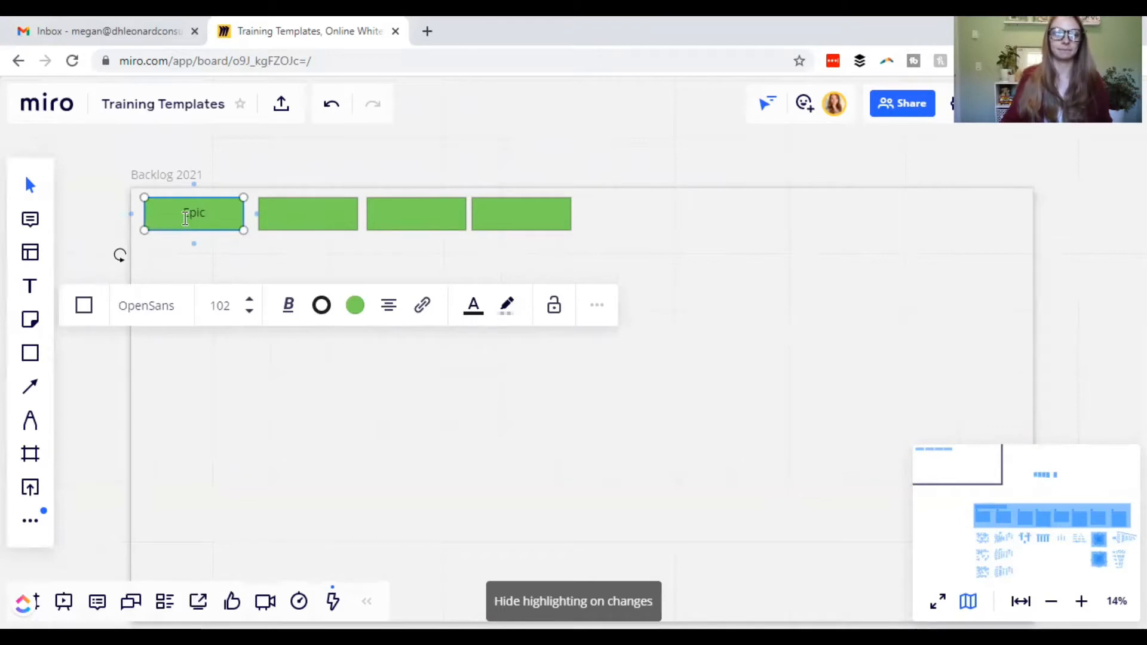
pyautogui.click(318, 220)
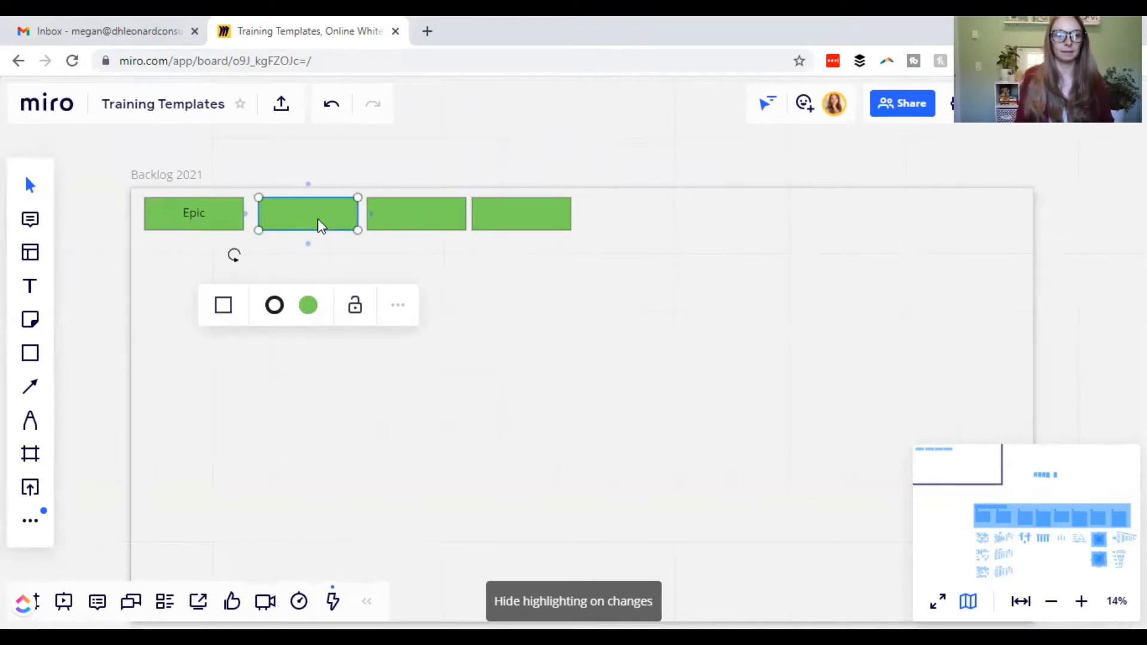
pyautogui.click(317, 225)
pyautogui.write('Ep')
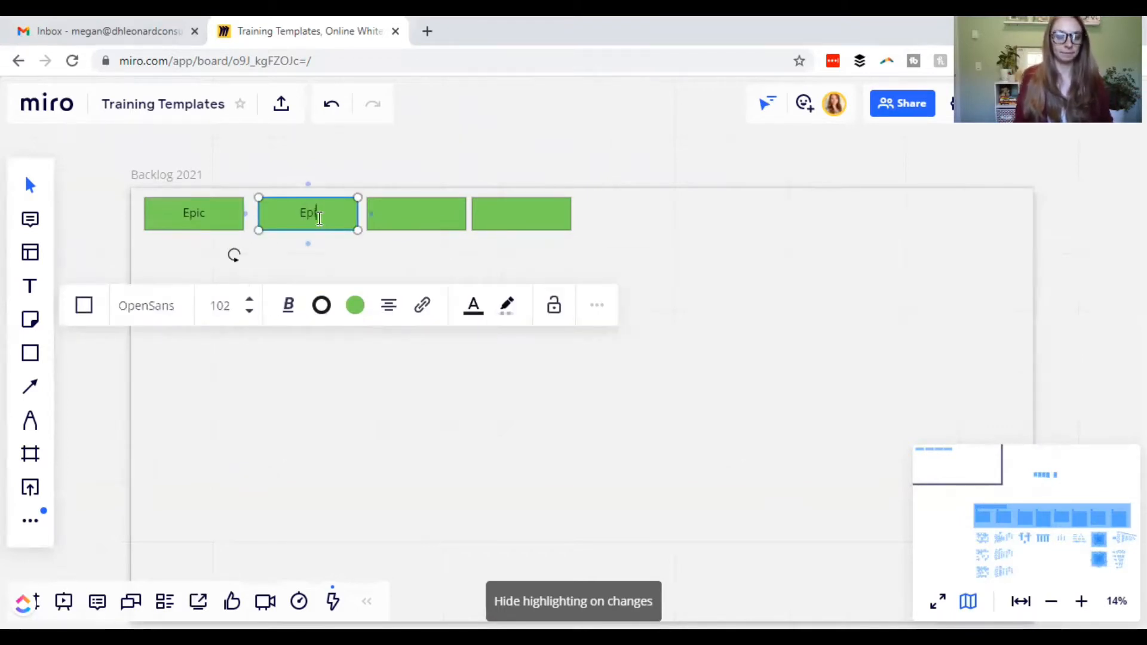
pyautogui.write('ic')
pyautogui.click(409, 216)
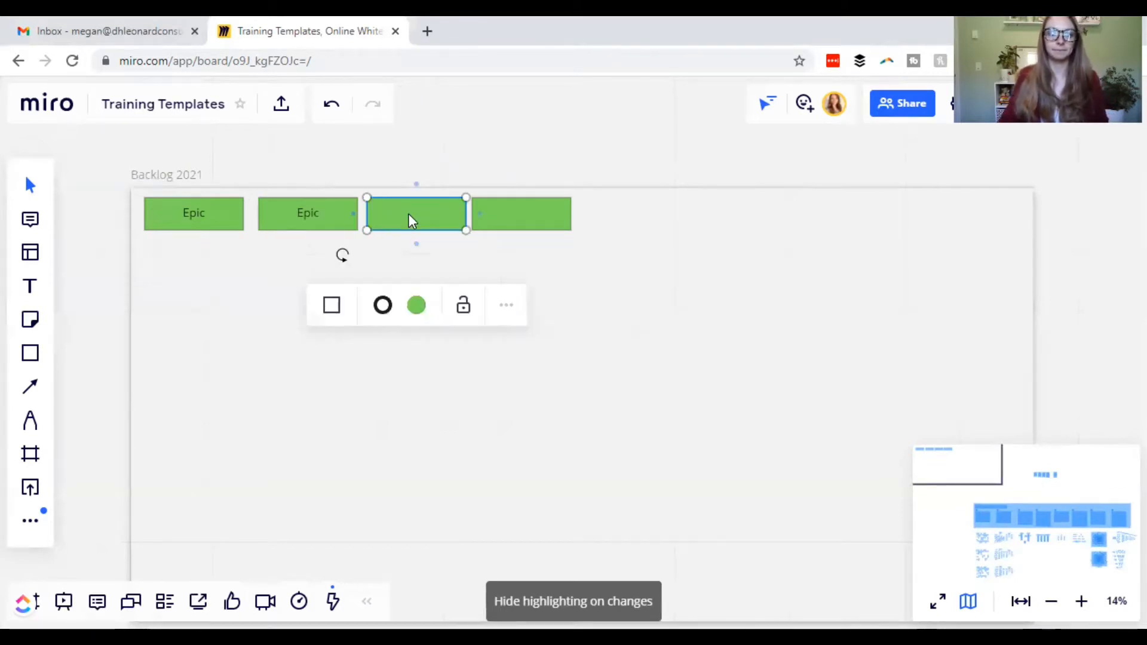
pyautogui.click(410, 217)
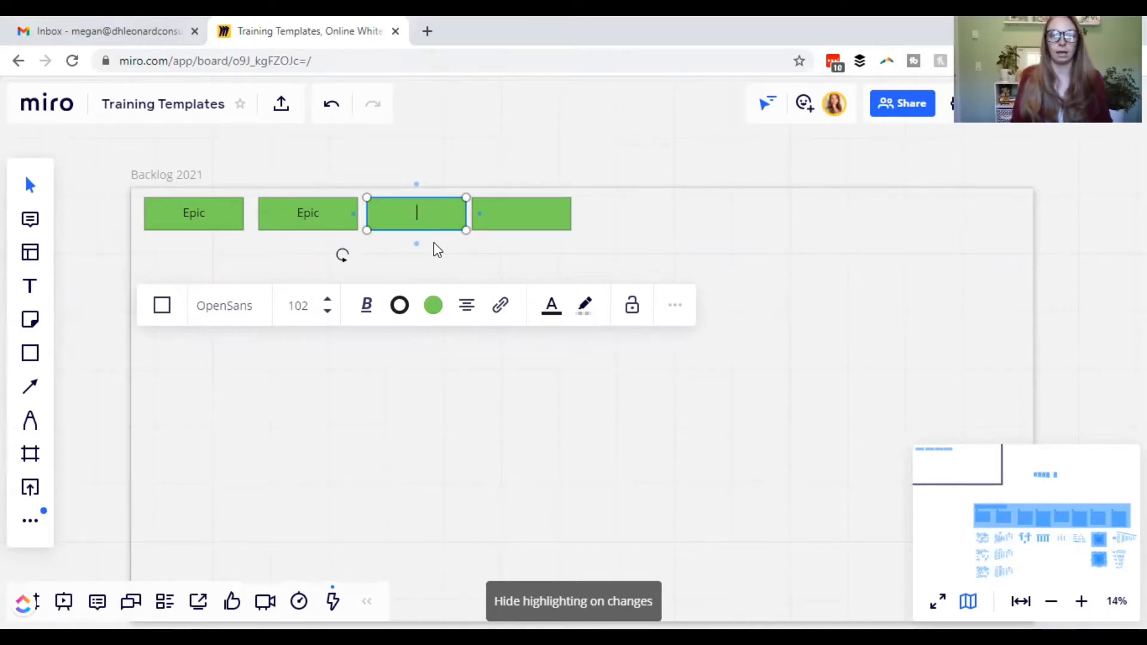
pyautogui.write('Dhleonard')
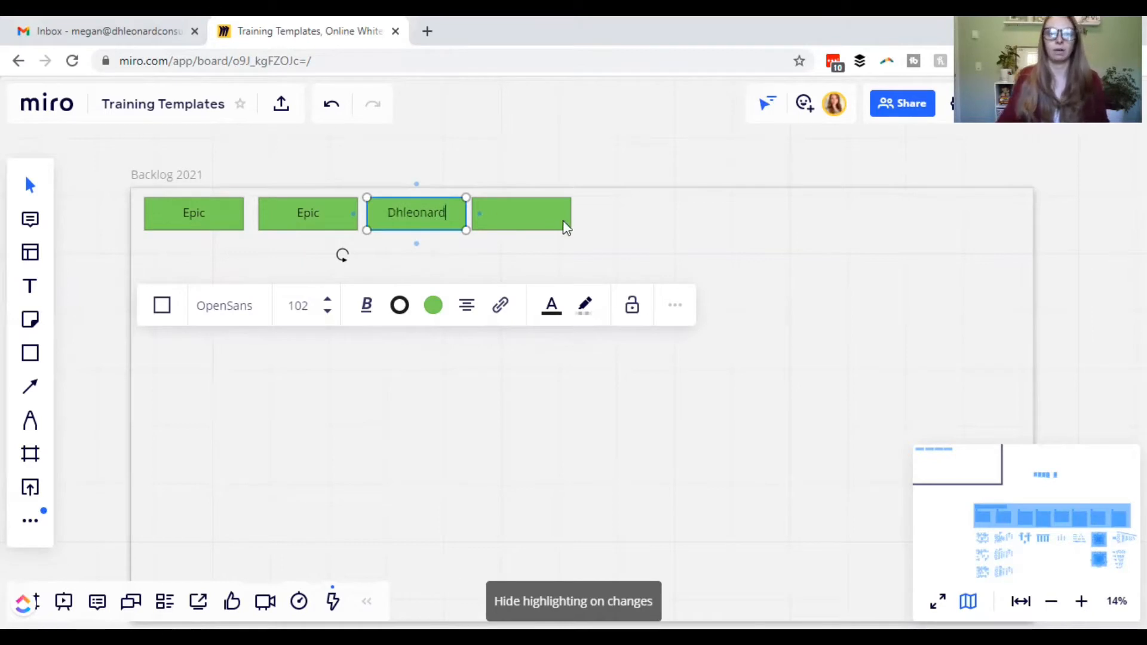
pyautogui.click(528, 213)
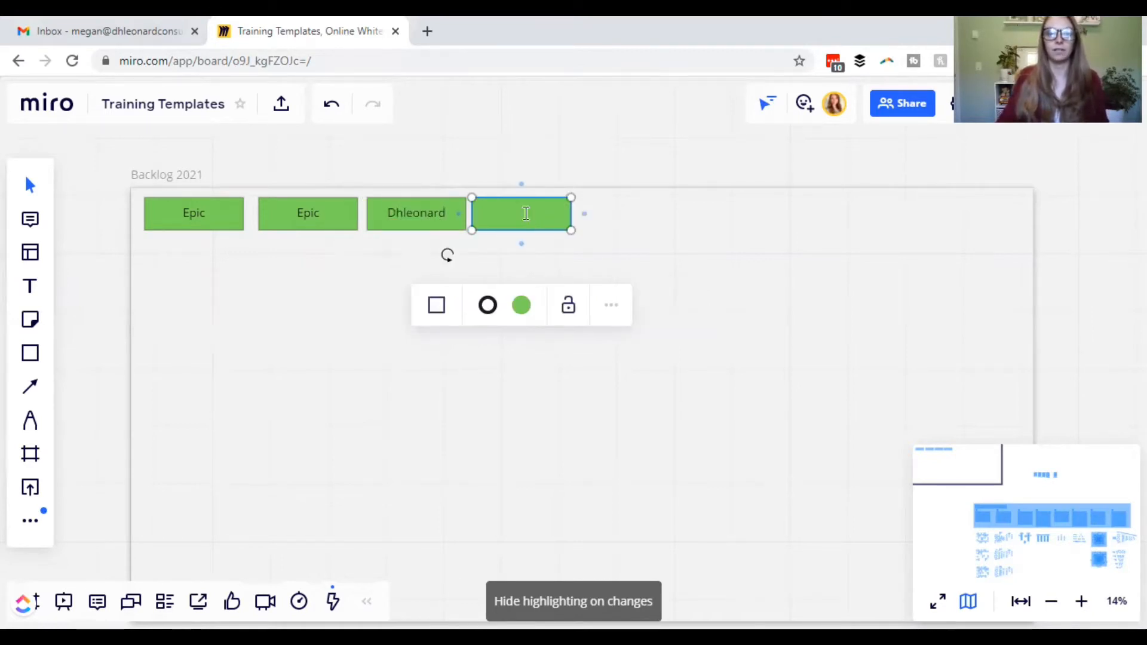
pyautogui.click(524, 213)
pyautogui.write('Scrum ')
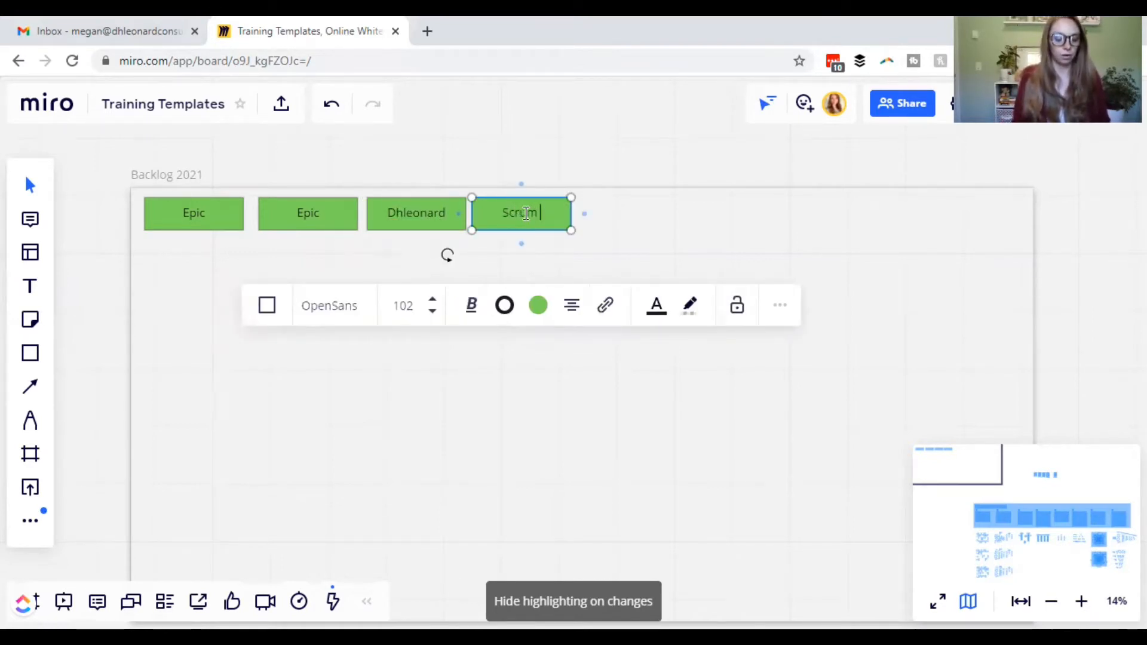
pyautogui.write('Master/')
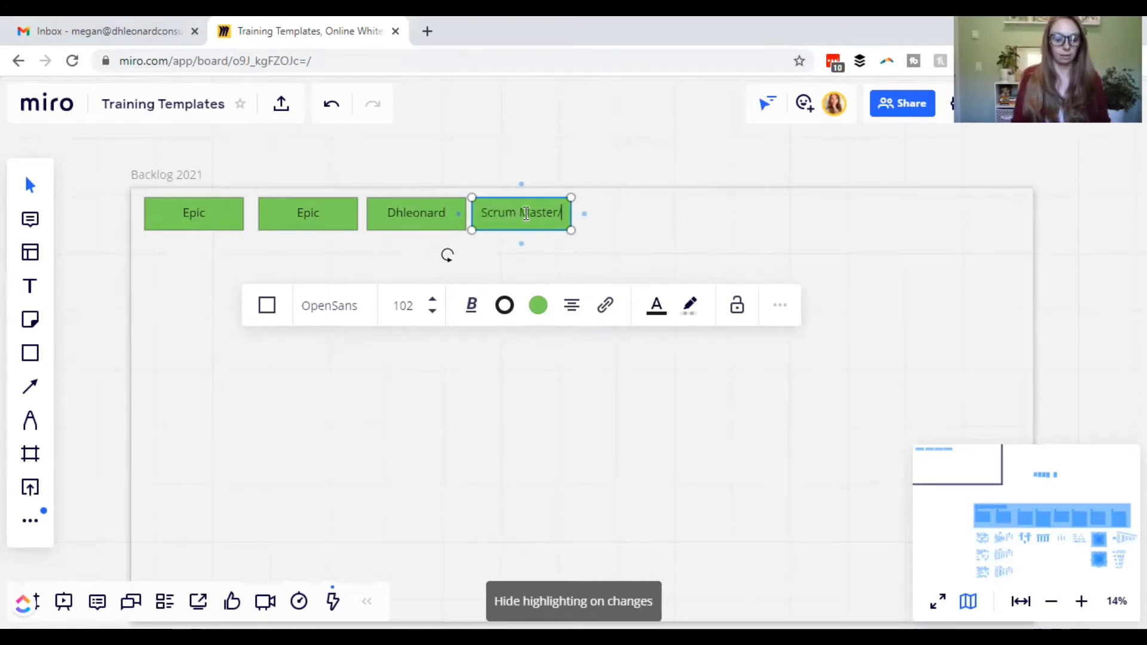
pyautogui.write('Product')
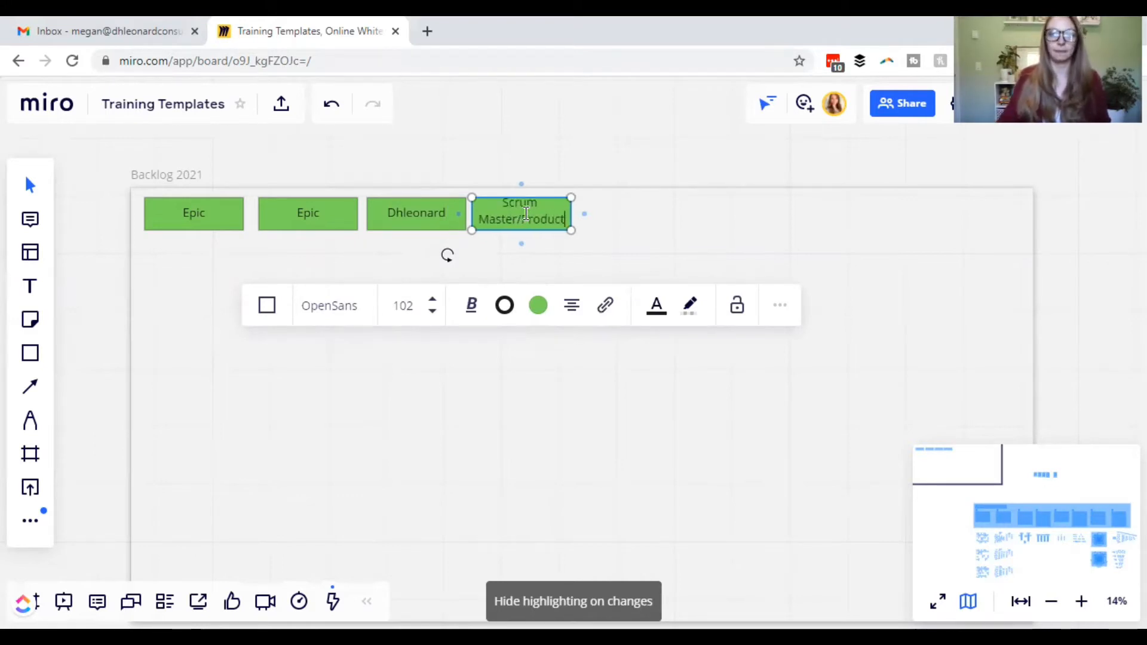
pyautogui.click(640, 330)
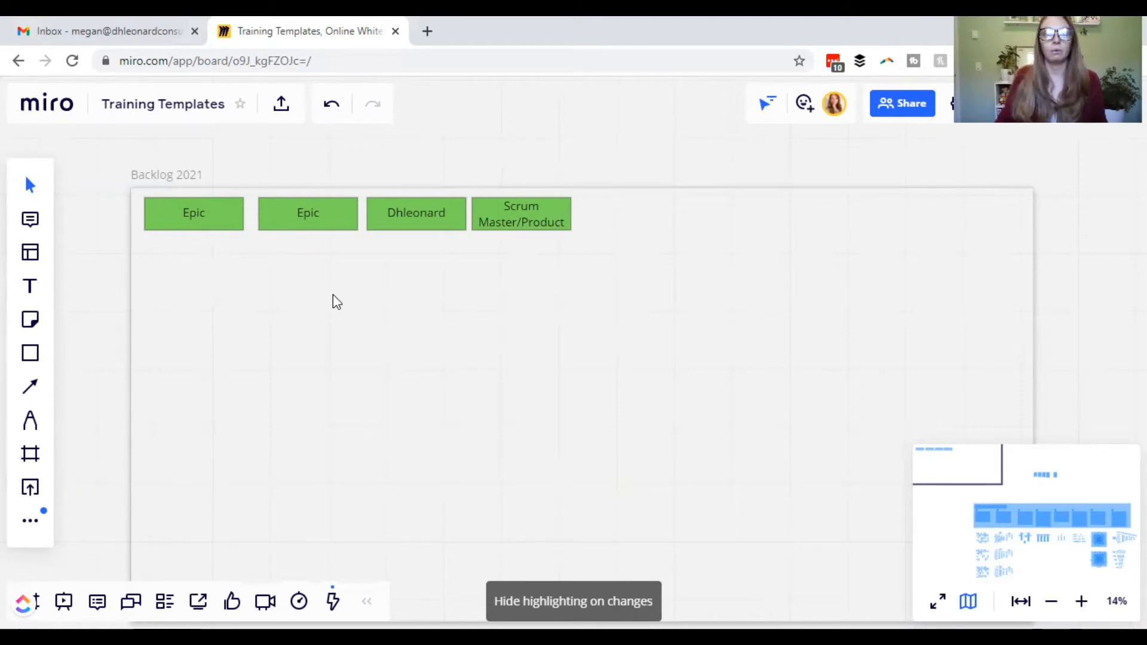
# Add an orange sticky note labelled "Sprint 1" just outside the frame's left edge, slightly below the green header row.
pyautogui.hscroll(-2, 137, 285)
pyautogui.scroll(-1, 137, 285)
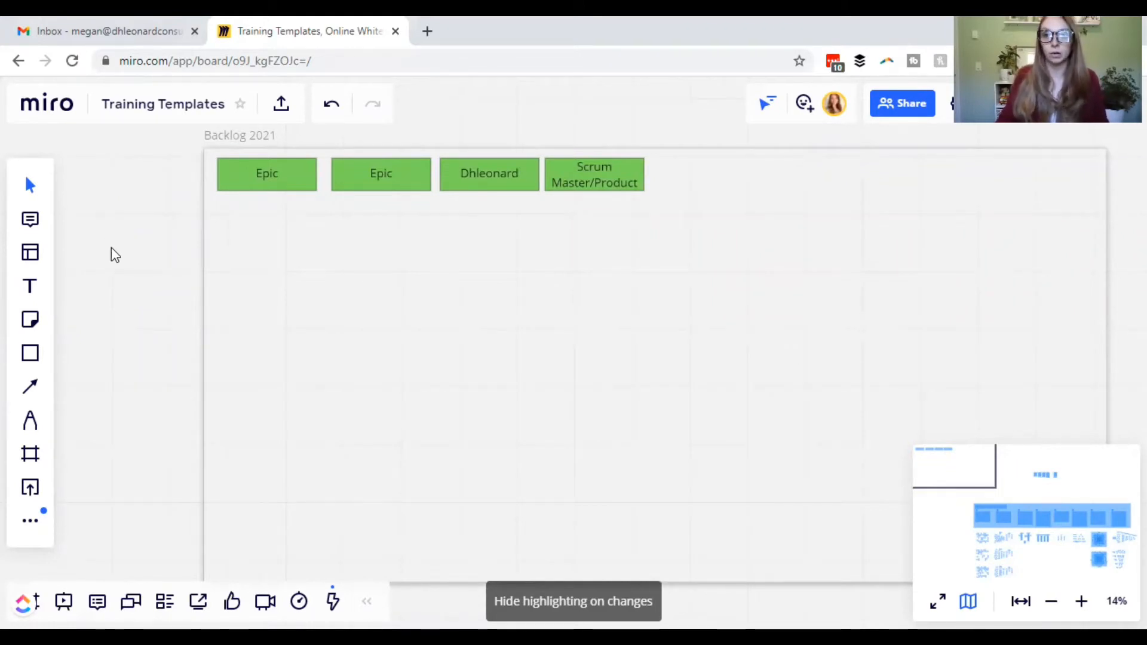
pyautogui.click(32, 329)
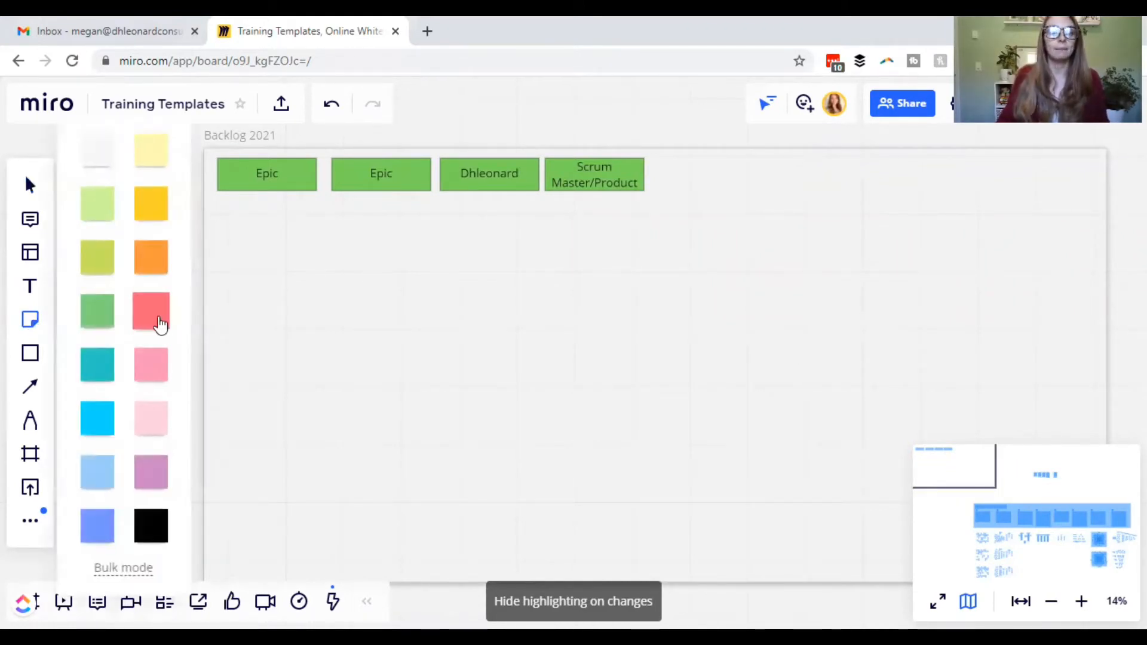
pyautogui.click(143, 264)
pyautogui.click(154, 210)
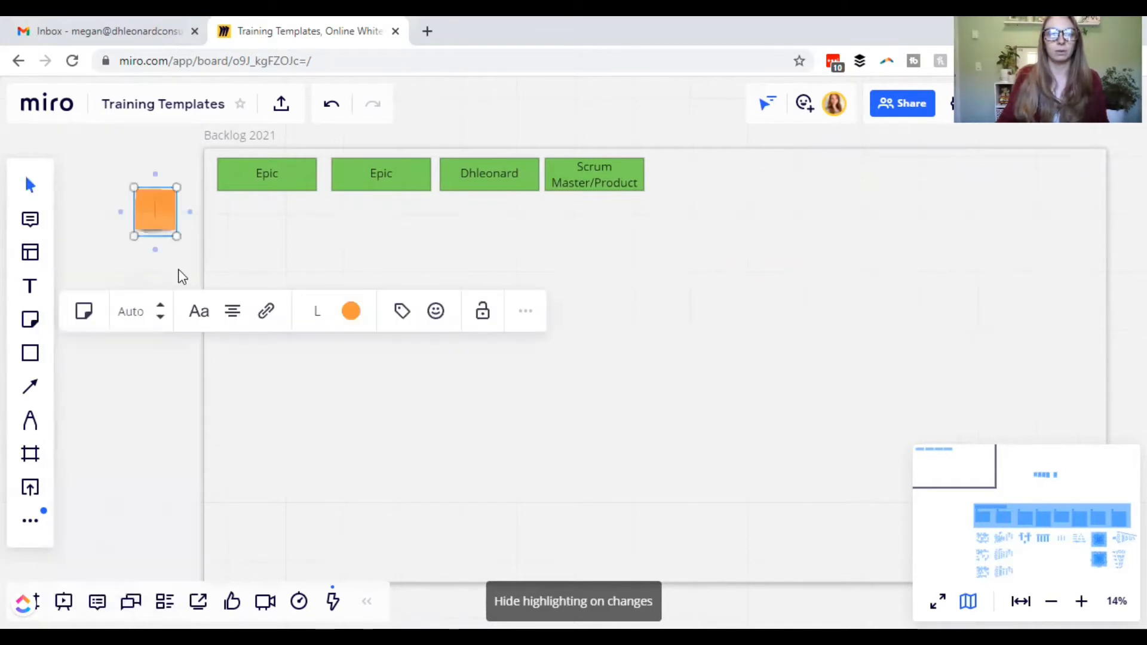
pyautogui.moveTo(166, 224); pyautogui.dragTo(168, 242)
pyautogui.write('Sp')
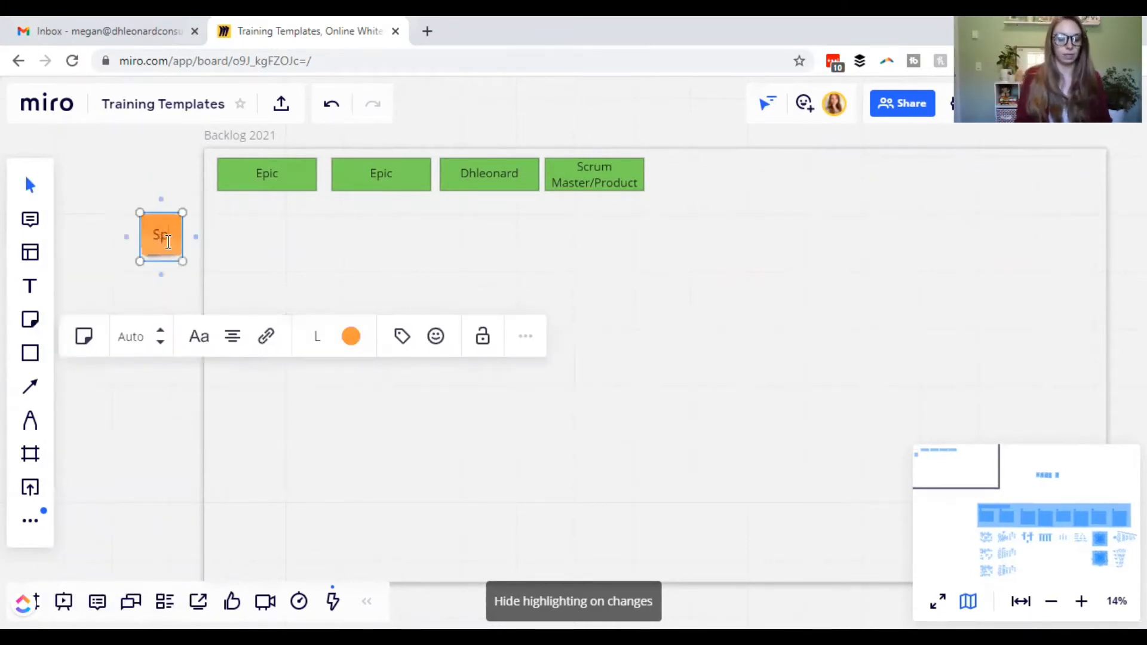
pyautogui.write('rint 1')
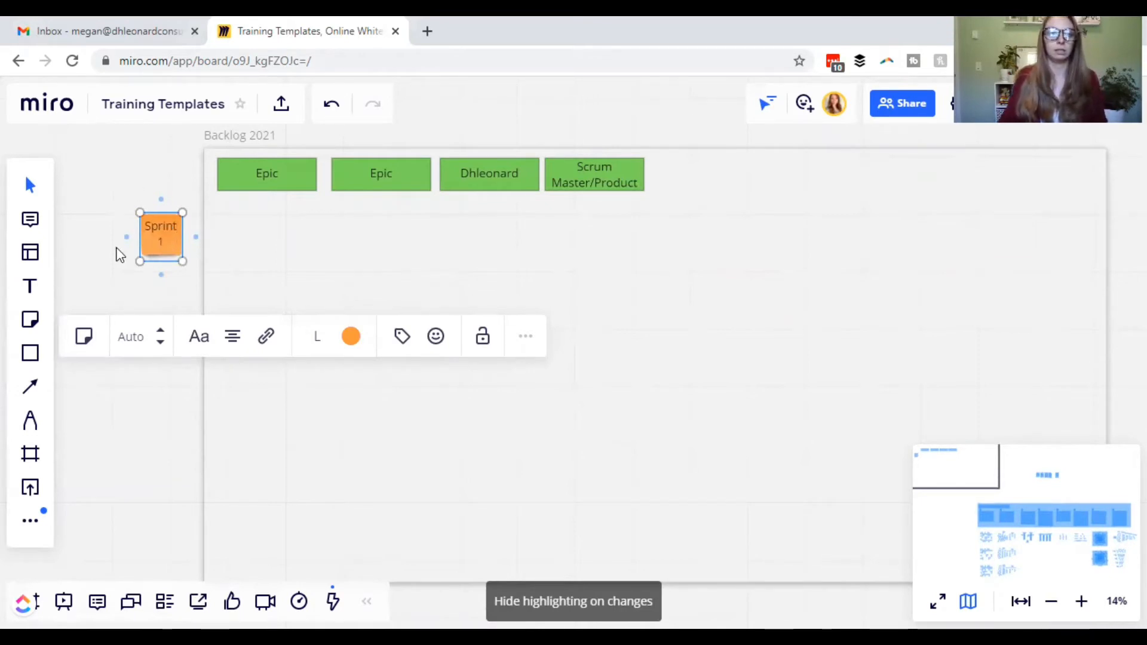
pyautogui.click(119, 255)
# Copy the "Sprint 1" sticky note directly below itself and relabel the copy "Sprint 2".
pyautogui.click(150, 240)
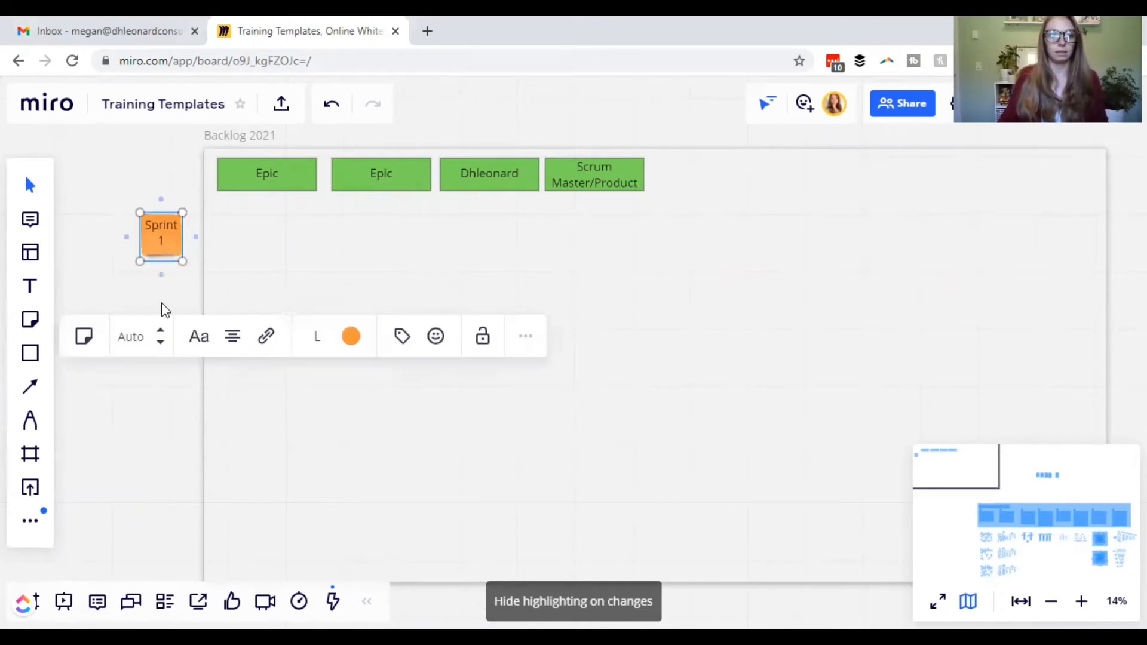
pyautogui.click(162, 314)
pyautogui.hotkey('ctrl', 'v')
pyautogui.doubleClick(163, 316)
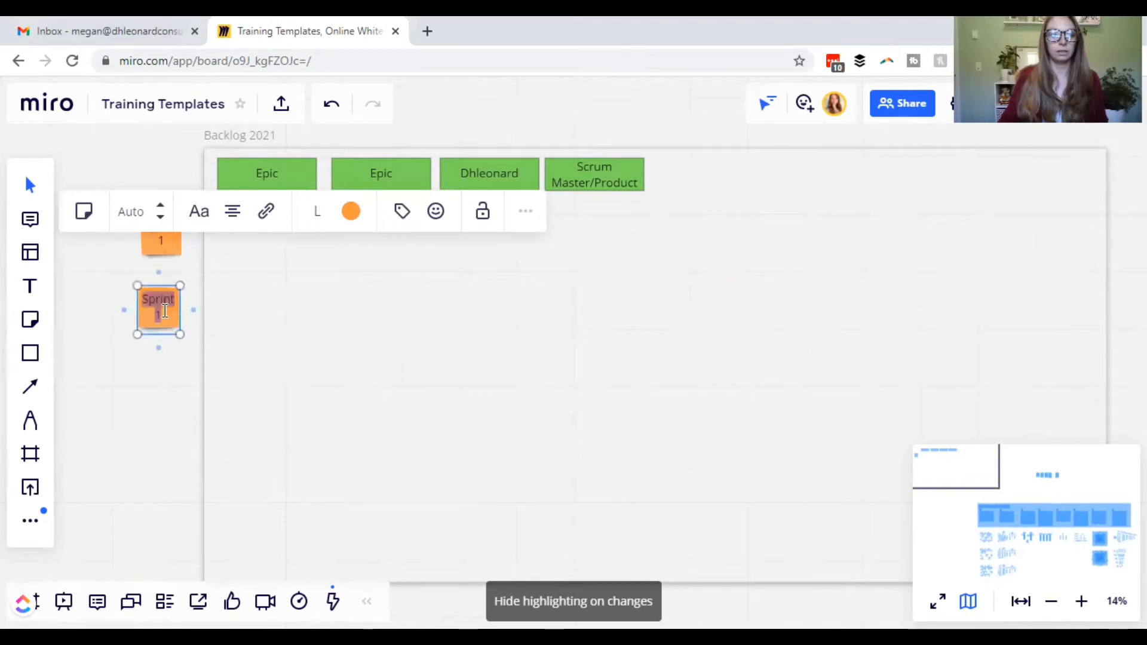
pyautogui.write('Sprint 2')
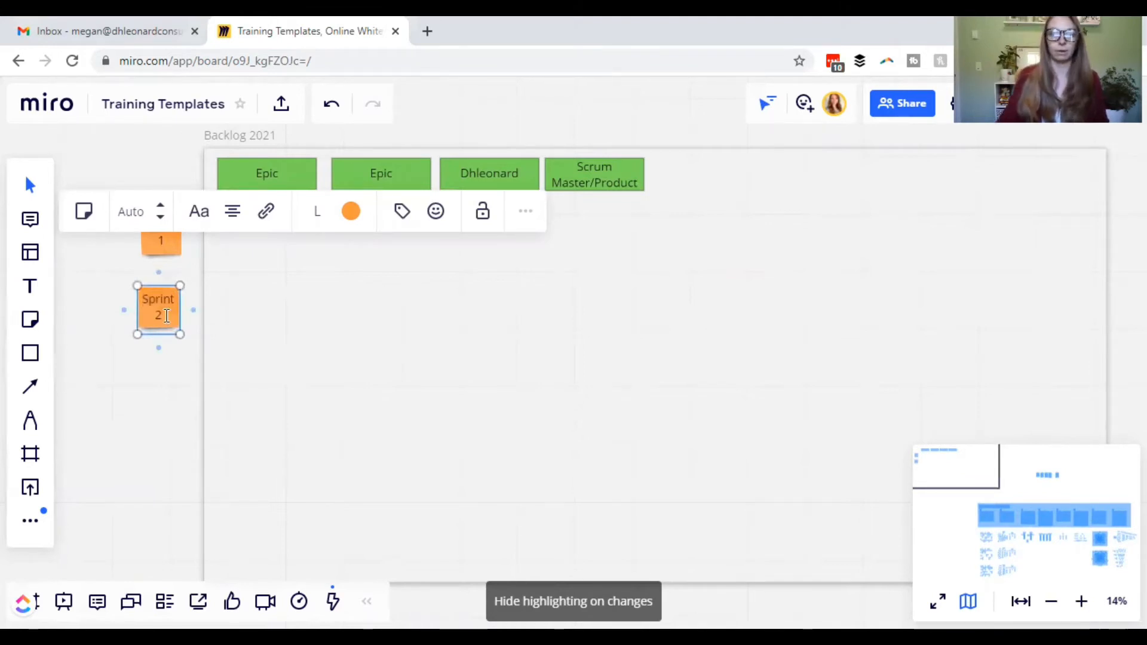
# Paste another copy of the sticky note below "Sprint 2" and relabel it "Sprint 3".
pyautogui.click(162, 381)
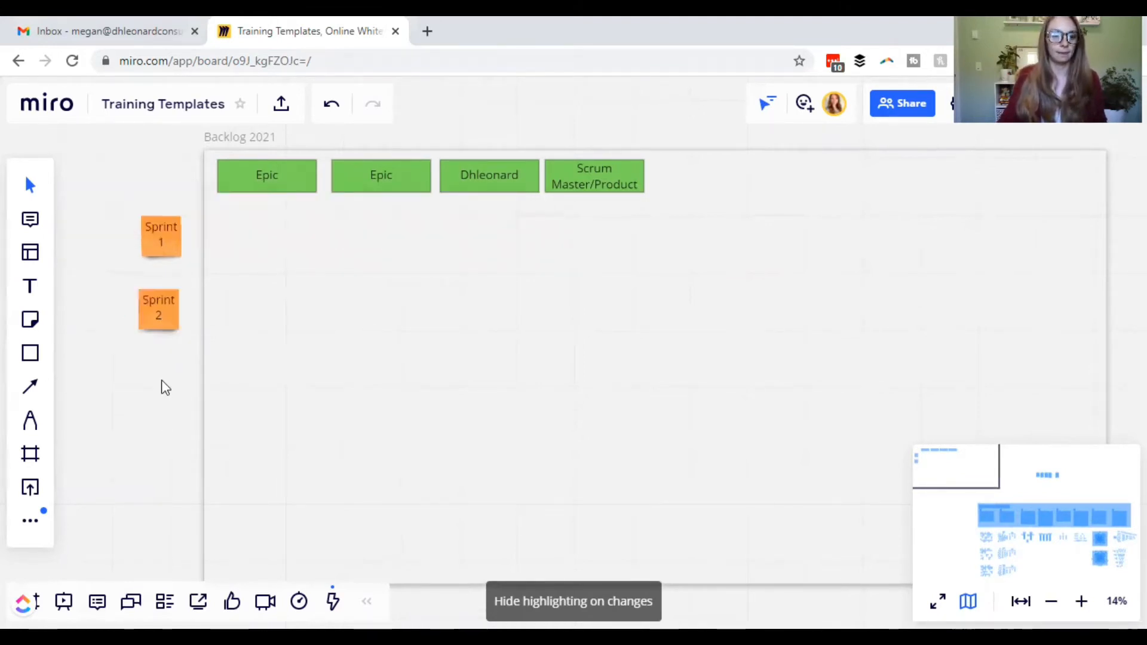
pyautogui.hotkey('ctrl', 'v')
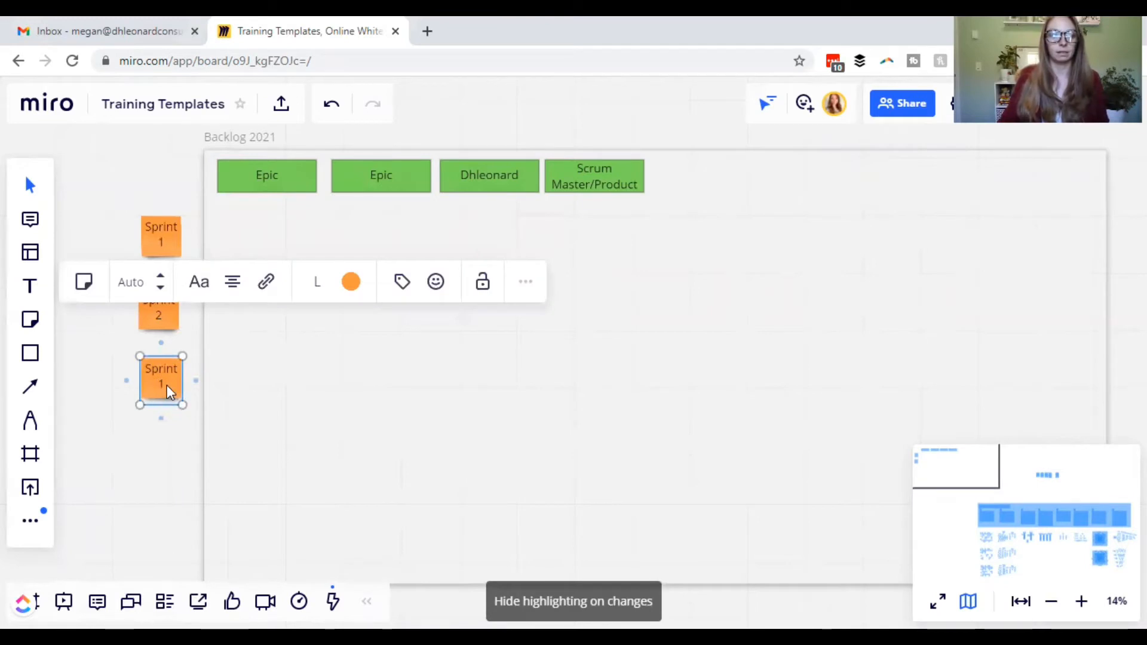
pyautogui.doubleClick(160, 385)
pyautogui.write('3')
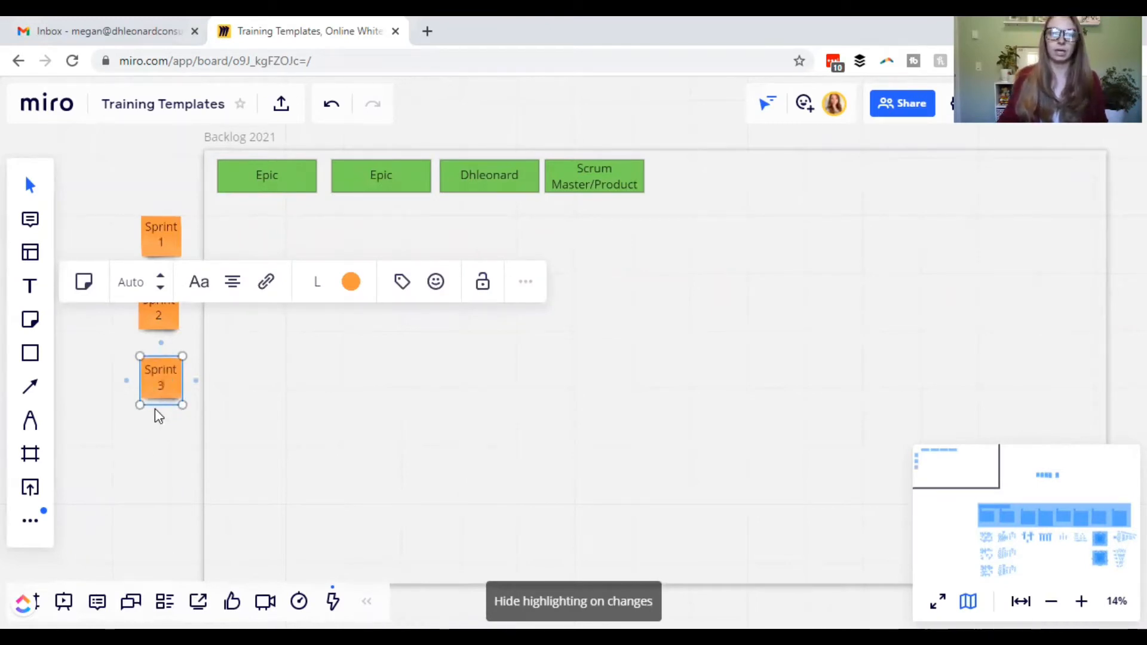
# Copy the "Sprint 3" sticky note below itself, line it up with the column, and relabel the copy "Sprint 4".
pyautogui.click(165, 388)
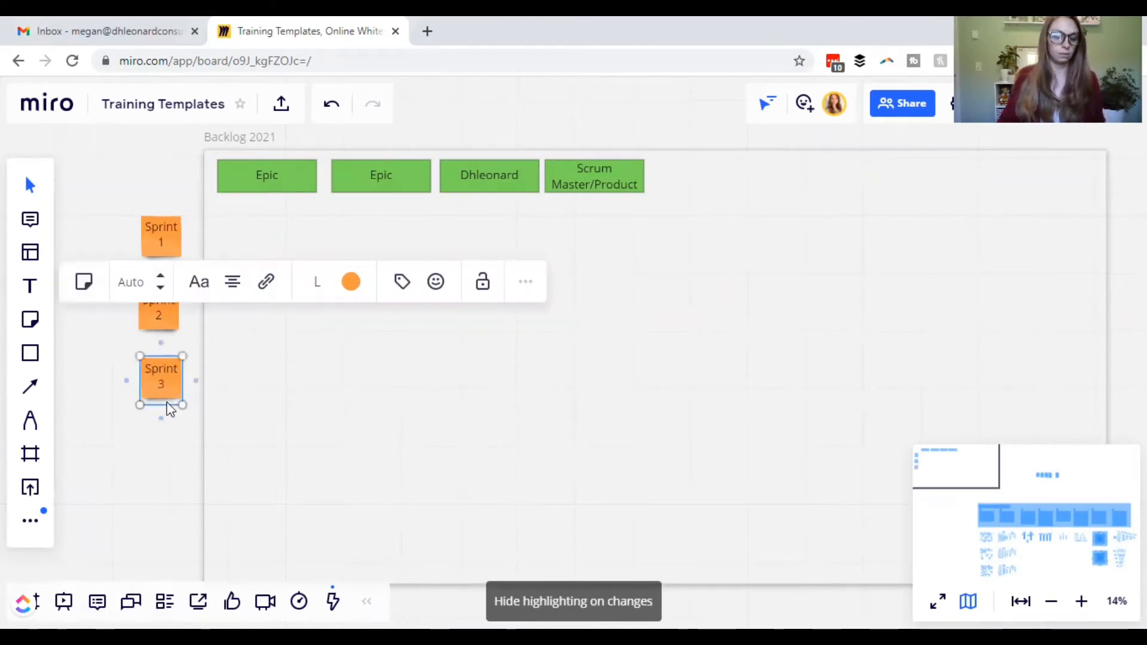
pyautogui.click(165, 454)
pyautogui.hotkey('ctrl', 'v')
pyautogui.moveTo(169, 455); pyautogui.dragTo(165, 454)
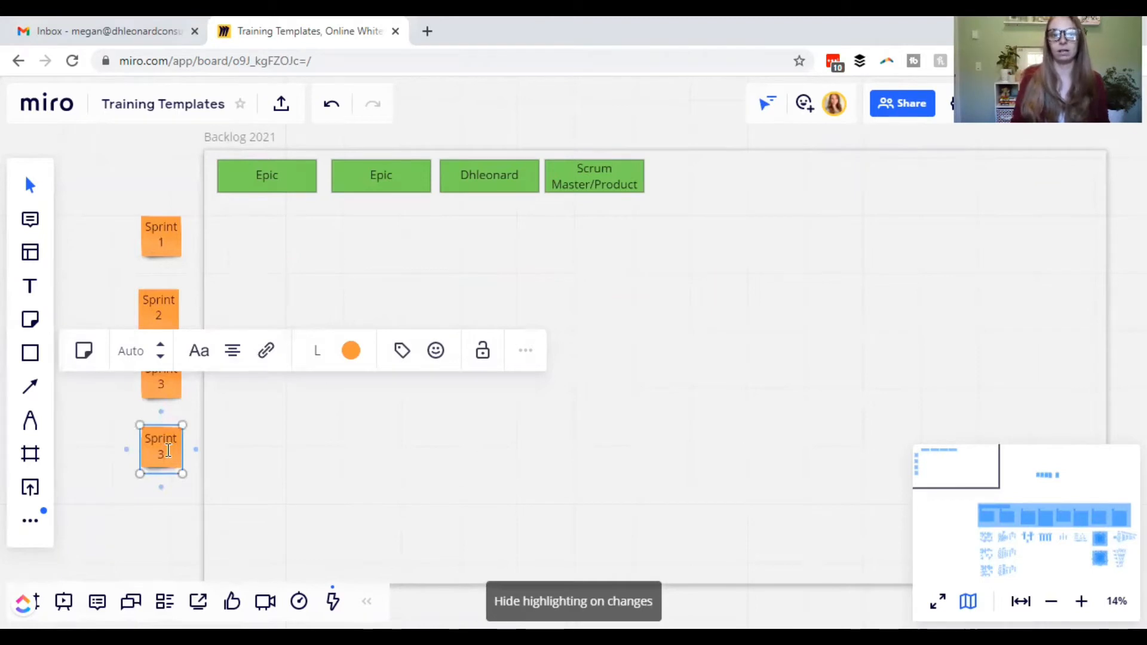
pyautogui.doubleClick(167, 451)
pyautogui.write('4')
pyautogui.click(218, 489)
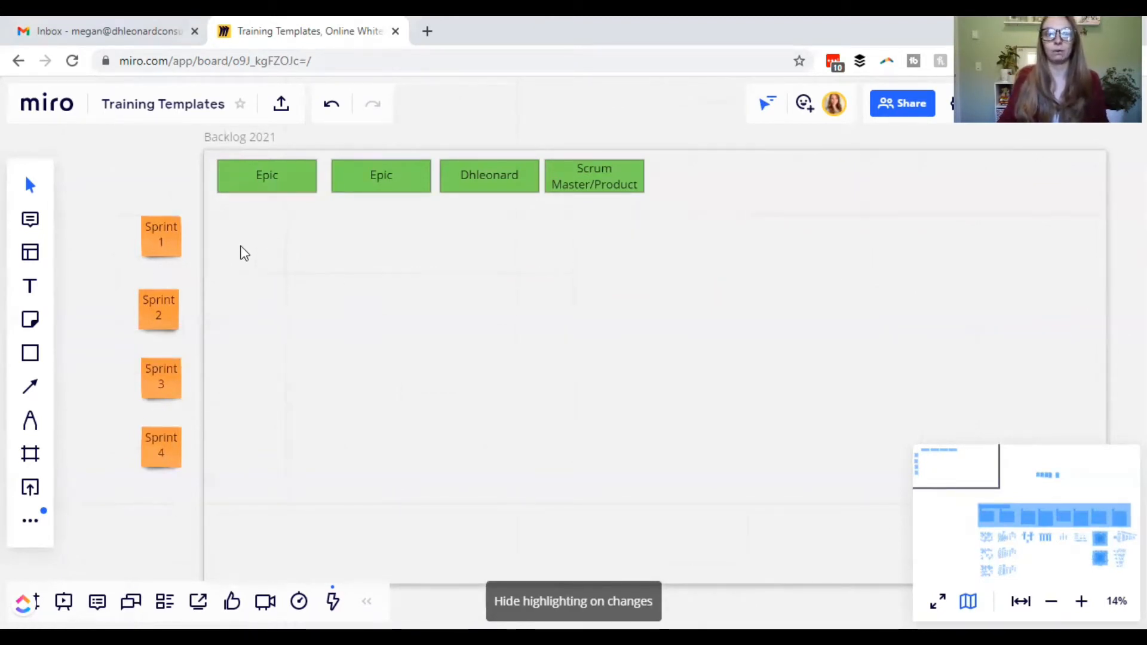
# Draw a rectangle under the first "Epic" header, level with the "Sprint 1" note, and fill it with white.
pyautogui.click(36, 361)
pyautogui.click(87, 300)
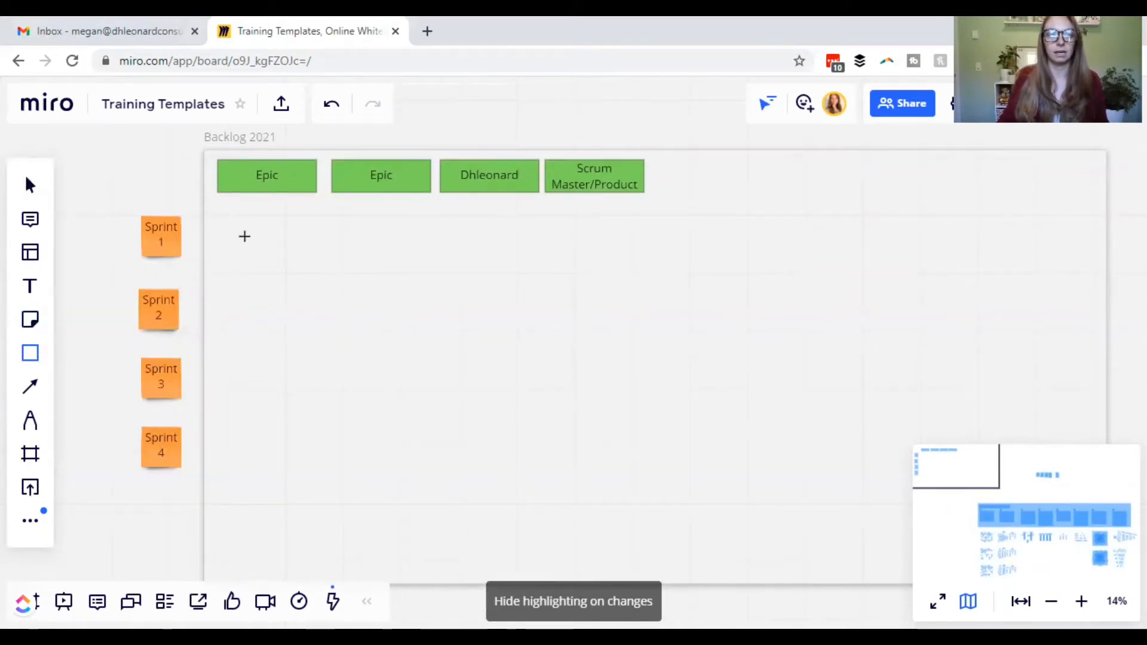
pyautogui.moveTo(219, 204); pyautogui.dragTo(311, 270)
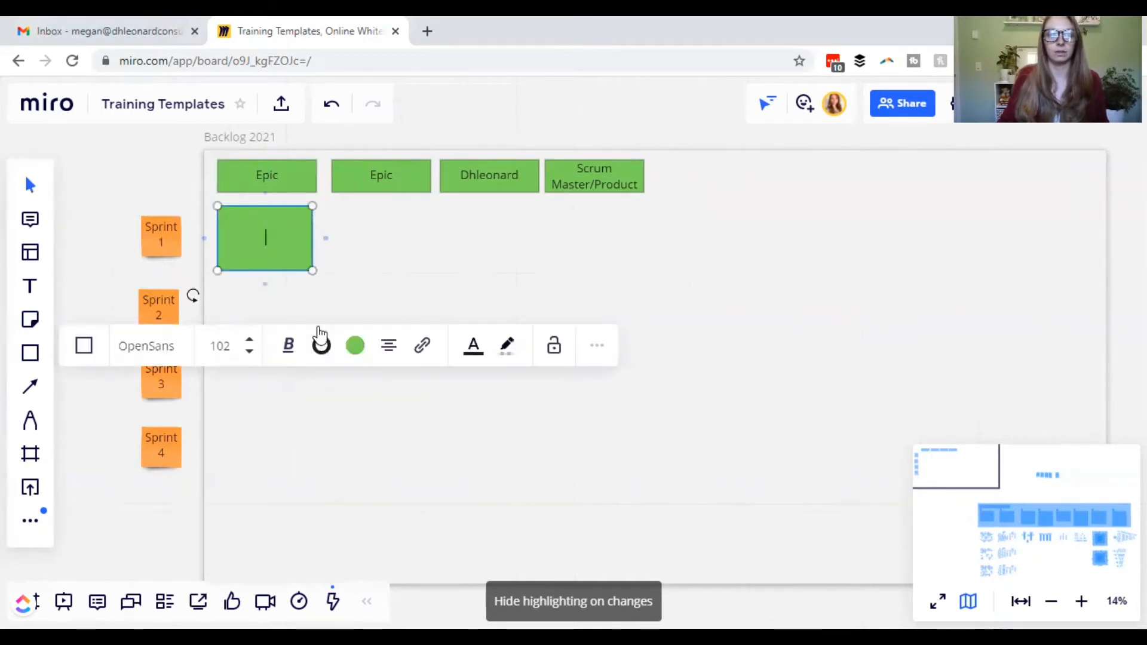
pyautogui.press('Escape')
pyautogui.click(266, 247)
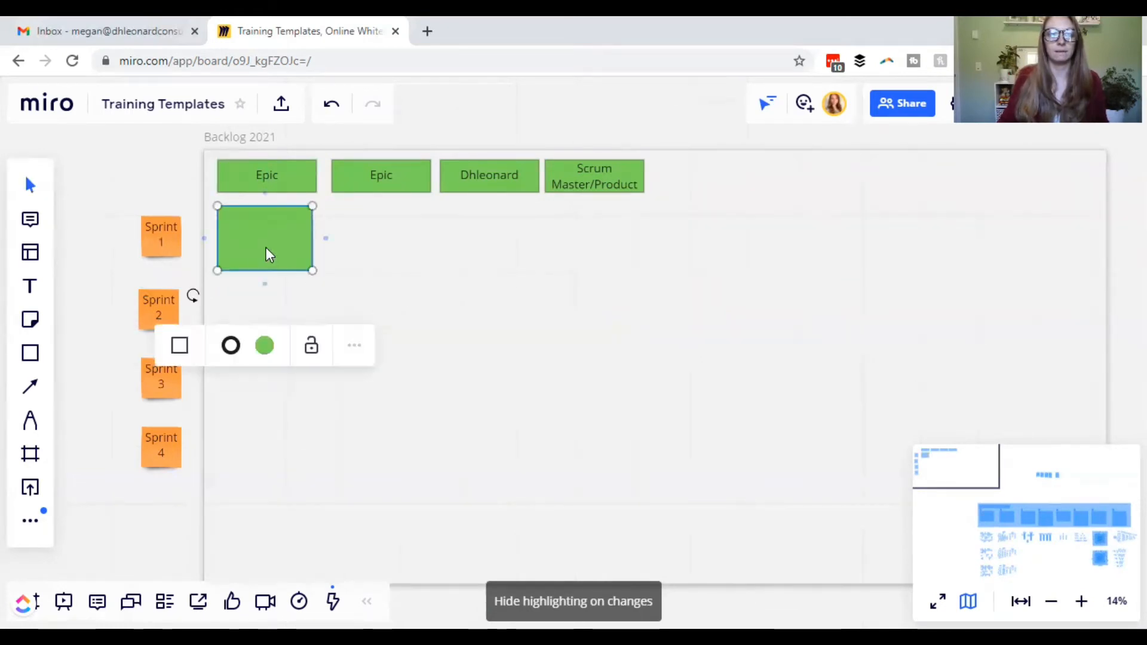
pyautogui.click(265, 345)
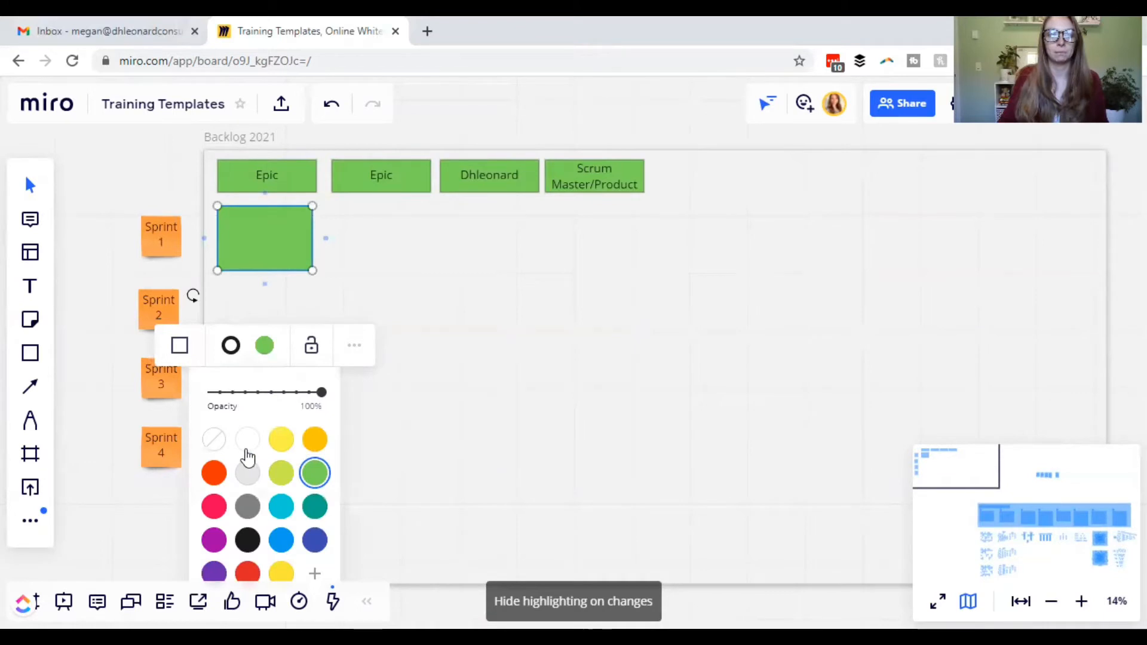
pyautogui.click(247, 439)
pyautogui.click(378, 422)
# Copy the white rectangle three times and align the copies in a column beside the "Sprint 2", "Sprint 3" and "Sprint 4" notes.
pyautogui.click(262, 259)
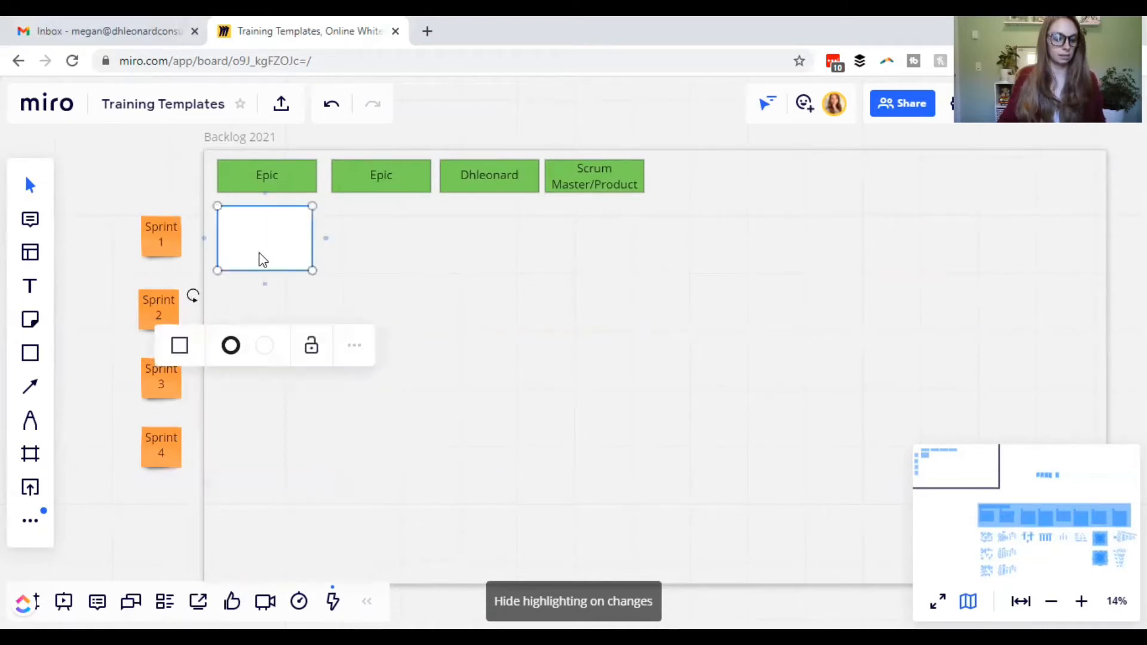
pyautogui.click(439, 349)
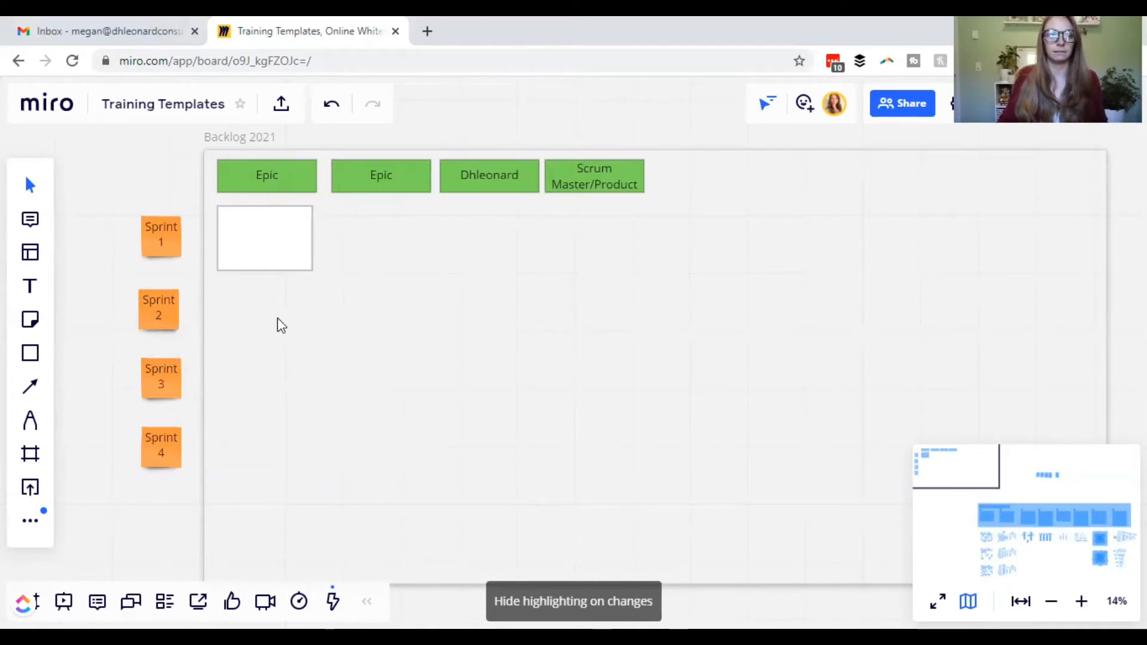
pyautogui.hotkey('ctrl', 'v')
pyautogui.moveTo(284, 335); pyautogui.dragTo(272, 323)
pyautogui.click(251, 378)
pyautogui.hotkey('ctrl', 'v')
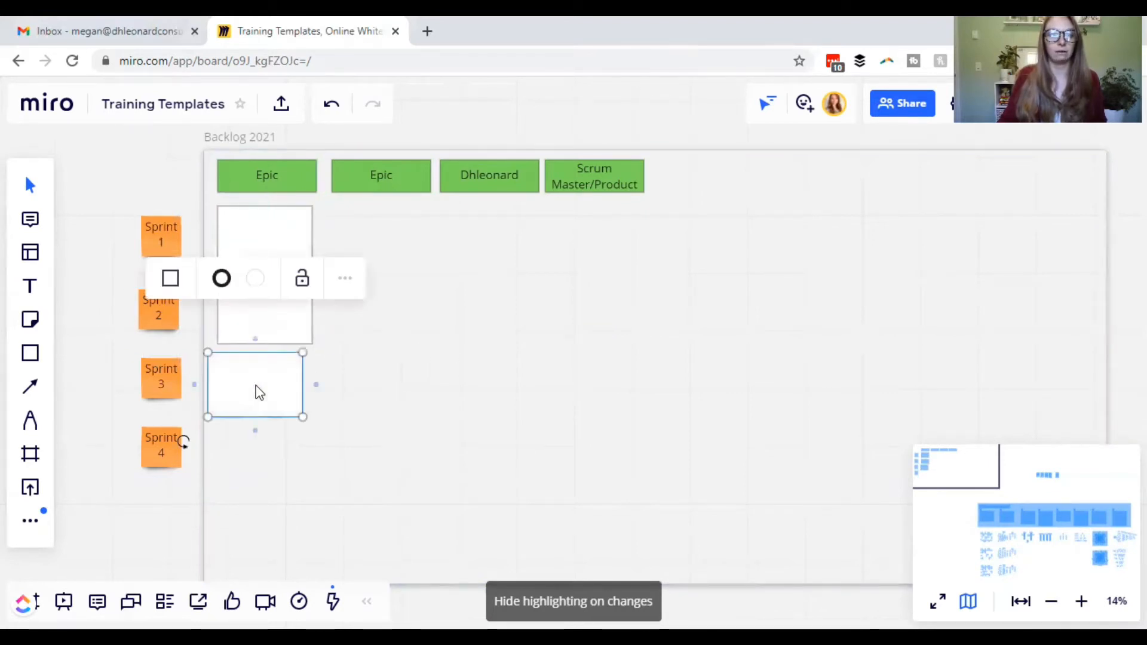
pyautogui.moveTo(259, 392)
pyautogui.mouseDown()
pyautogui.moveTo(273, 389)
pyautogui.moveTo(264, 384)
pyautogui.mouseUp()
pyautogui.click(288, 436)
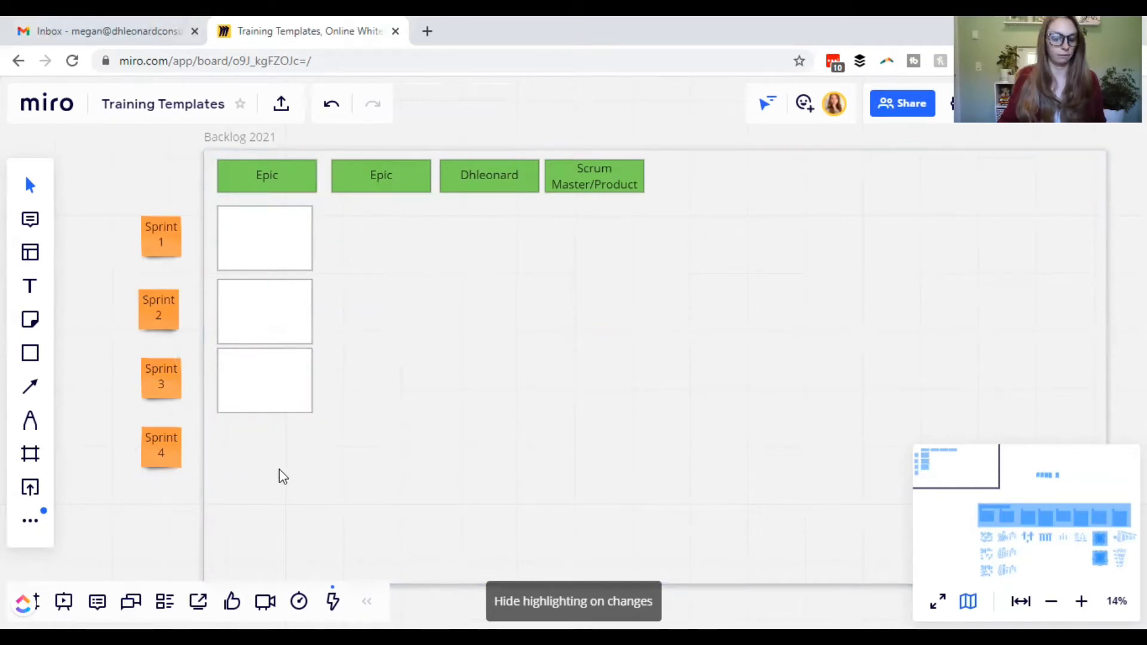
pyautogui.hotkey('ctrl', 'v')
pyautogui.moveTo(279, 468)
pyautogui.mouseDown()
pyautogui.moveTo(260, 444)
pyautogui.moveTo(277, 442)
pyautogui.mouseUp()
pyautogui.click(426, 424)
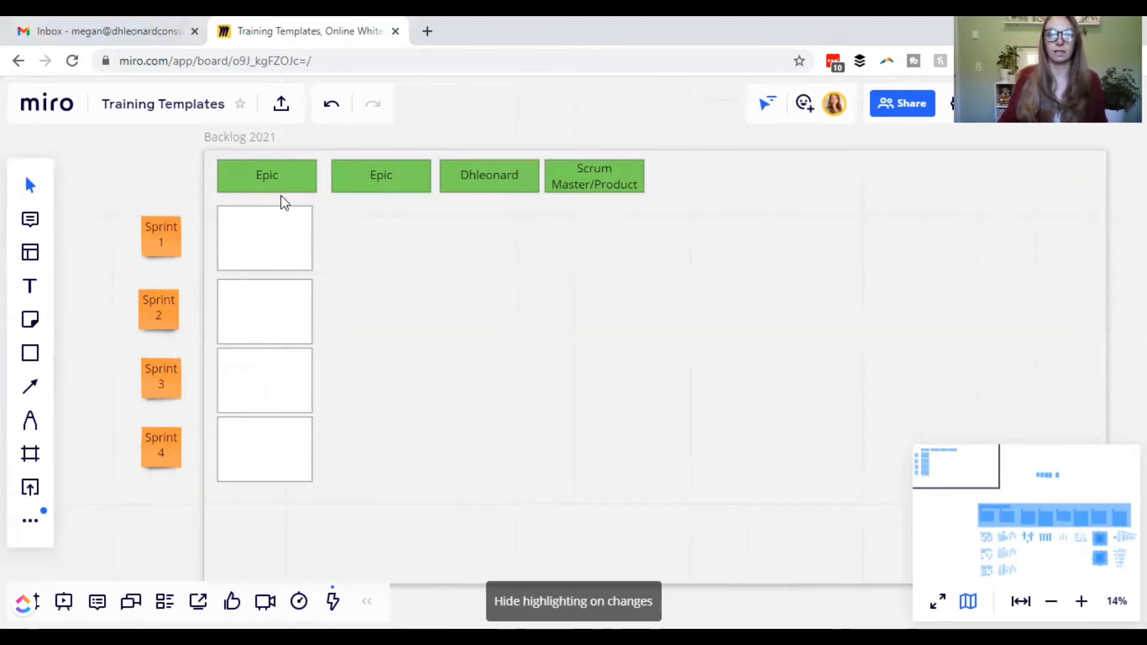
pyautogui.moveTo(279, 248); pyautogui.dragTo(277, 260)
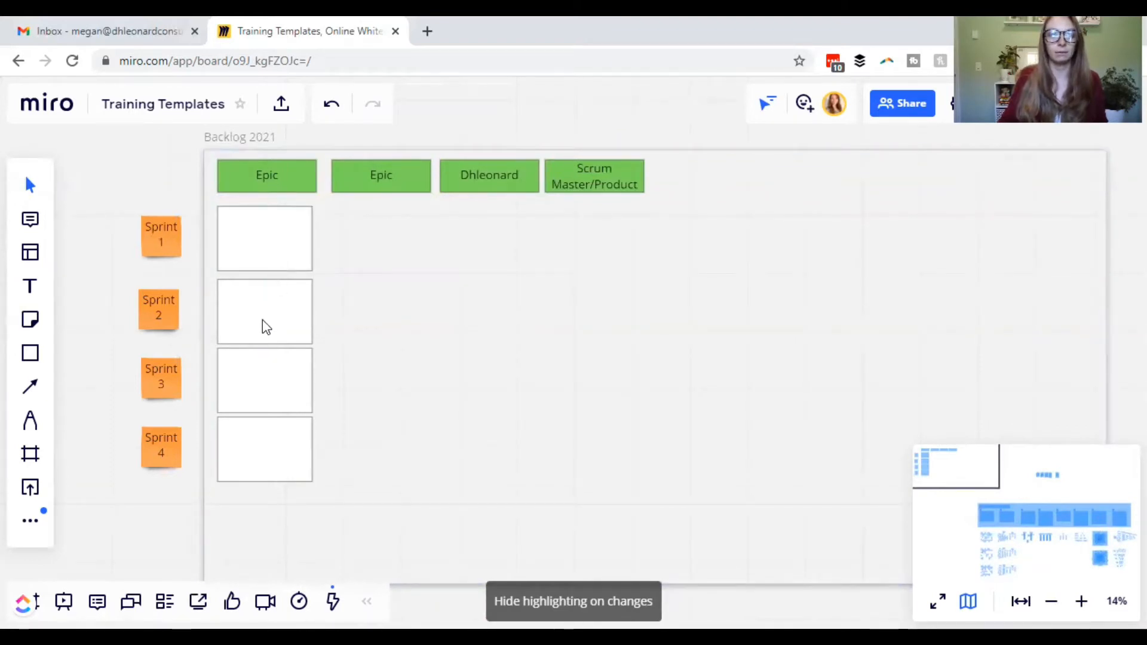
pyautogui.moveTo(270, 313); pyautogui.dragTo(268, 314)
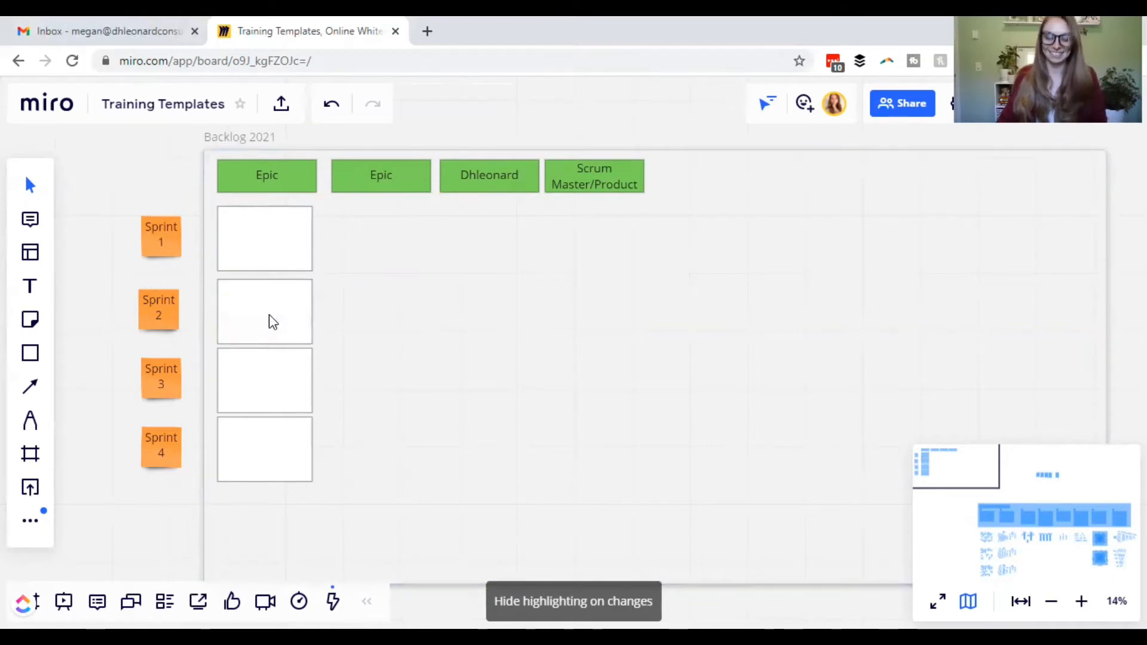
pyautogui.scroll(1, 268, 314)
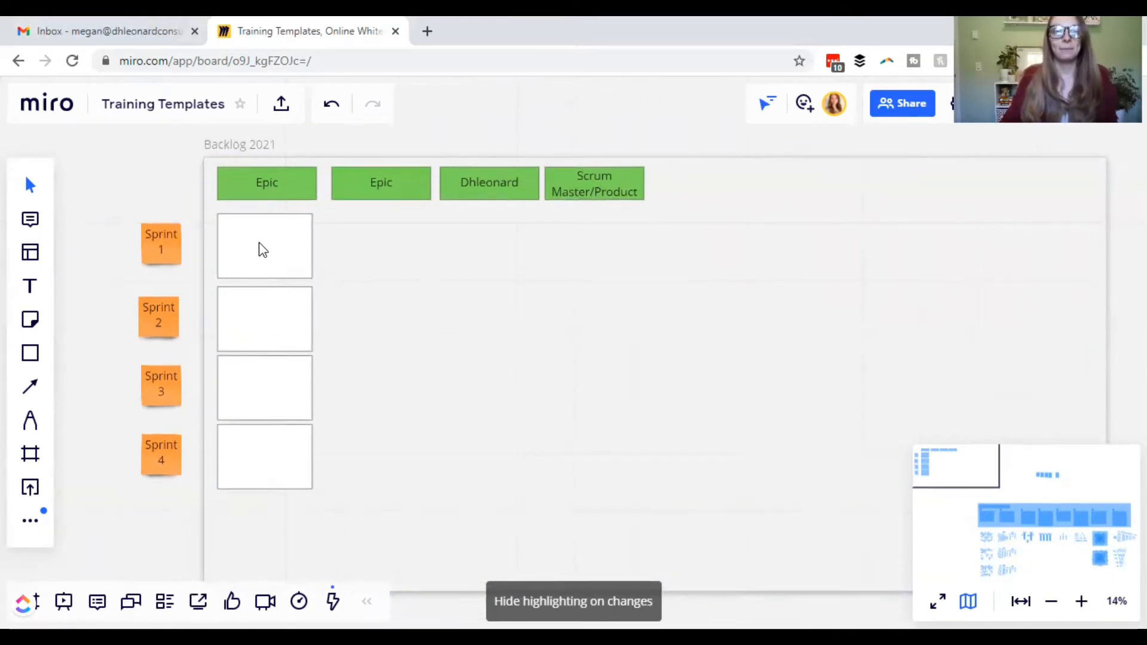
pyautogui.scroll(5, 263, 249)
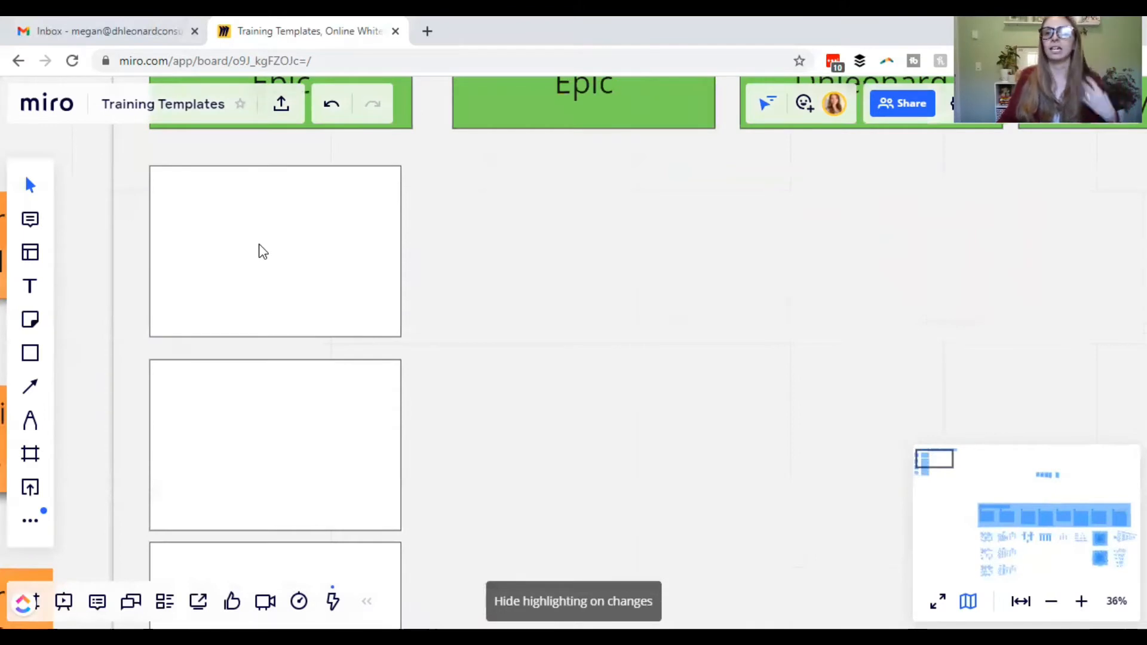
pyautogui.click(263, 250)
pyautogui.scroll(-2, 540, 453)
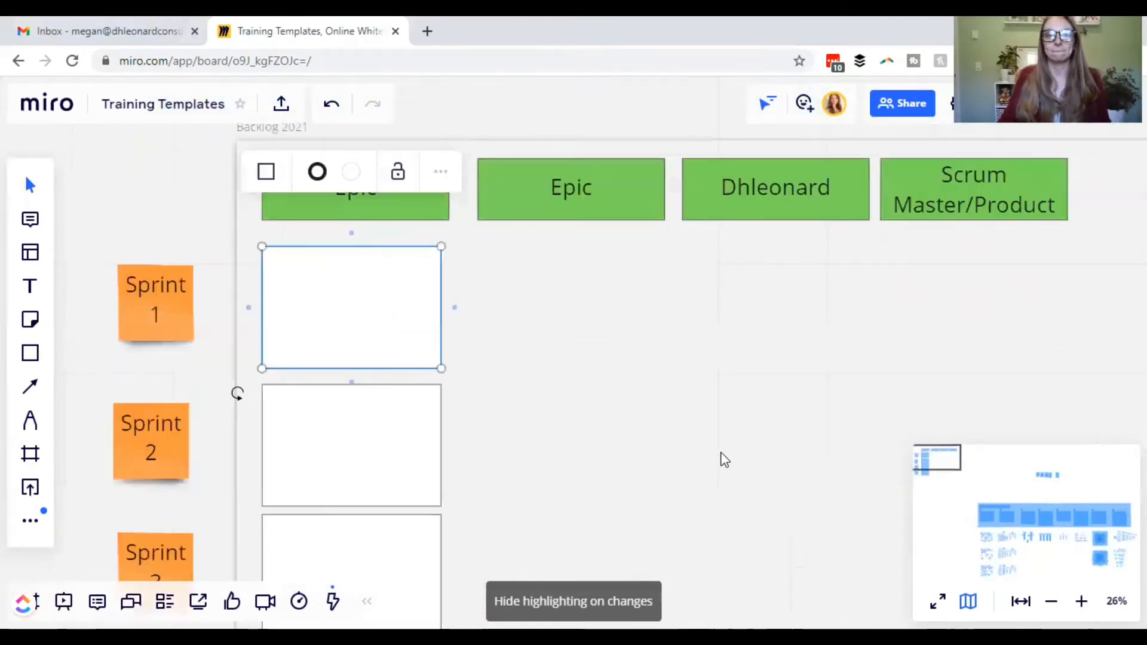
pyautogui.moveTo(720, 458); pyautogui.dragTo(617, 445)
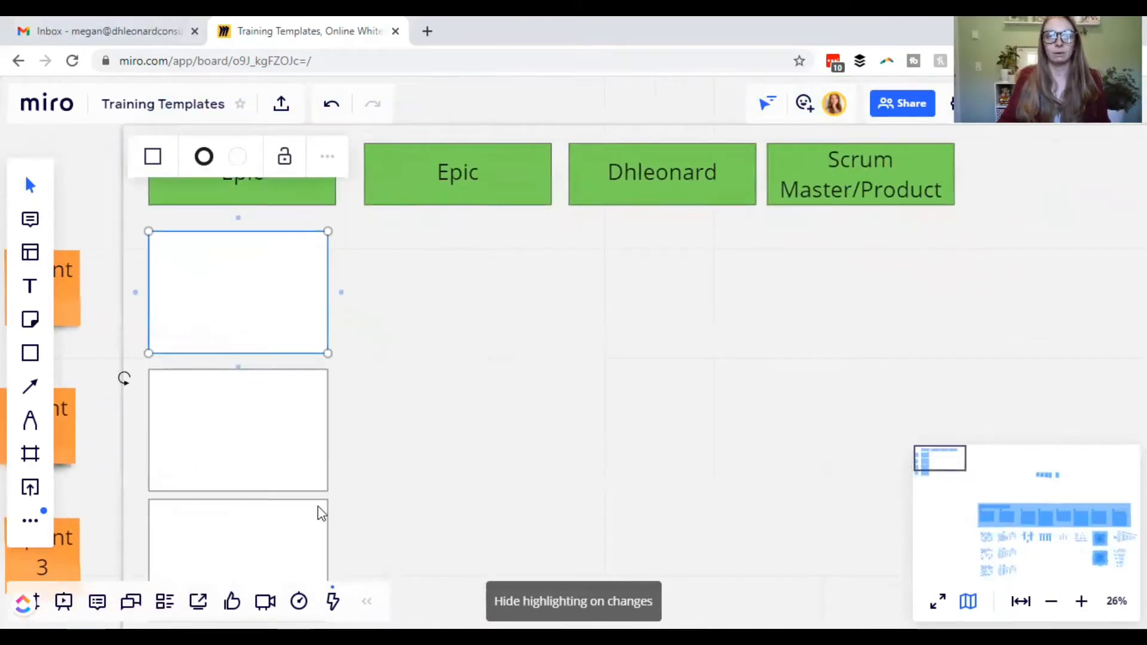
# Copy the column of four white rectangles and align the copy under the second "Epic" header, level with the sprint rows.
pyautogui.click(530, 443)
pyautogui.scroll(-2, 382, 339)
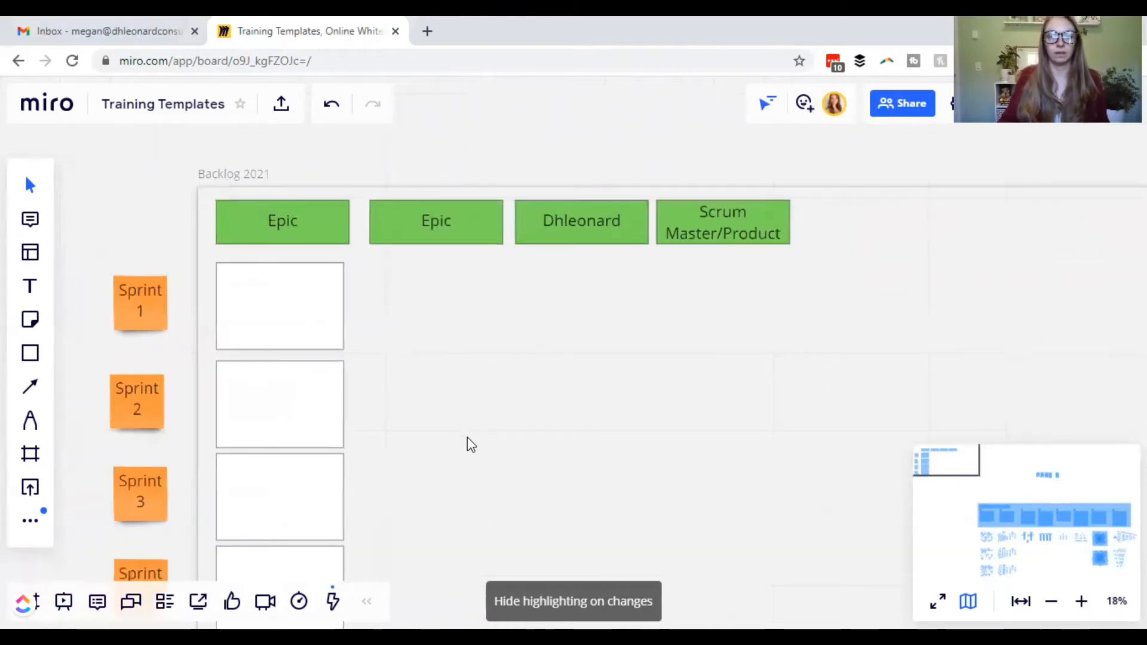
pyautogui.moveTo(468, 442); pyautogui.dragTo(439, 369)
pyautogui.moveTo(344, 554); pyautogui.dragTo(180, 170)
pyautogui.click(372, 220)
pyautogui.hotkey('ctrl', 'v')
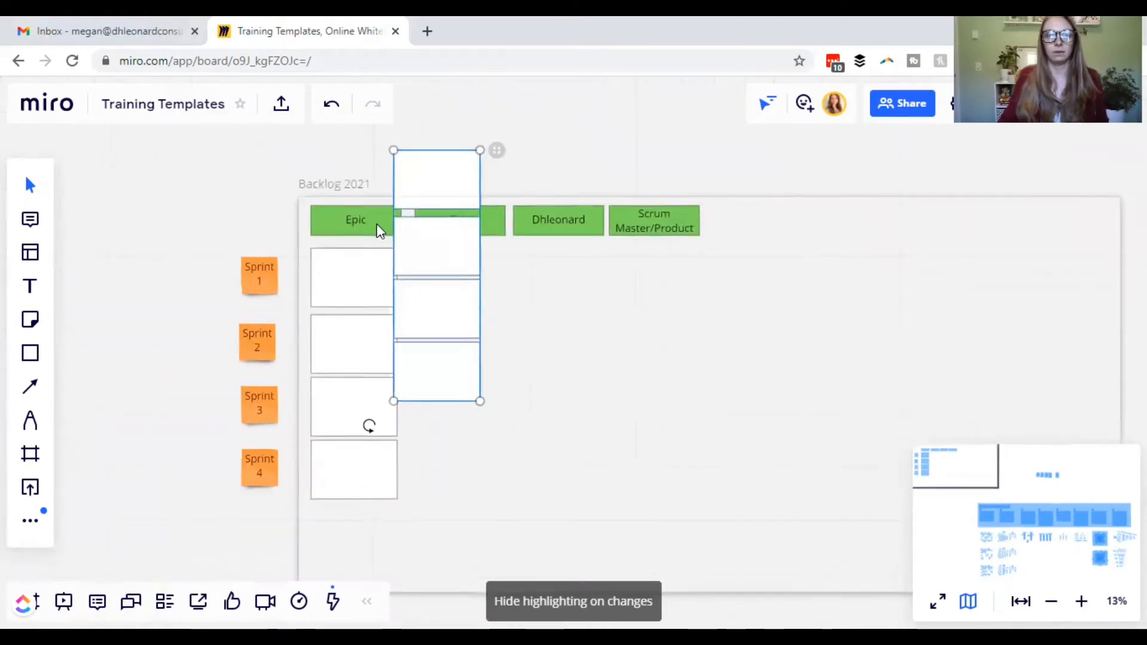
pyautogui.moveTo(443, 273); pyautogui.dragTo(463, 357)
# Paste two more columns of four white rectangles and align them under the third and fourth green headers.
pyautogui.click(572, 314)
pyautogui.hotkey('ctrl', 'v')
pyautogui.moveTo(572, 313); pyautogui.dragTo(556, 359)
pyautogui.click(662, 346)
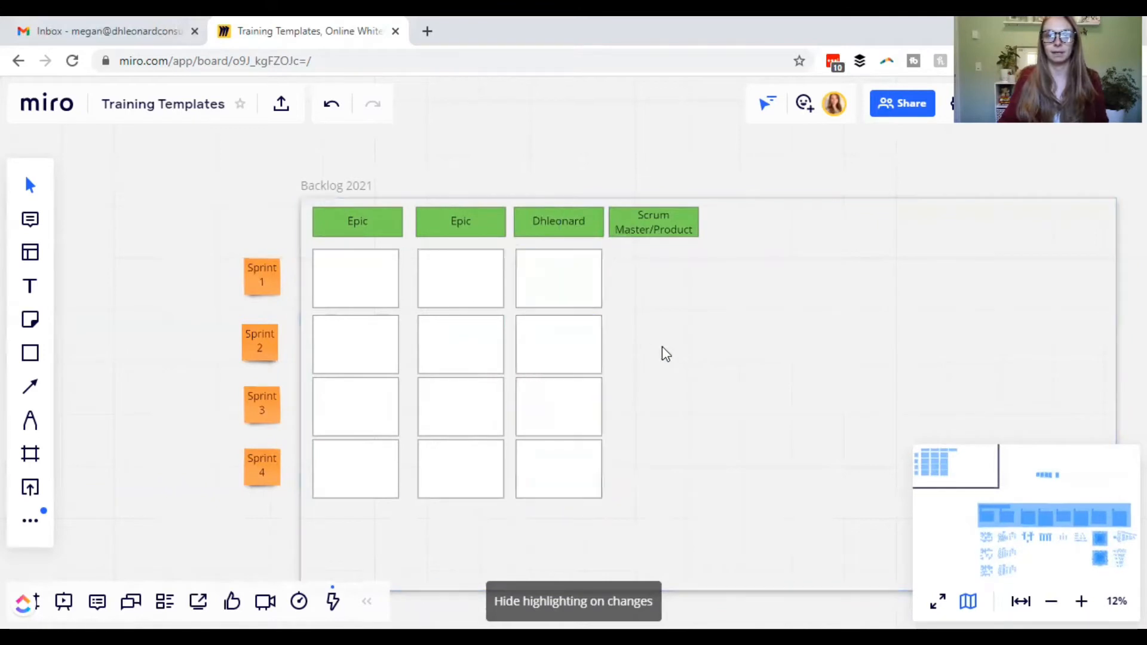
pyautogui.hotkey('ctrl', 'v')
pyautogui.moveTo(659, 333); pyautogui.dragTo(647, 352)
pyautogui.click(728, 405)
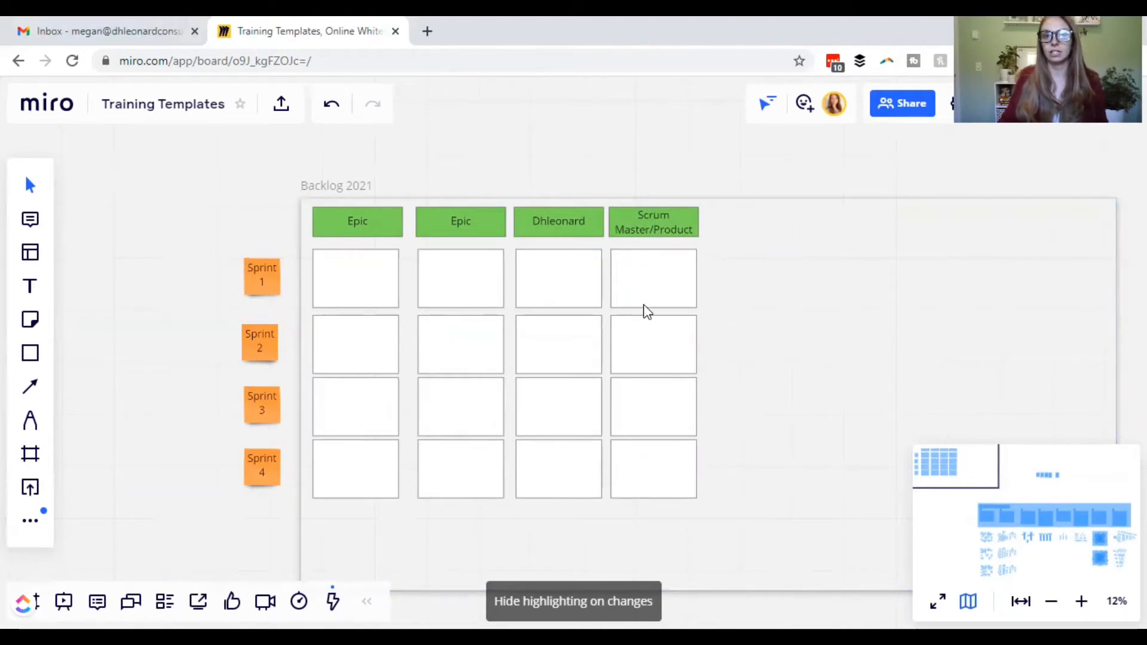
pyautogui.scroll(5, 747, 274)
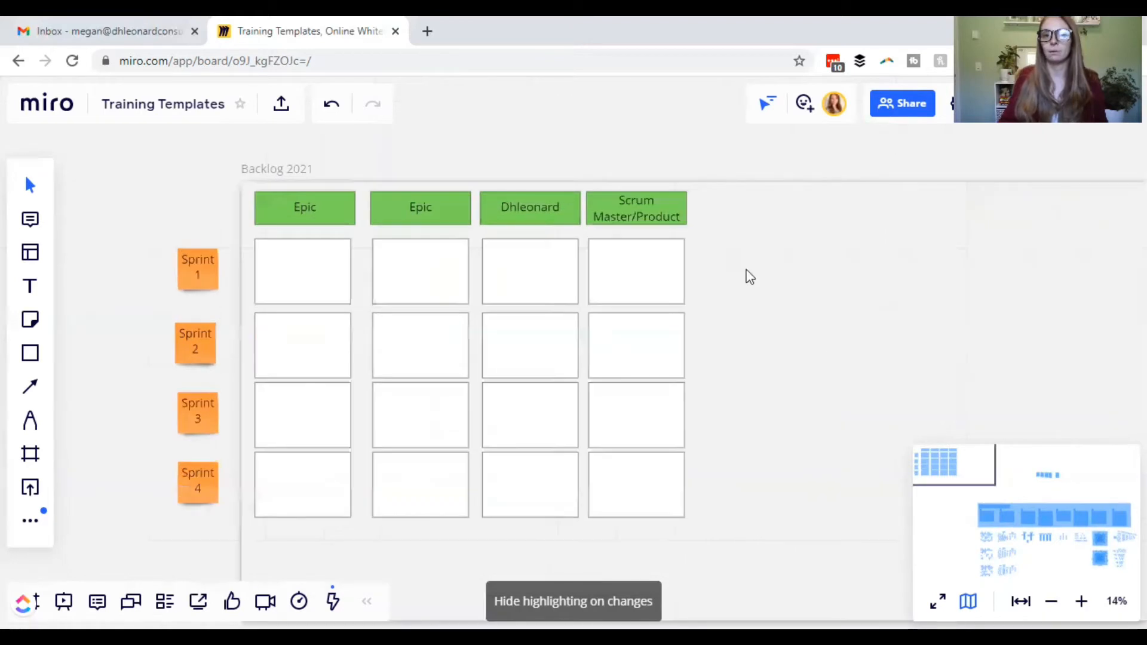
pyautogui.moveTo(676, 242); pyautogui.dragTo(673, 254)
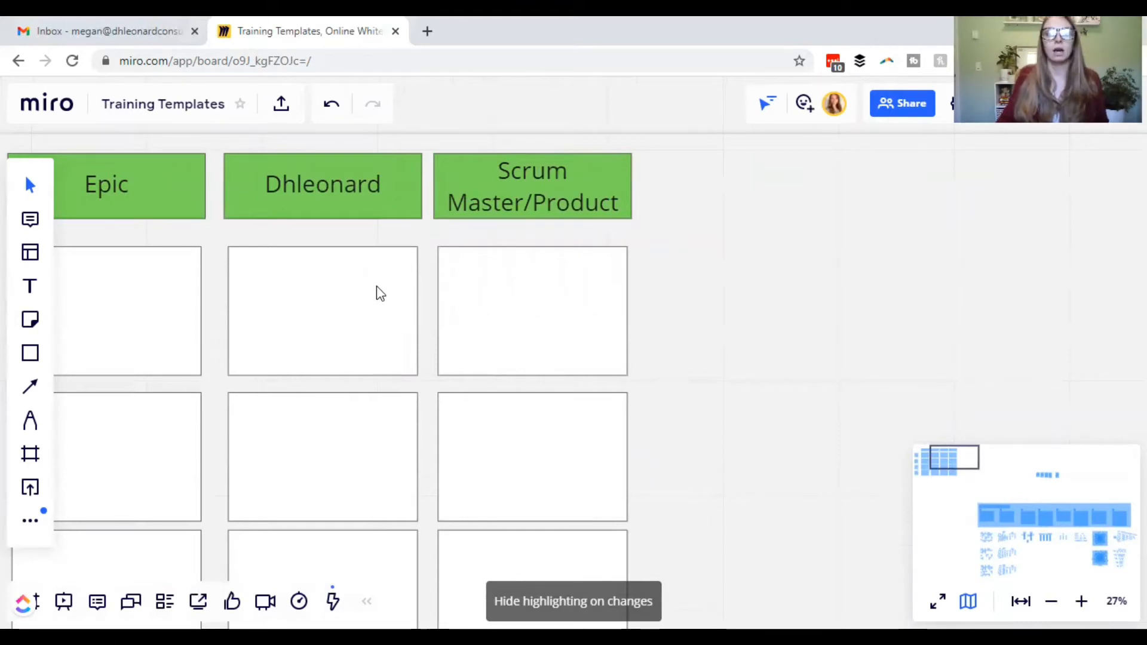
# Add a bright blue sticky note reading "Scrum Master Course" inside the bottom cell of the "Scrum Master/Product" column.
pyautogui.scroll(-3, 661, 415)
pyautogui.scroll(-3, 742, 453)
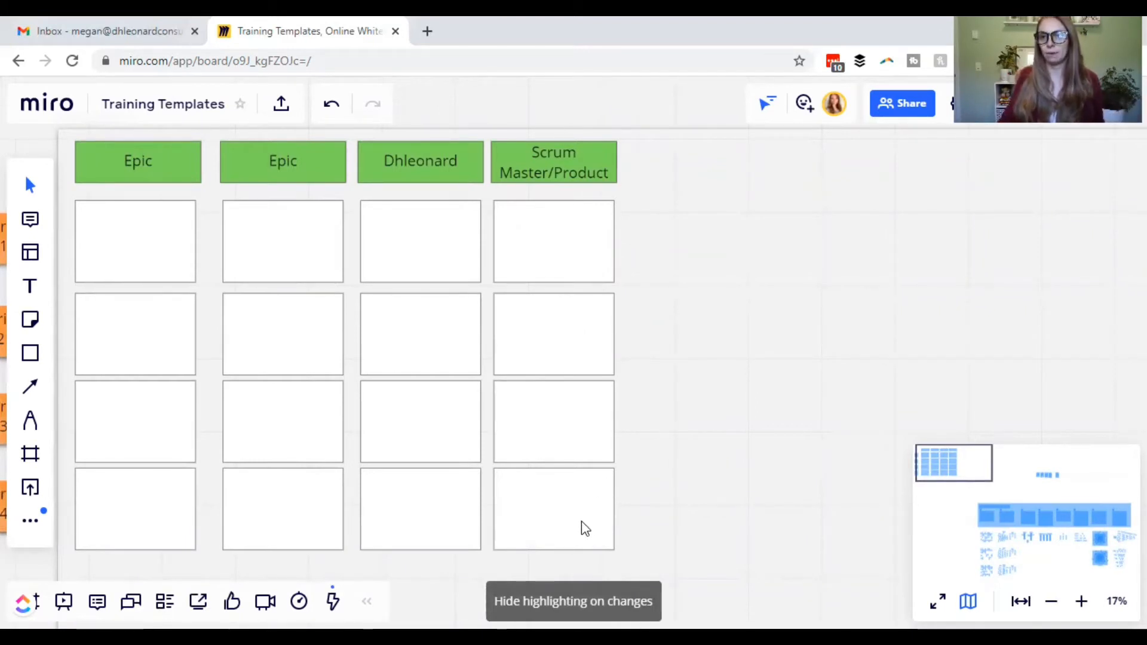
pyautogui.click(29, 328)
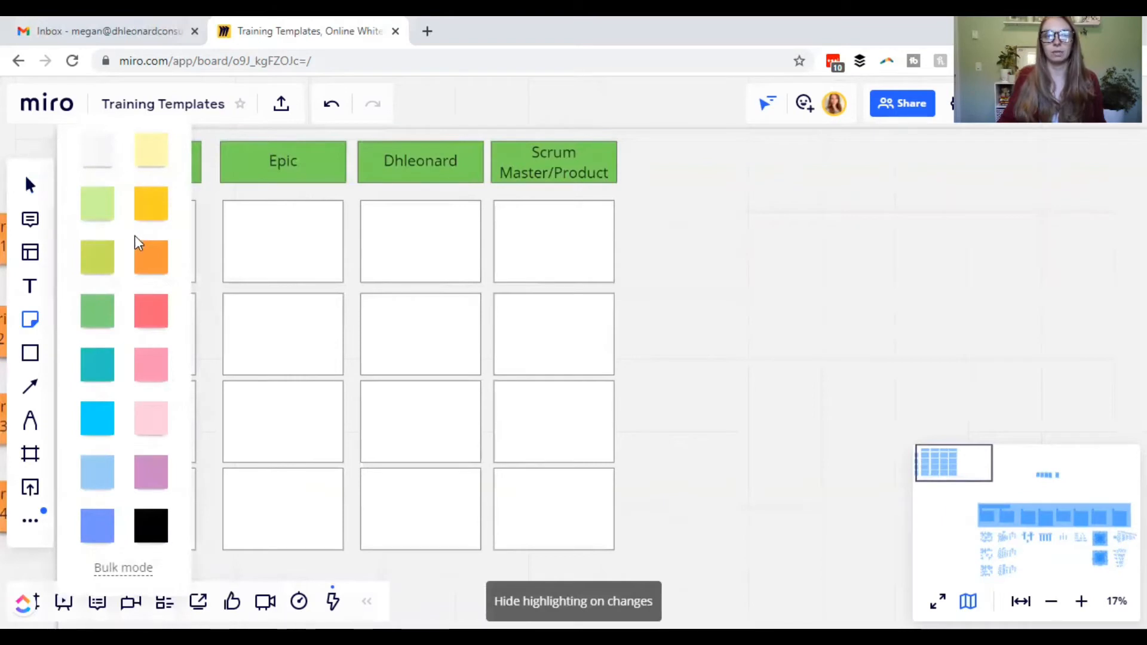
pyautogui.click(105, 418)
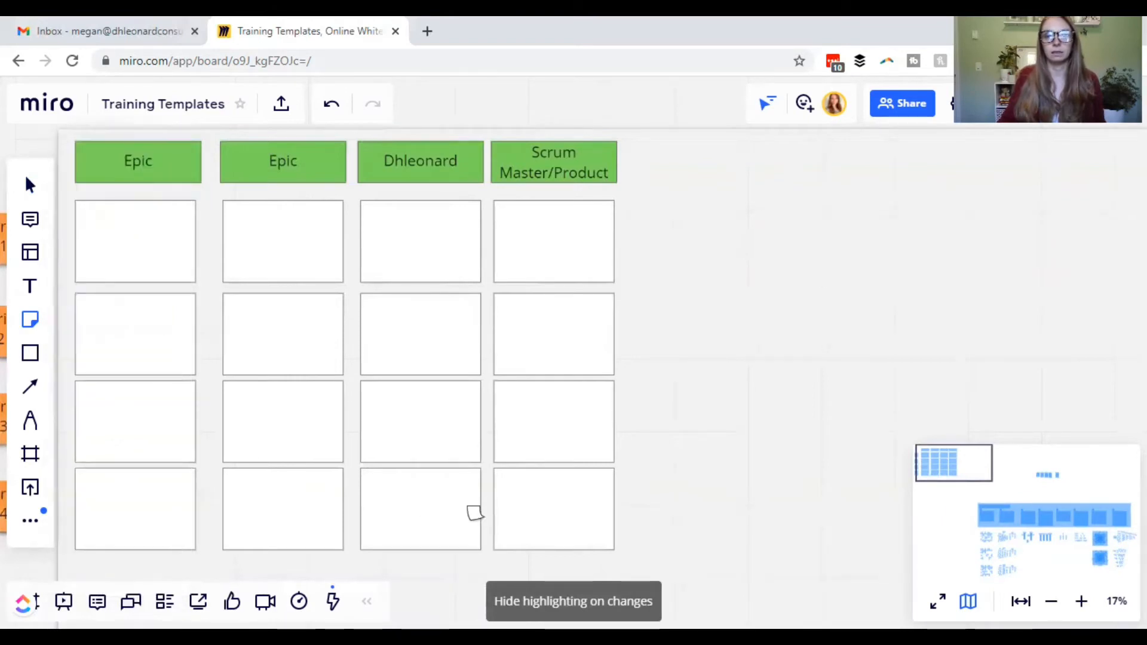
pyautogui.click(514, 494)
pyautogui.write('S')
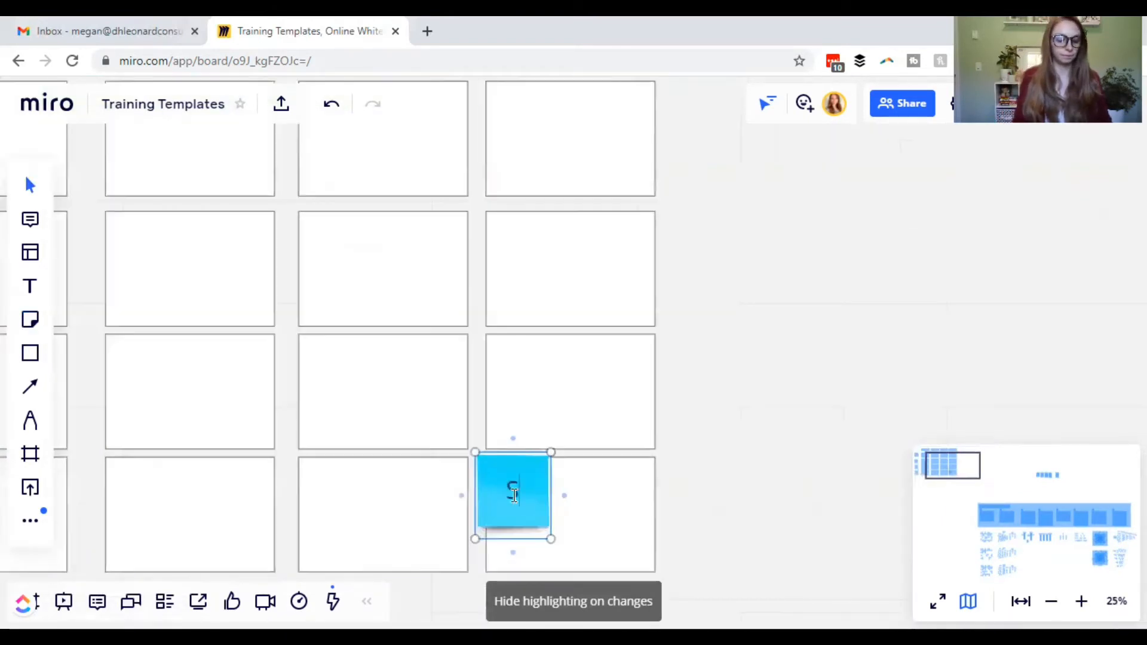
pyautogui.write('crum Master Co')
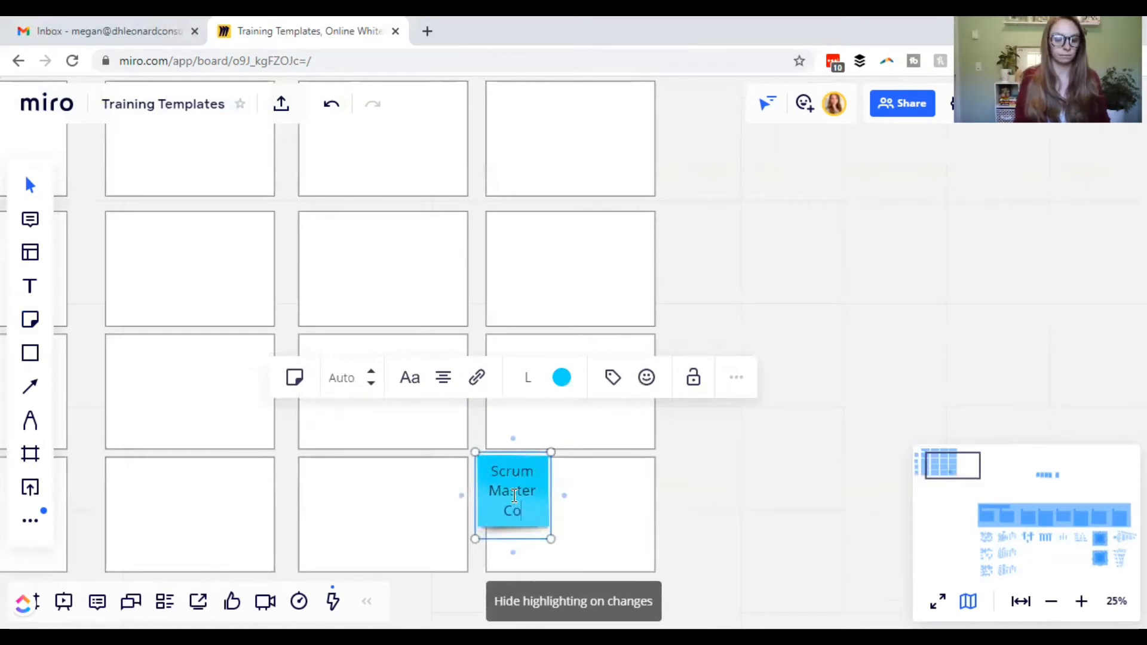
pyautogui.write('urse')
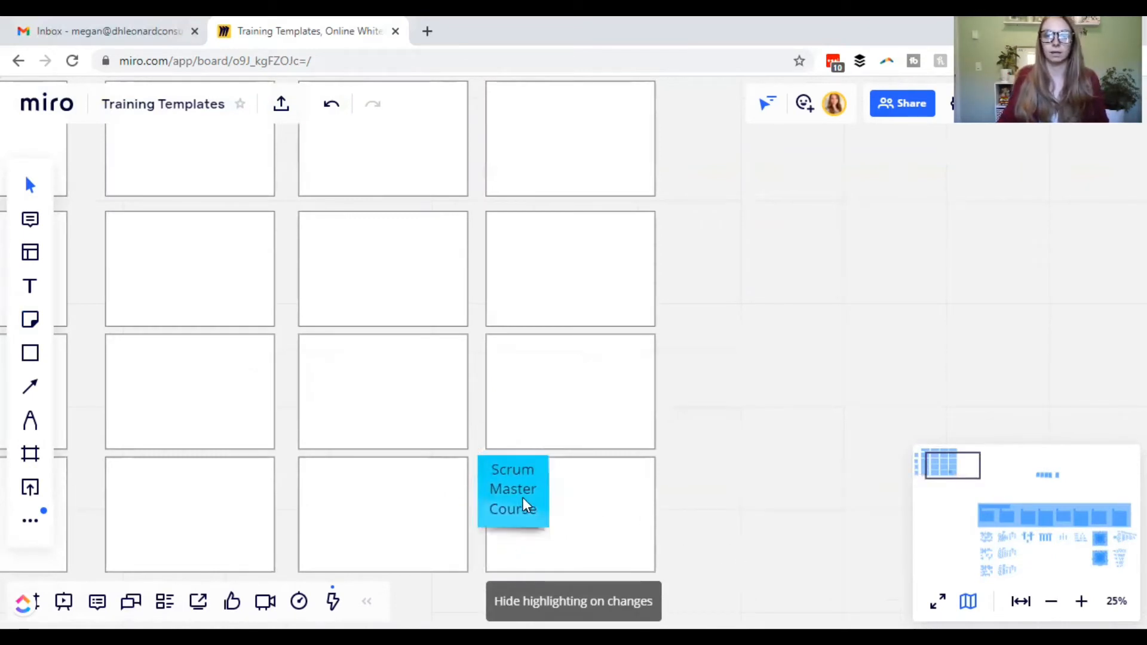
pyautogui.moveTo(522, 497); pyautogui.dragTo(542, 517)
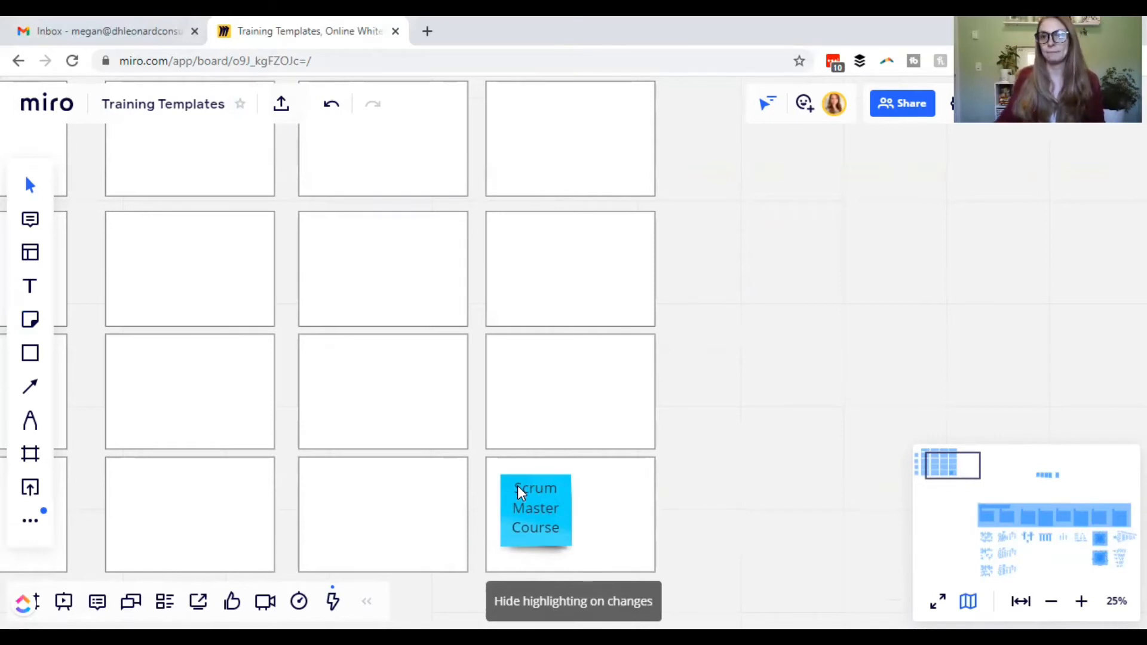
# Append "89" to the text of the "Scrum Master Course" sticky note.
pyautogui.click(562, 530)
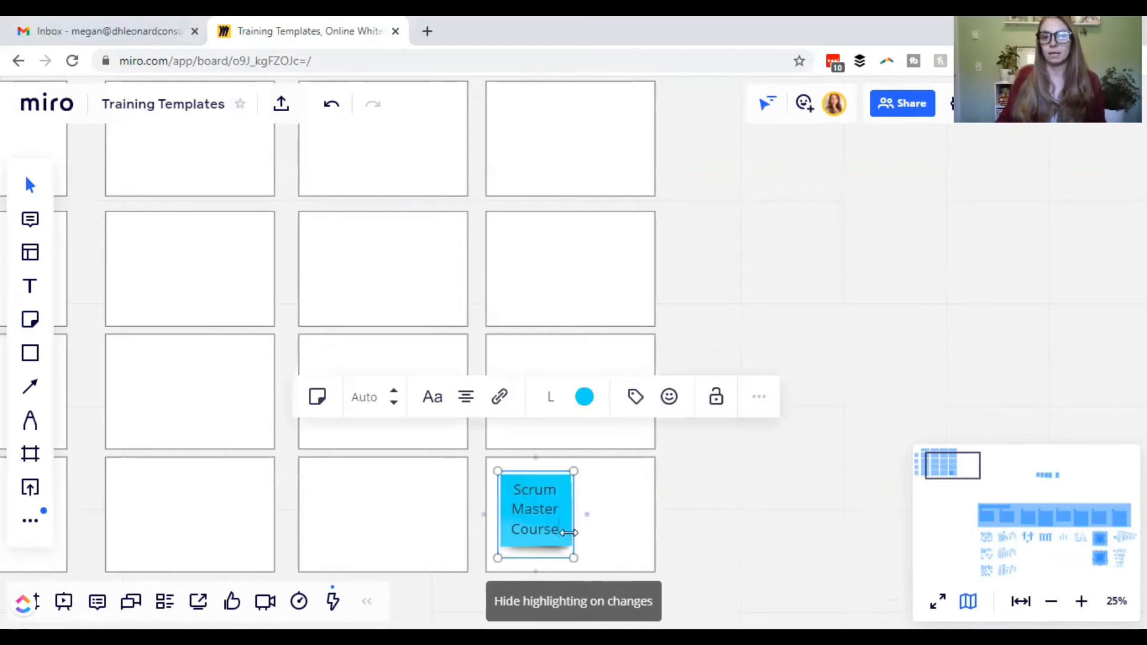
pyautogui.click(560, 528)
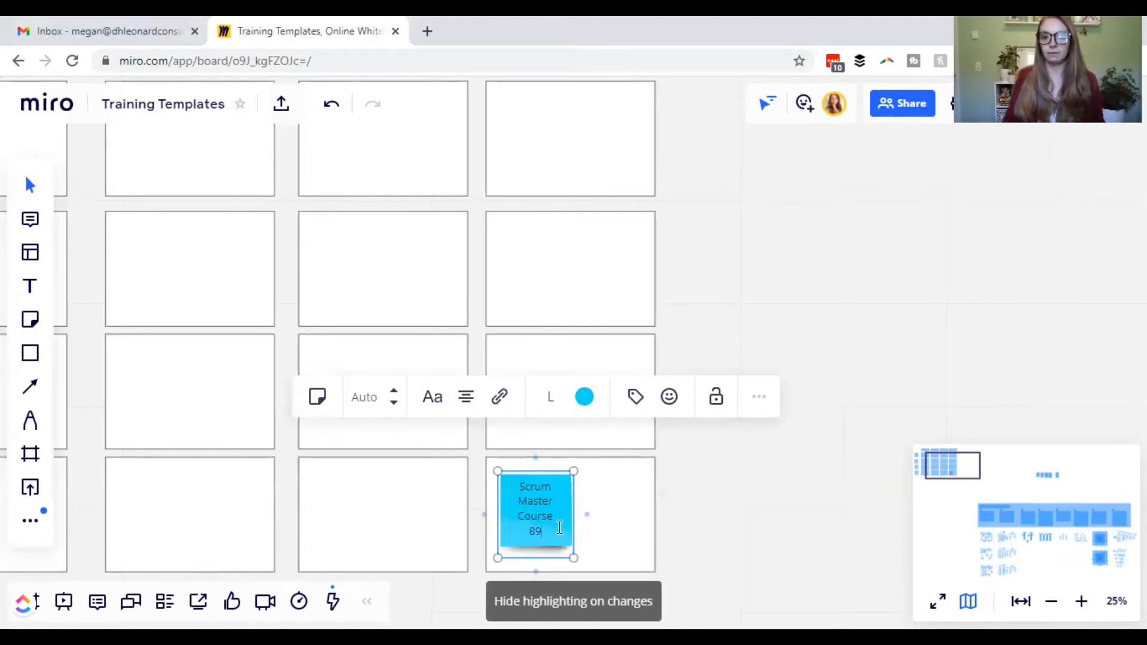
pyautogui.scroll(-1, 699, 533)
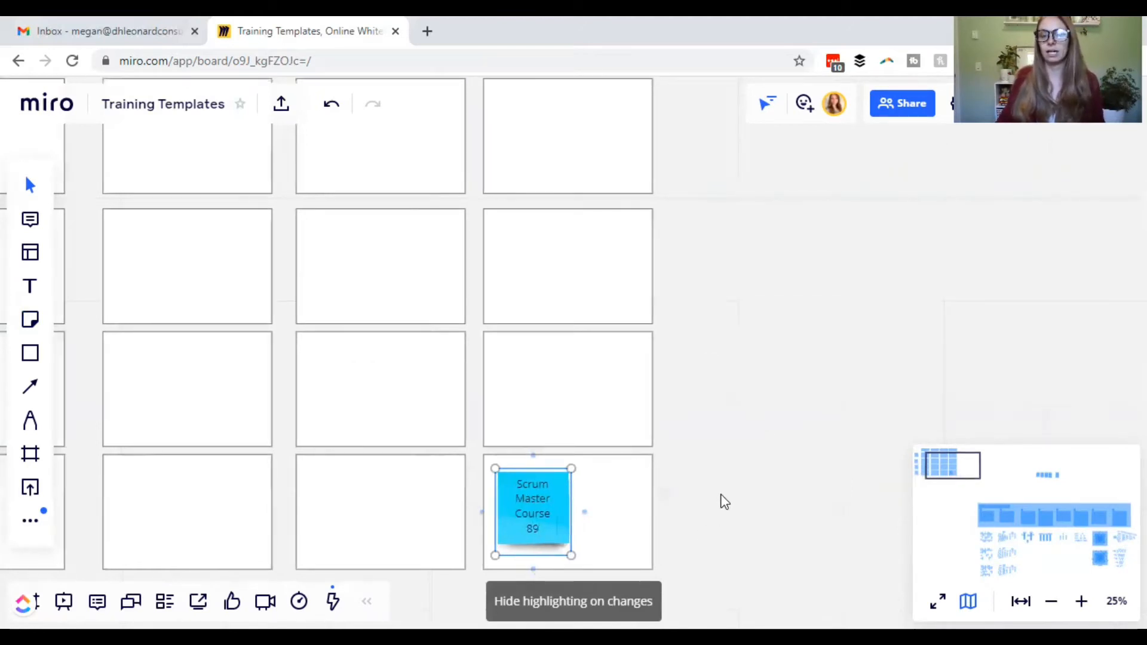
pyautogui.click(751, 498)
# Add a teal sticky note reading "Emails prepped" and position it inside the first cell of the "Scrum Master/Product" column.
pyautogui.scroll(2, 755, 526)
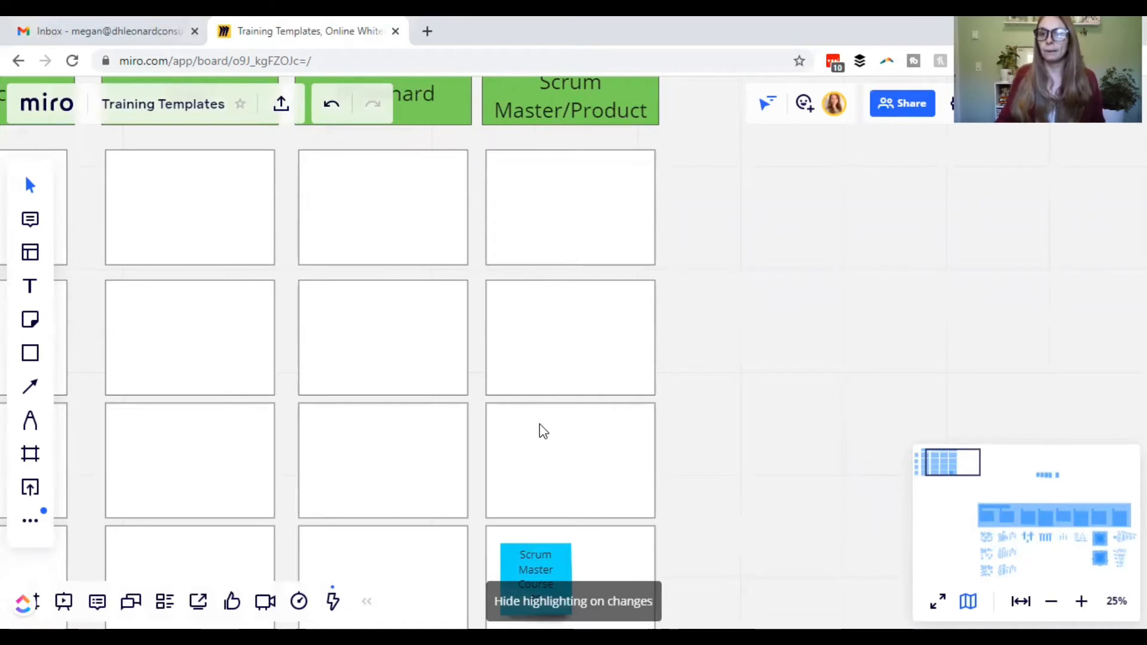
pyautogui.click(31, 322)
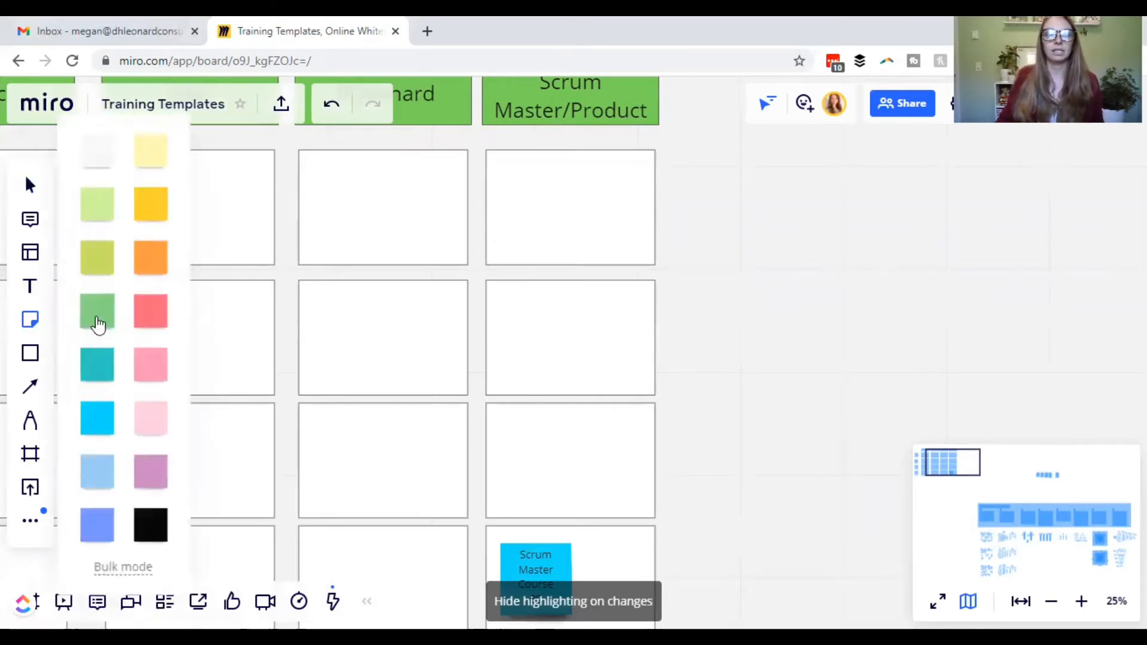
pyautogui.click(96, 365)
pyautogui.click(530, 185)
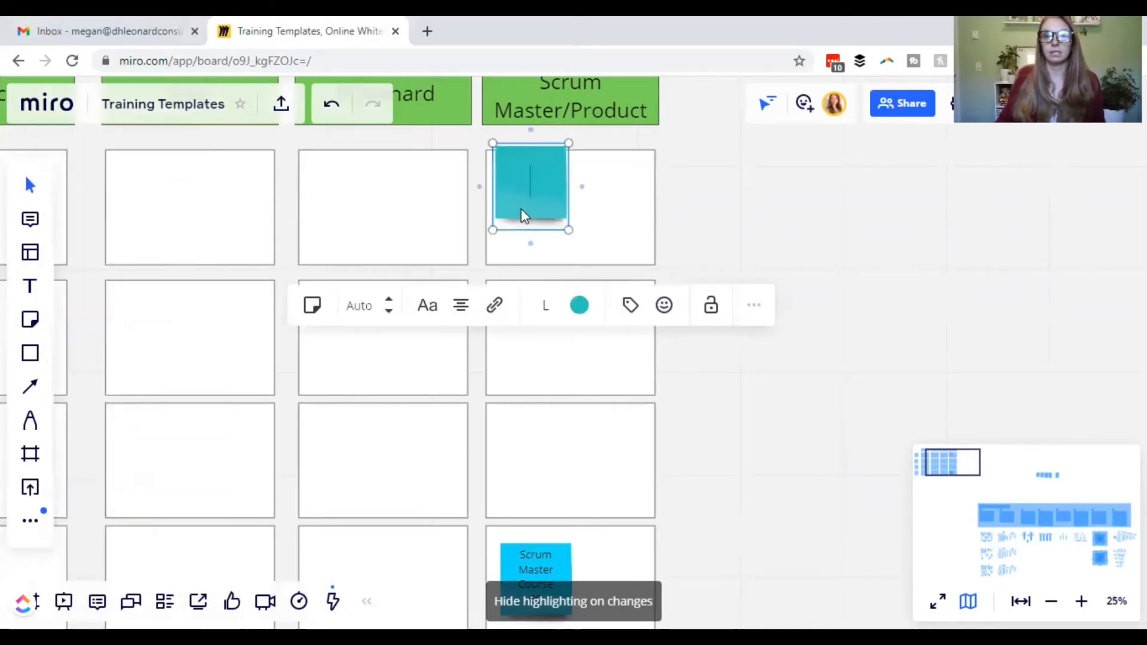
pyautogui.scroll(2, 524, 202)
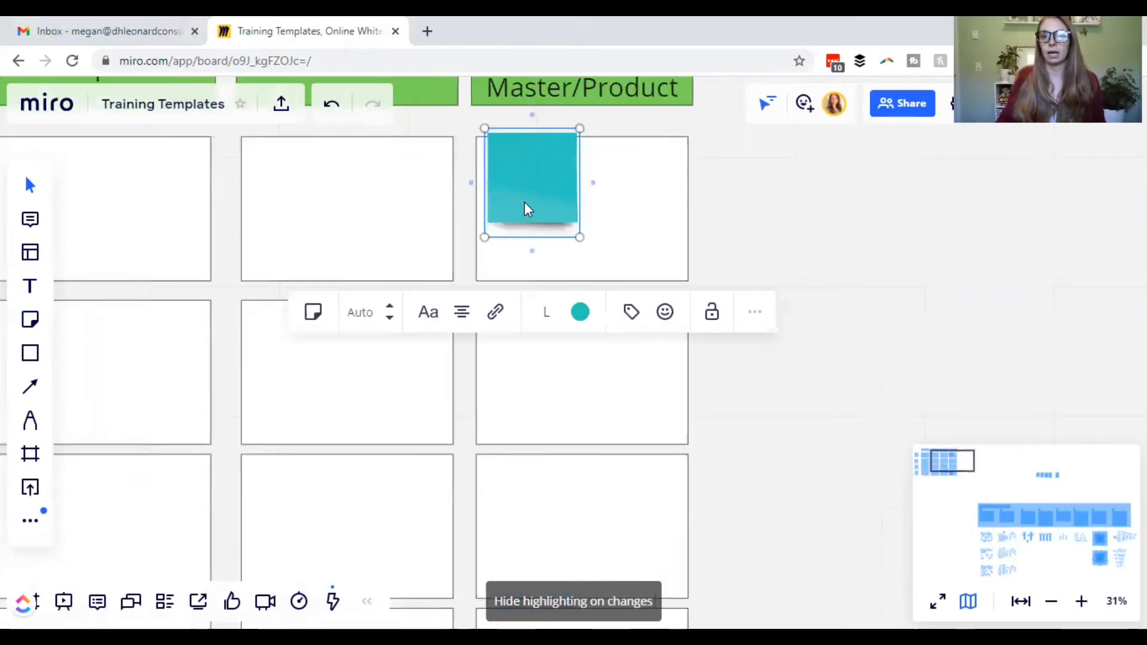
pyautogui.write('Emails')
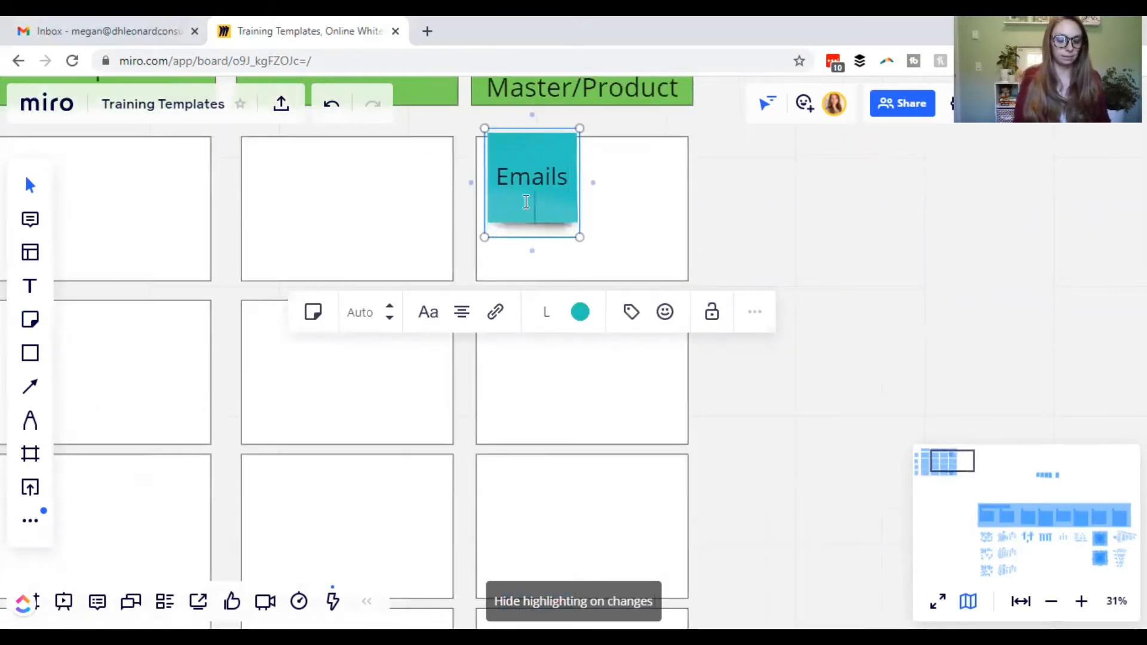
pyautogui.write(' prepped')
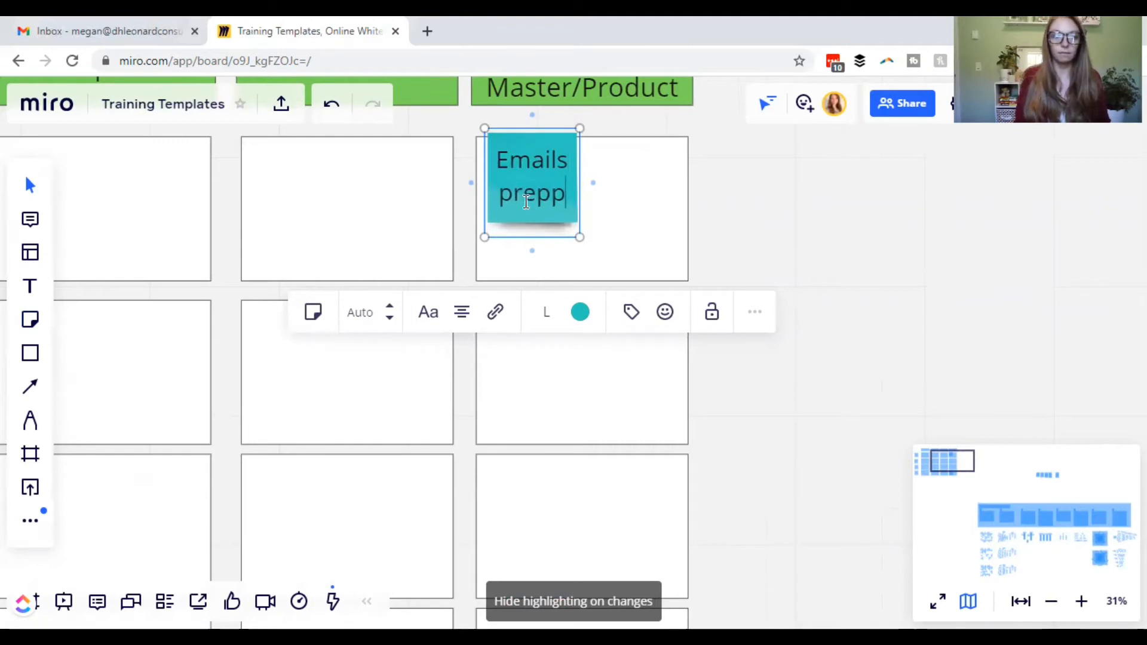
pyautogui.press('Return')
pyautogui.click(784, 279)
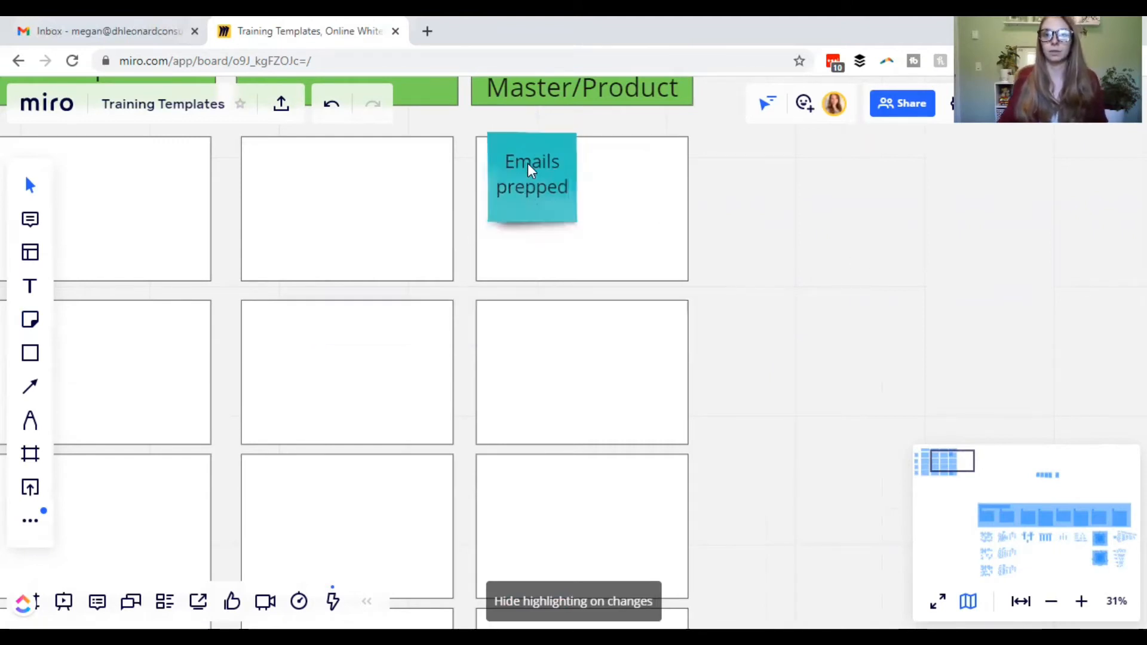
pyautogui.moveTo(537, 195); pyautogui.dragTo(533, 213)
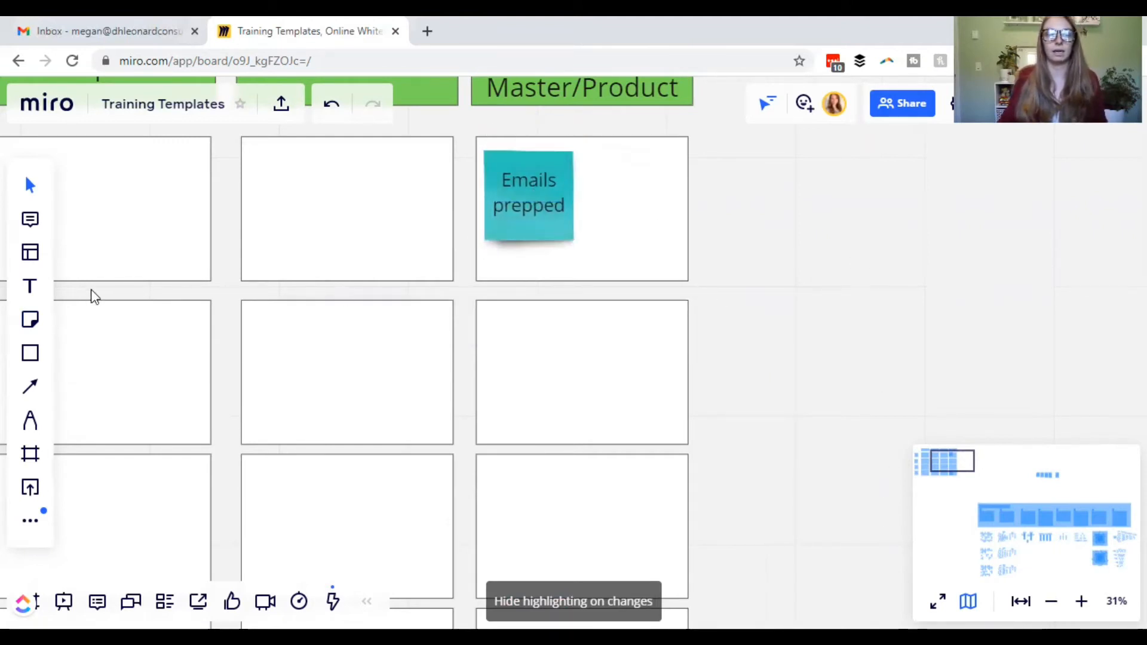
# Add a teal sticky note reading "Mural Prepped" and place it beside "Emails prepped" in the same cell without overlapping.
pyautogui.click(30, 320)
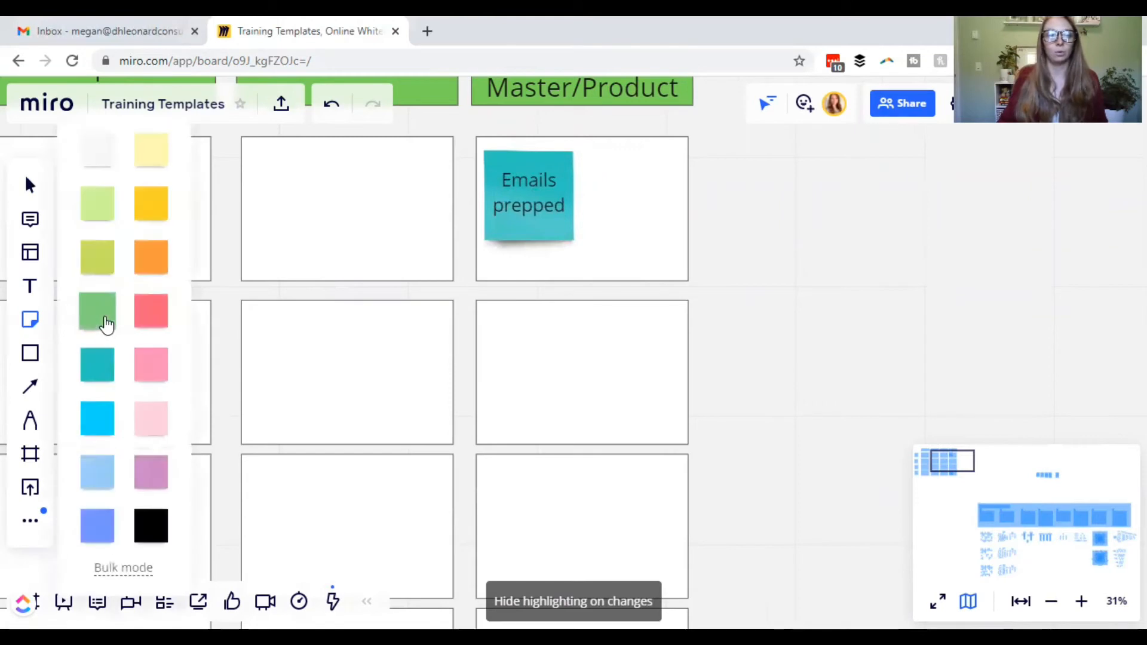
pyautogui.click(94, 375)
pyautogui.click(615, 197)
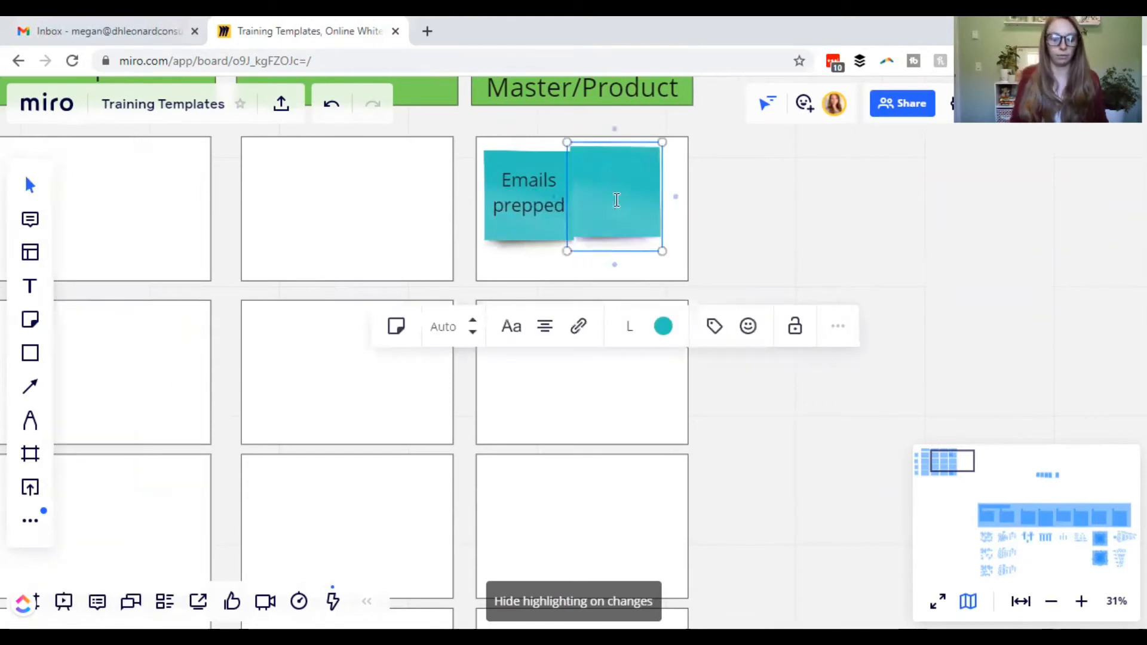
pyautogui.write('Mural')
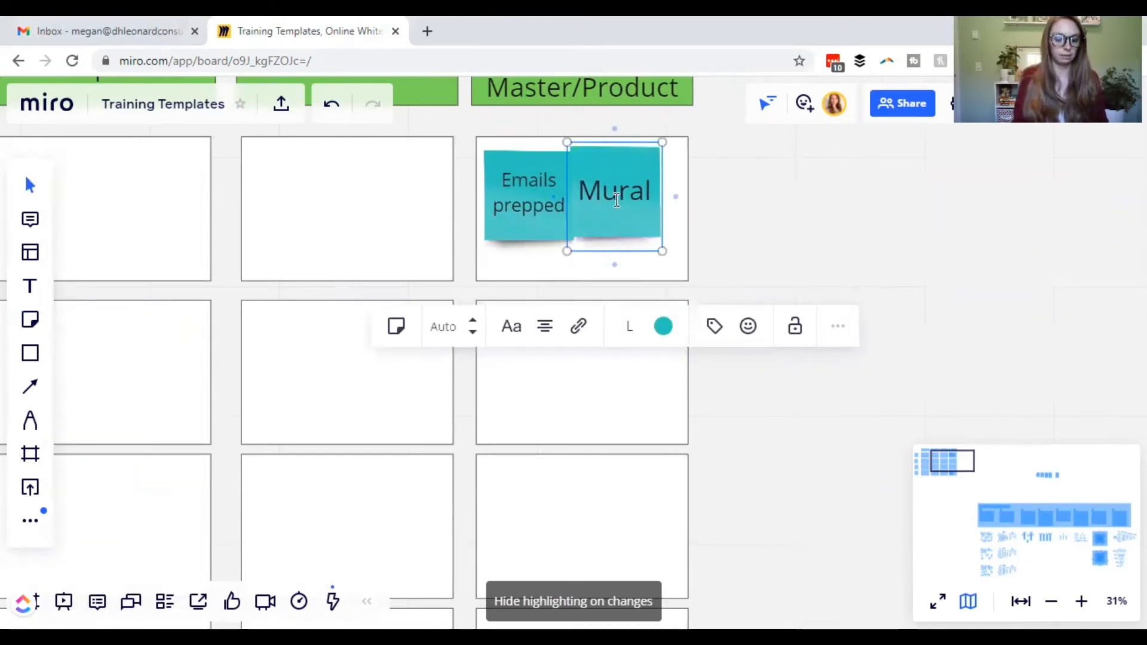
pyautogui.write(' Prepped')
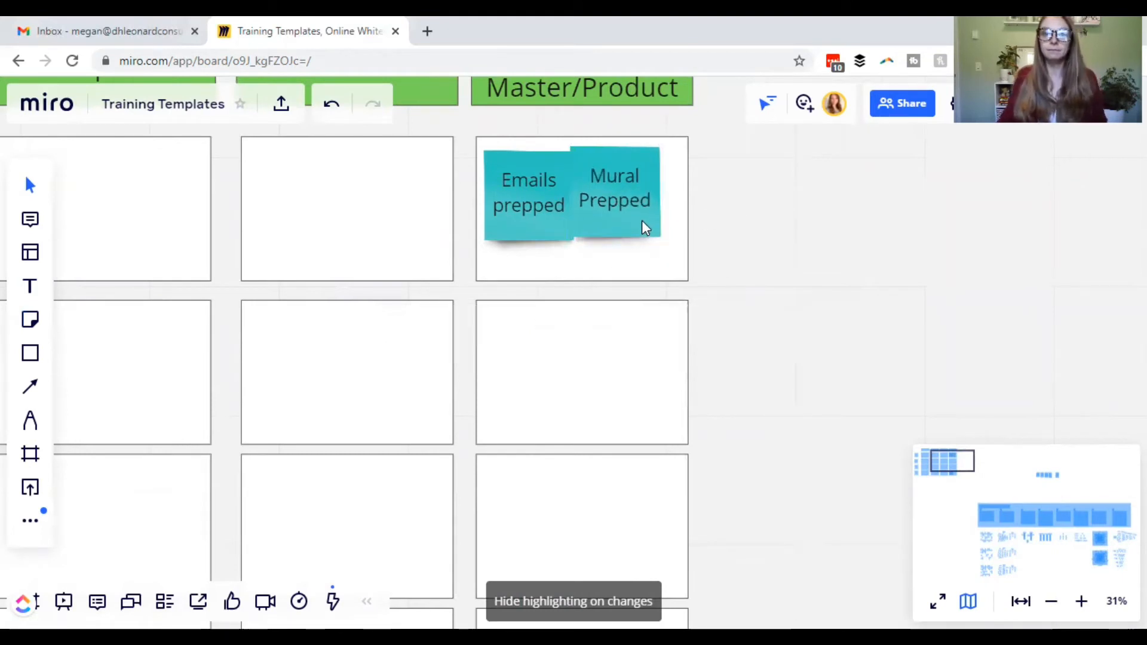
pyautogui.moveTo(613, 209); pyautogui.dragTo(632, 218)
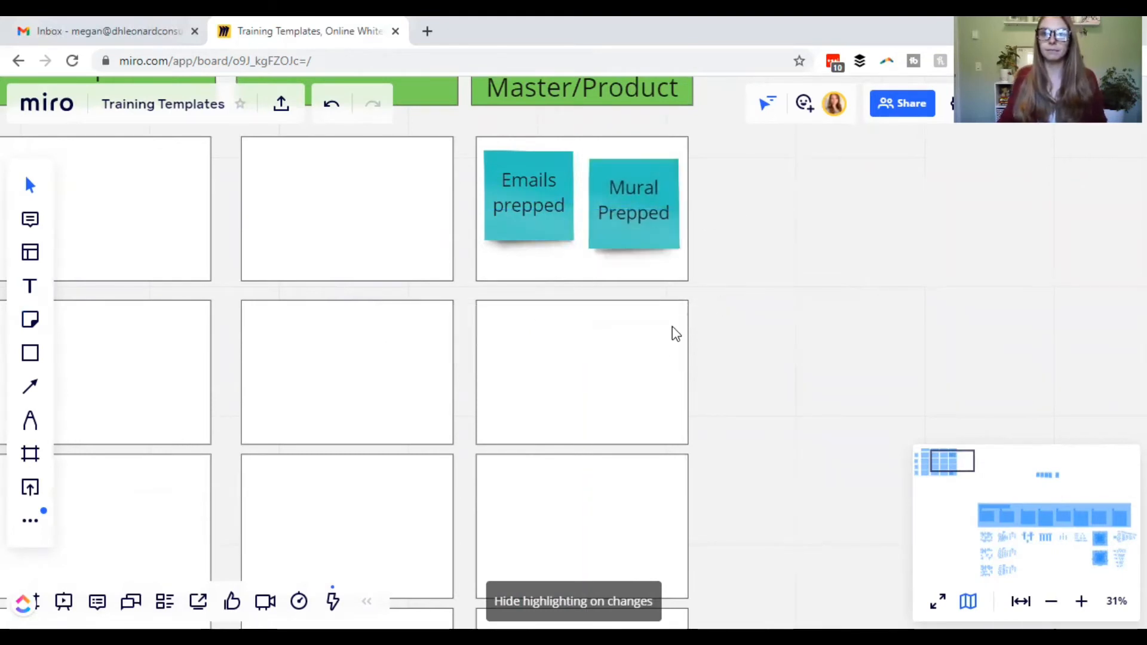
# Add a bright blue sticky note reading "Send emails" and position it inside the second cell of the "Scrum Master/Product" column.
pyautogui.click(31, 320)
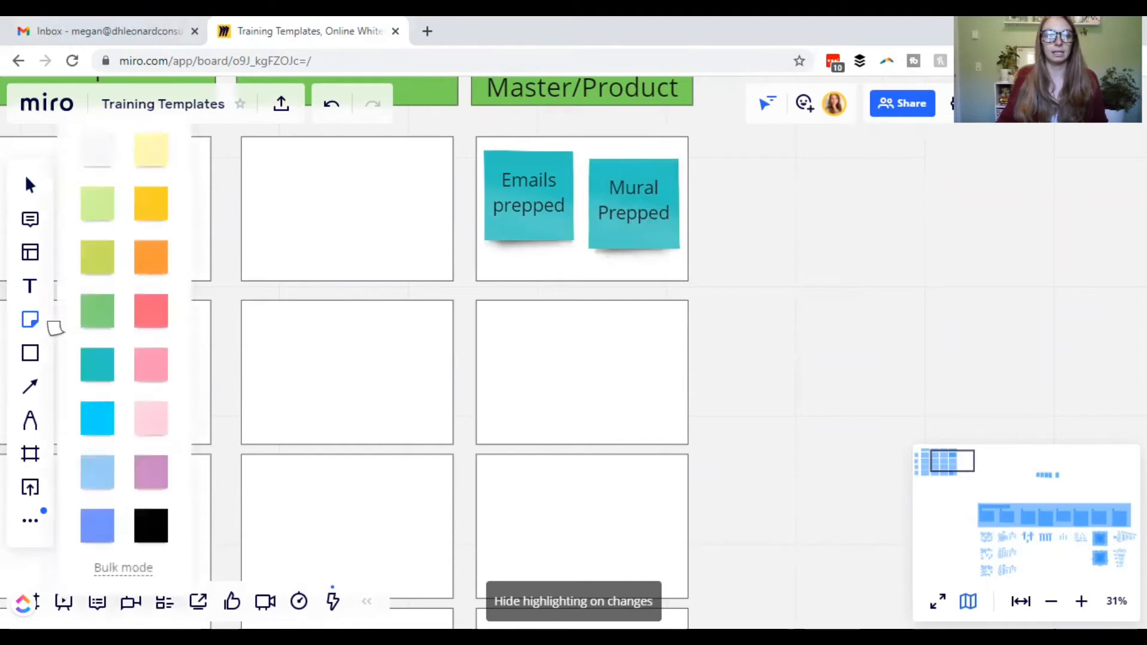
pyautogui.click(99, 421)
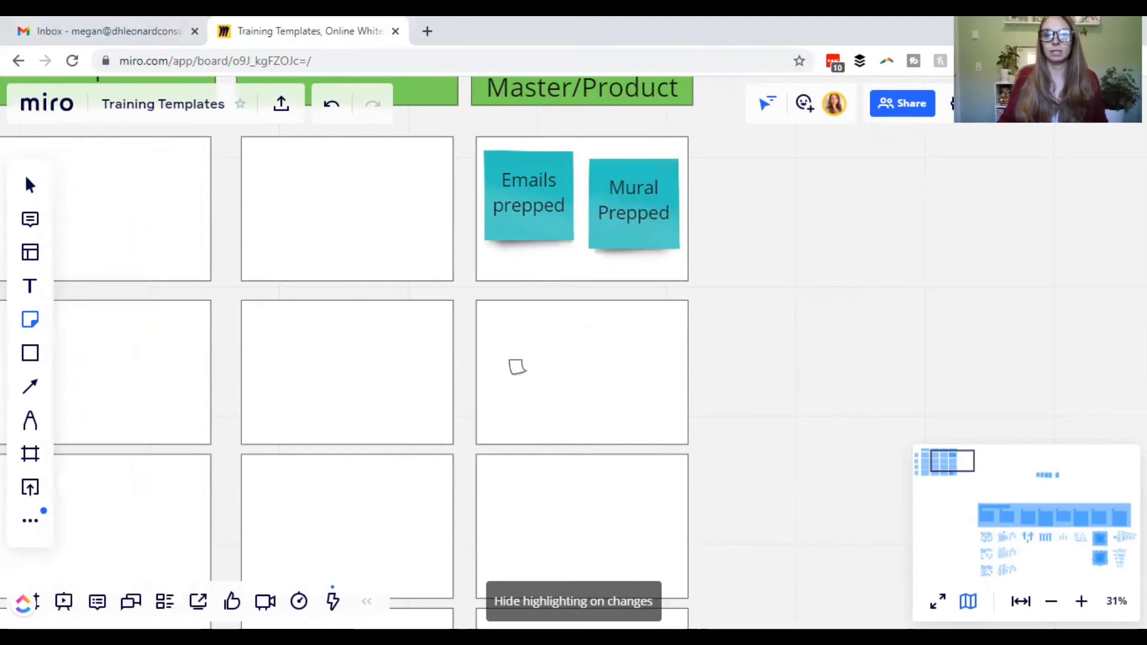
pyautogui.click(514, 366)
pyautogui.write('Send emails')
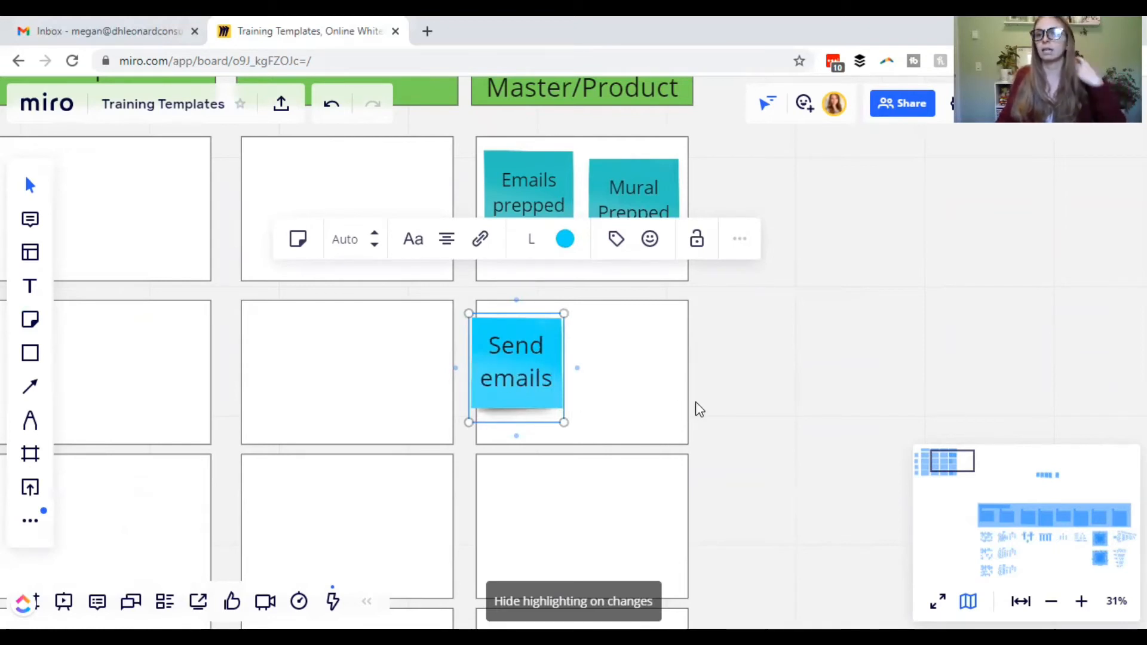
pyautogui.click(735, 402)
pyautogui.moveTo(532, 367); pyautogui.dragTo(546, 363)
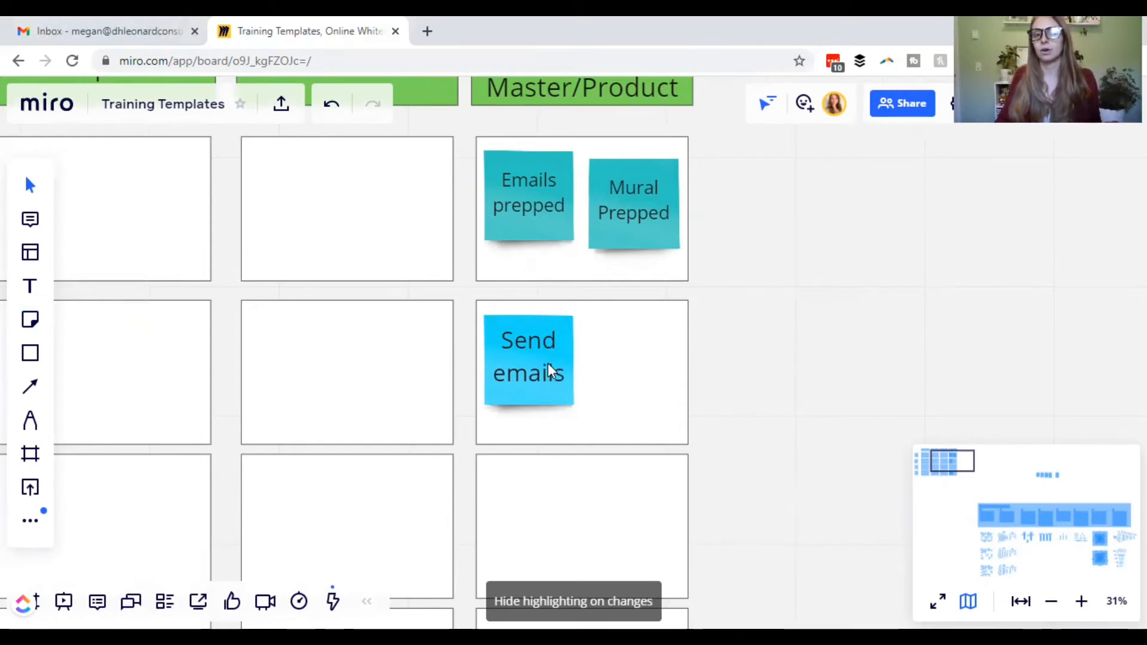
pyautogui.click(547, 363)
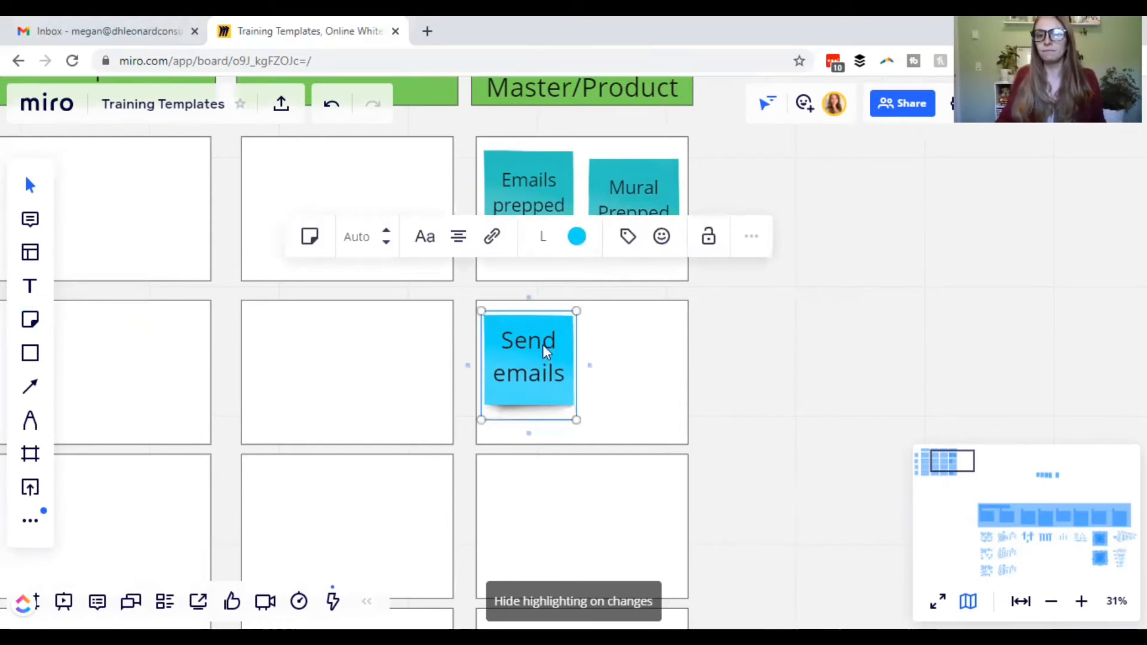
pyautogui.click(828, 421)
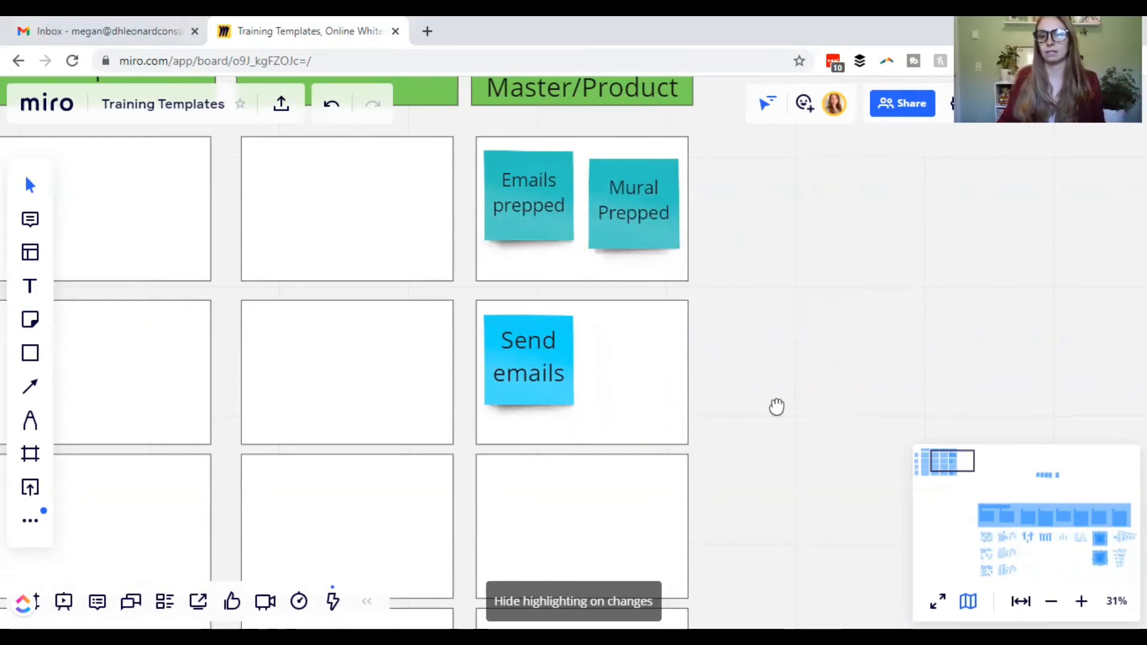
# Add a bright blue sticky note reading "Create Surveys" in the third cell of the "Scrum Master/Product" column.
pyautogui.scroll(-2, 775, 407)
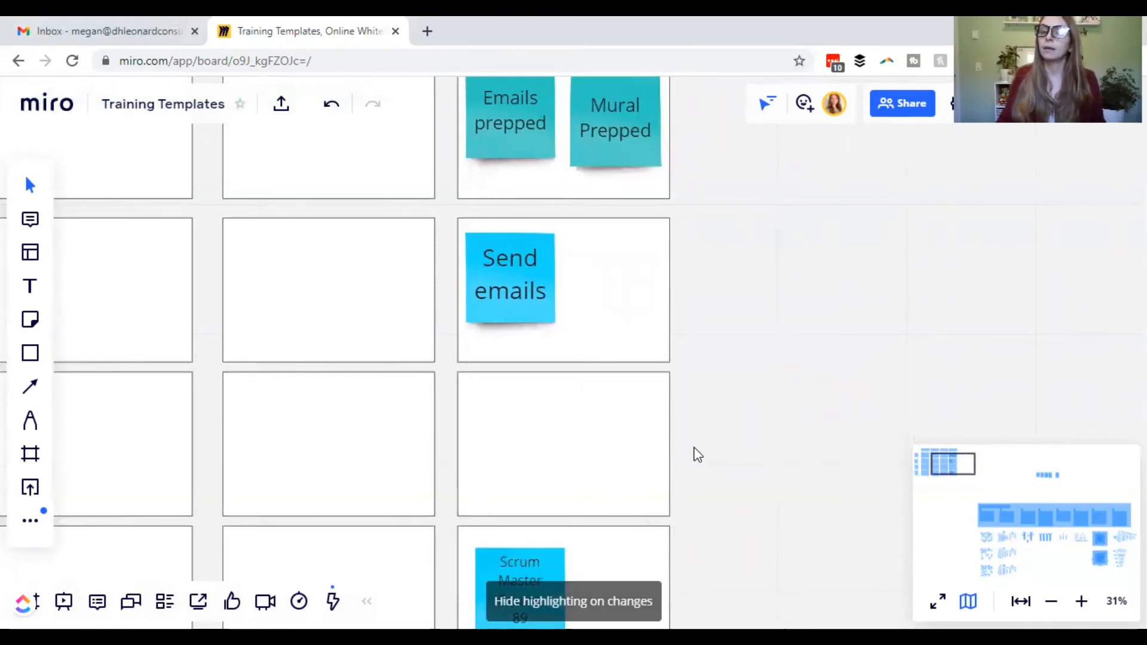
pyautogui.click(29, 319)
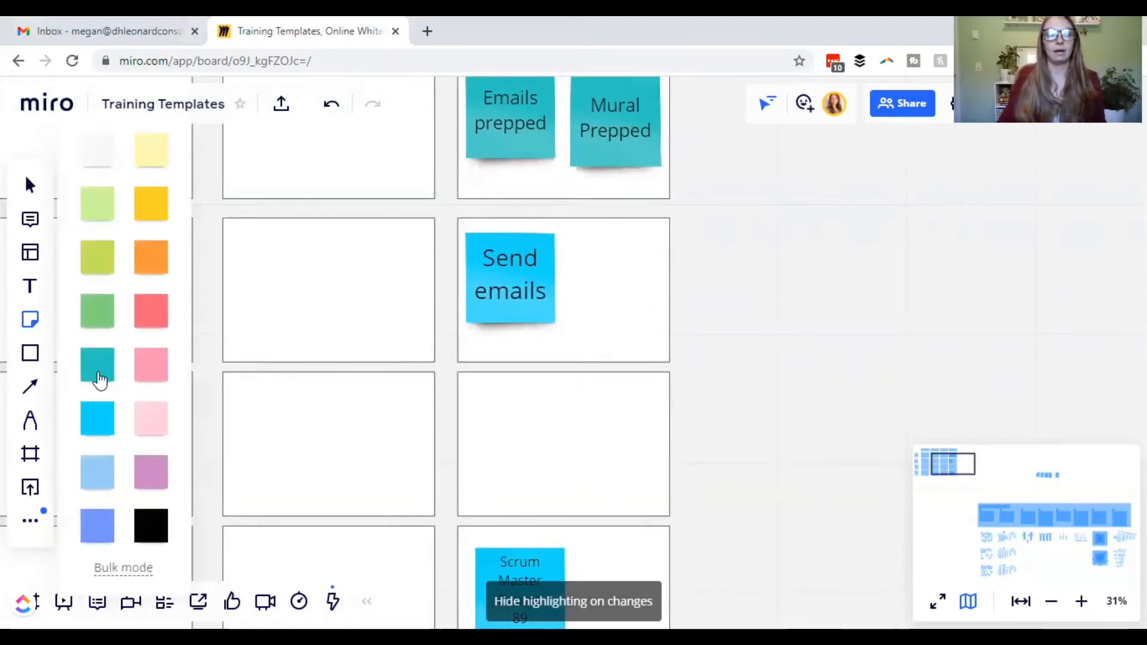
pyautogui.click(112, 429)
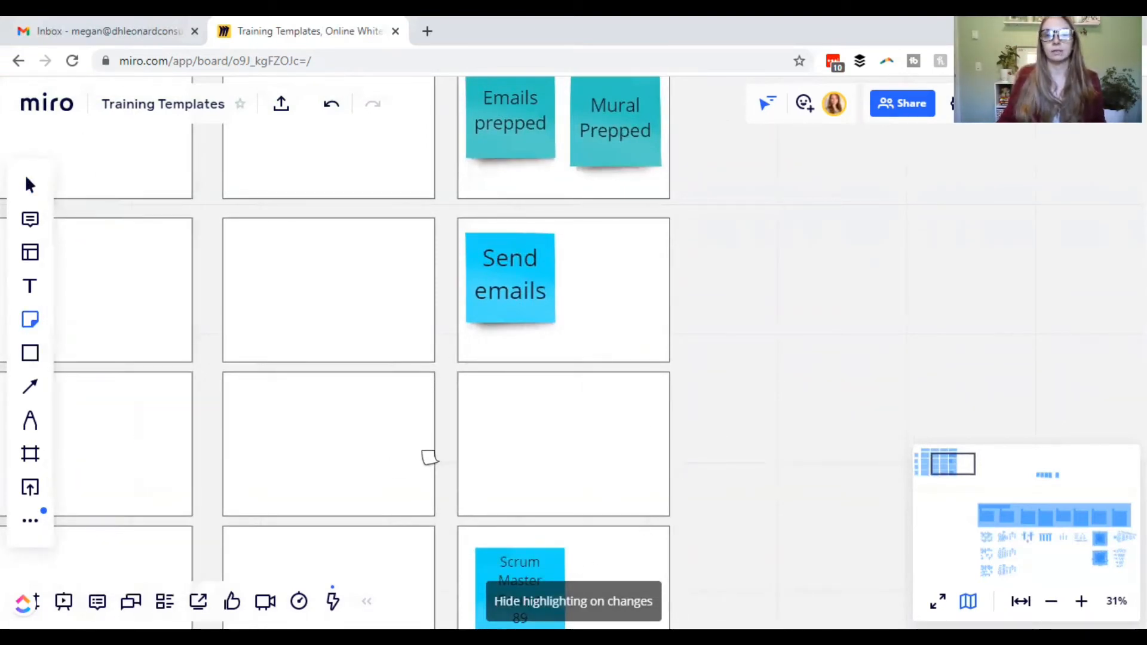
pyautogui.click(518, 459)
pyautogui.write('Cr')
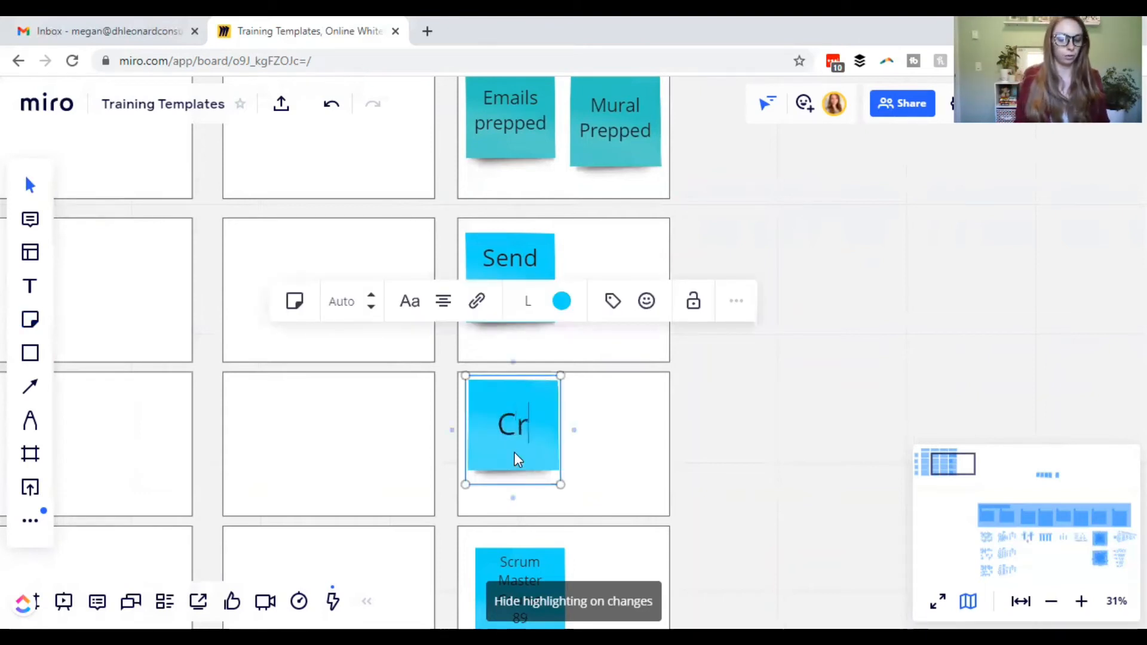
pyautogui.write('eate Surveys')
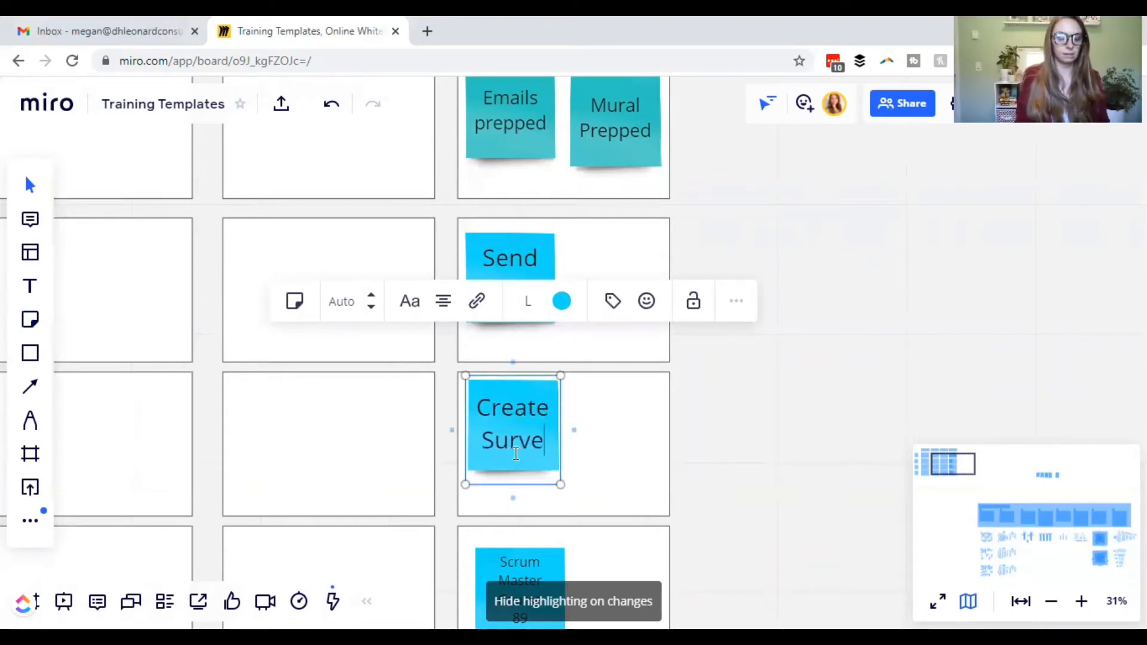
pyautogui.click(715, 487)
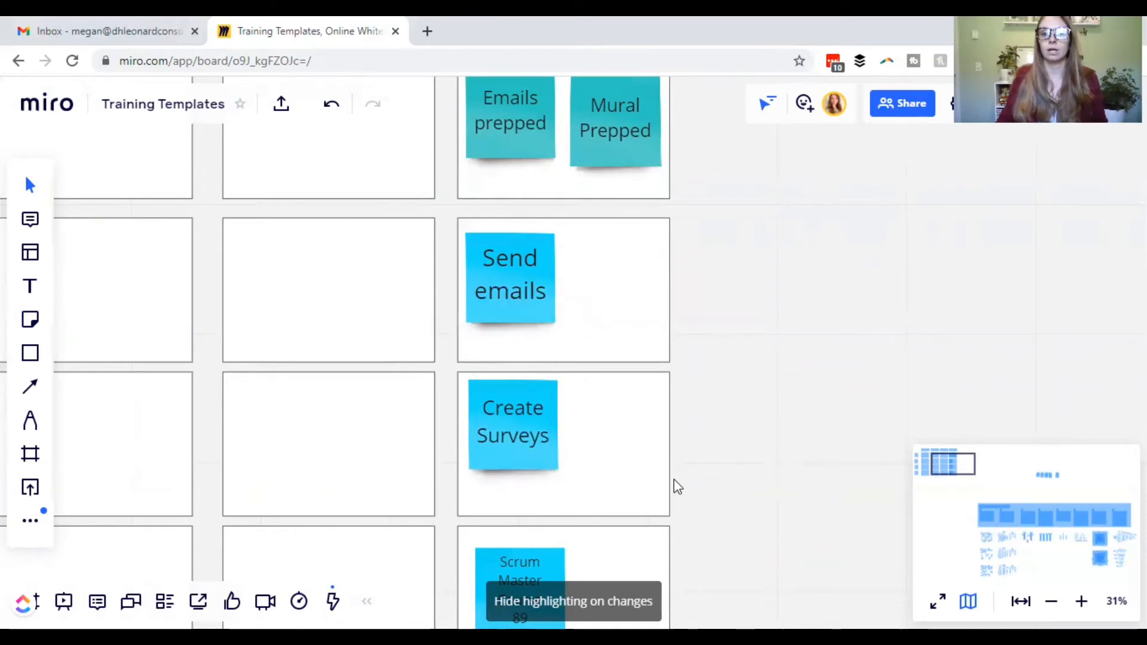
pyautogui.scroll(-5, 628, 293)
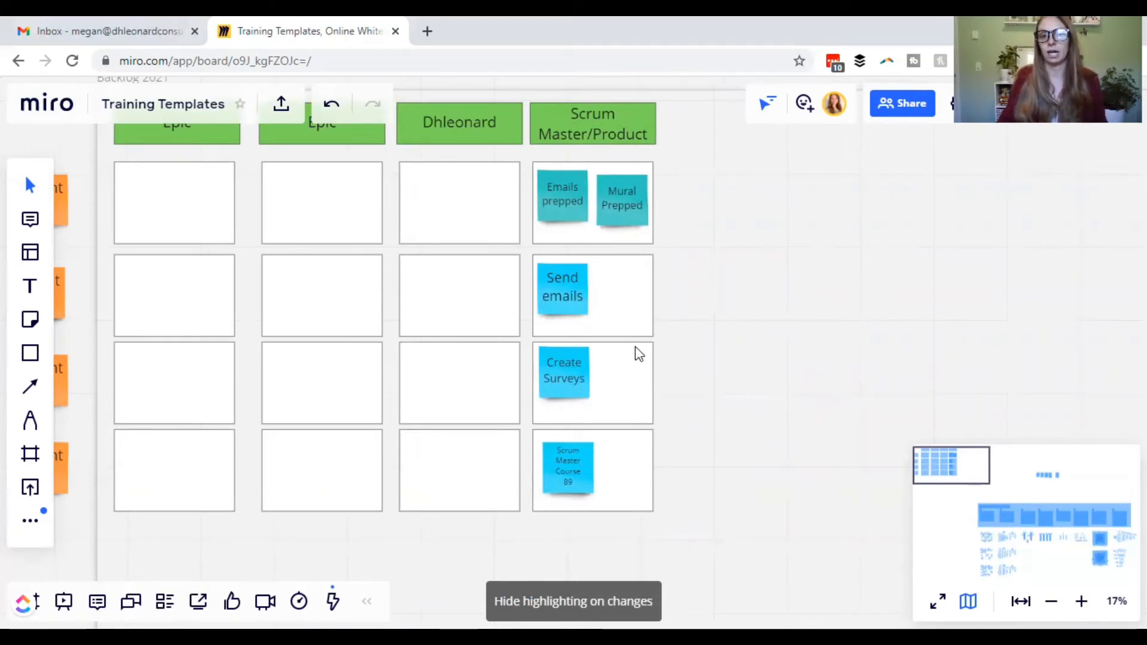
pyautogui.click(571, 463)
pyautogui.click(637, 501)
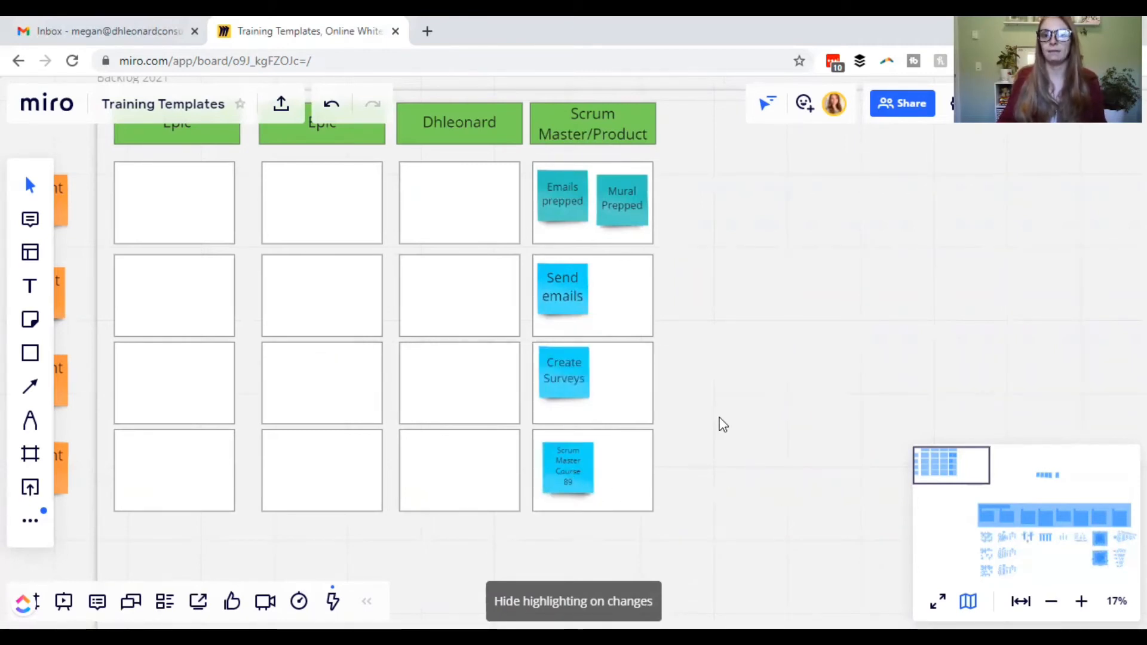
pyautogui.scroll(-5, 722, 424)
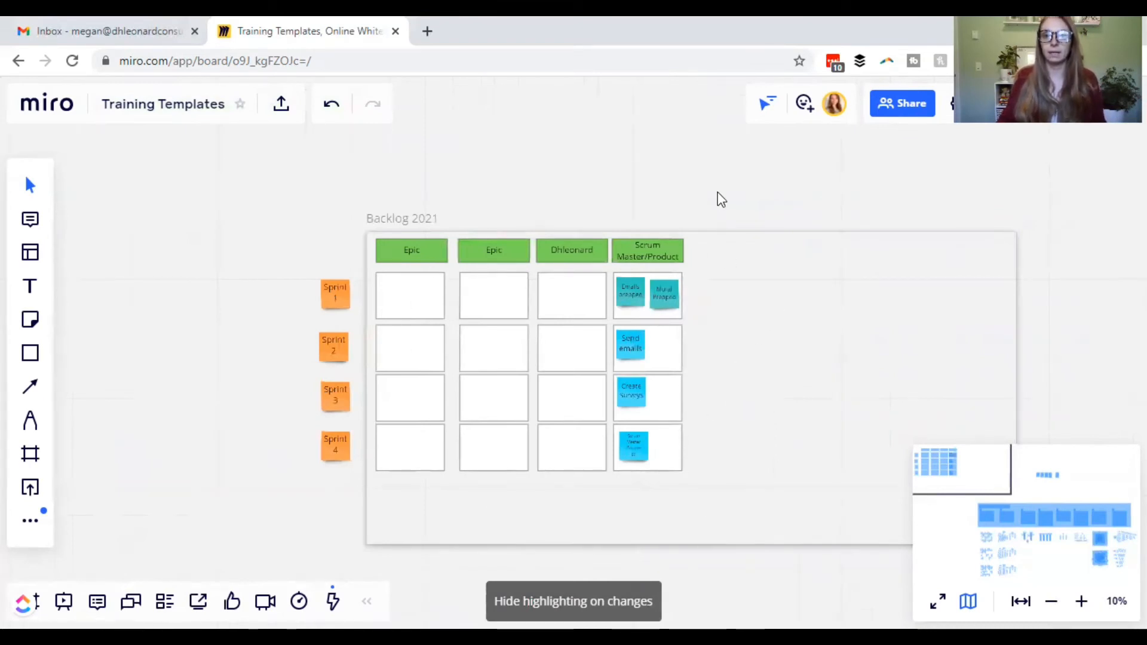
pyautogui.moveTo(717, 192); pyautogui.dragTo(585, 187)
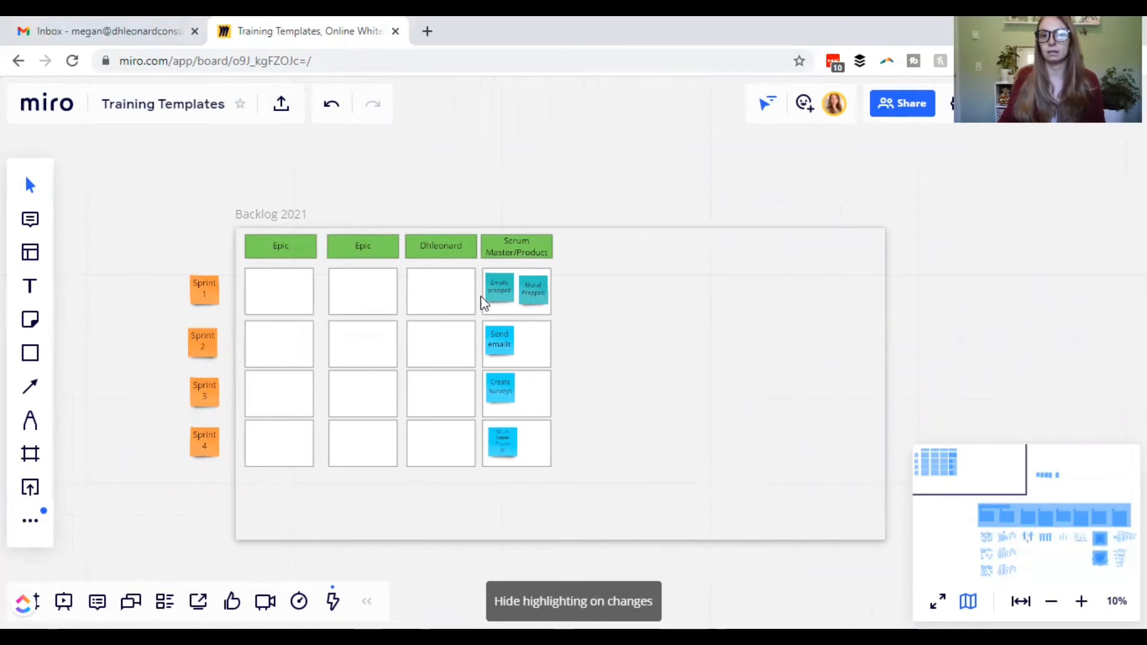
# Move "Emails prepped" up to the first cell's upper edge and "Mural Prepped" down over its lower edge in the "Scrum Master/Product" column.
pyautogui.scroll(3, 544, 304)
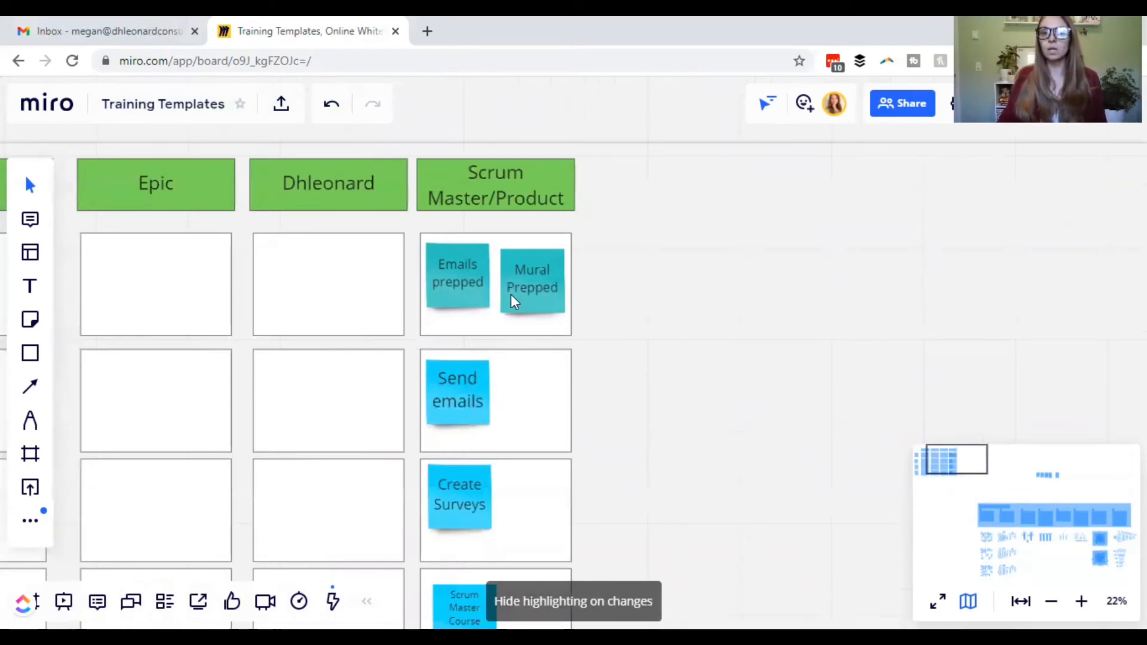
pyautogui.click(467, 284)
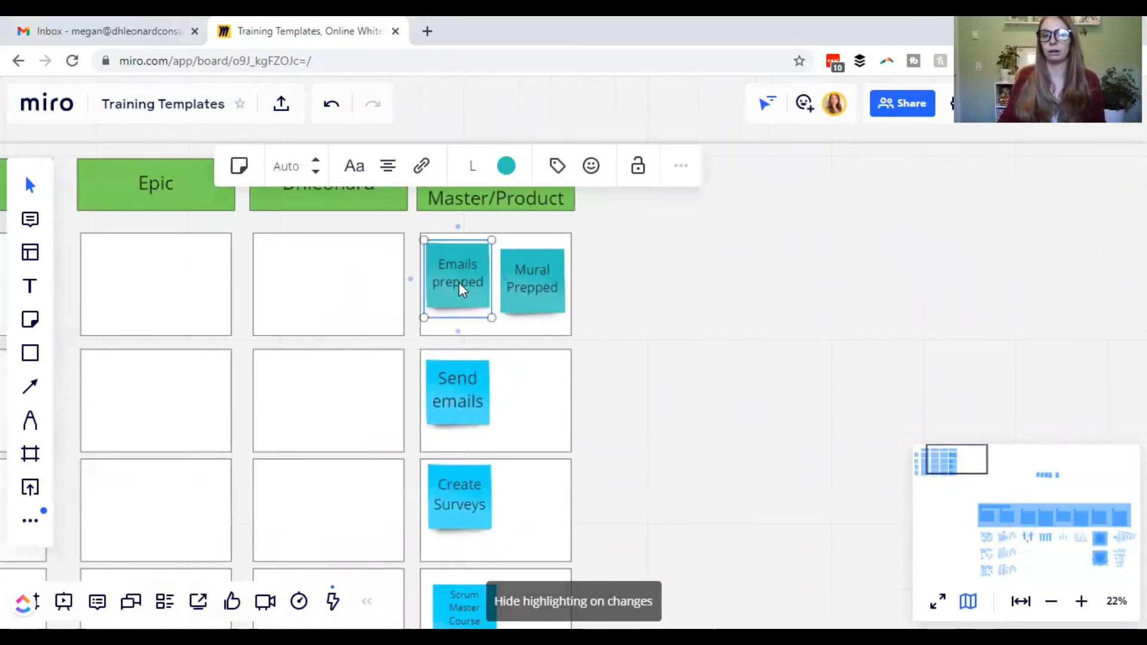
pyautogui.moveTo(460, 276); pyautogui.dragTo(509, 408)
pyautogui.moveTo(541, 278); pyautogui.dragTo(563, 379)
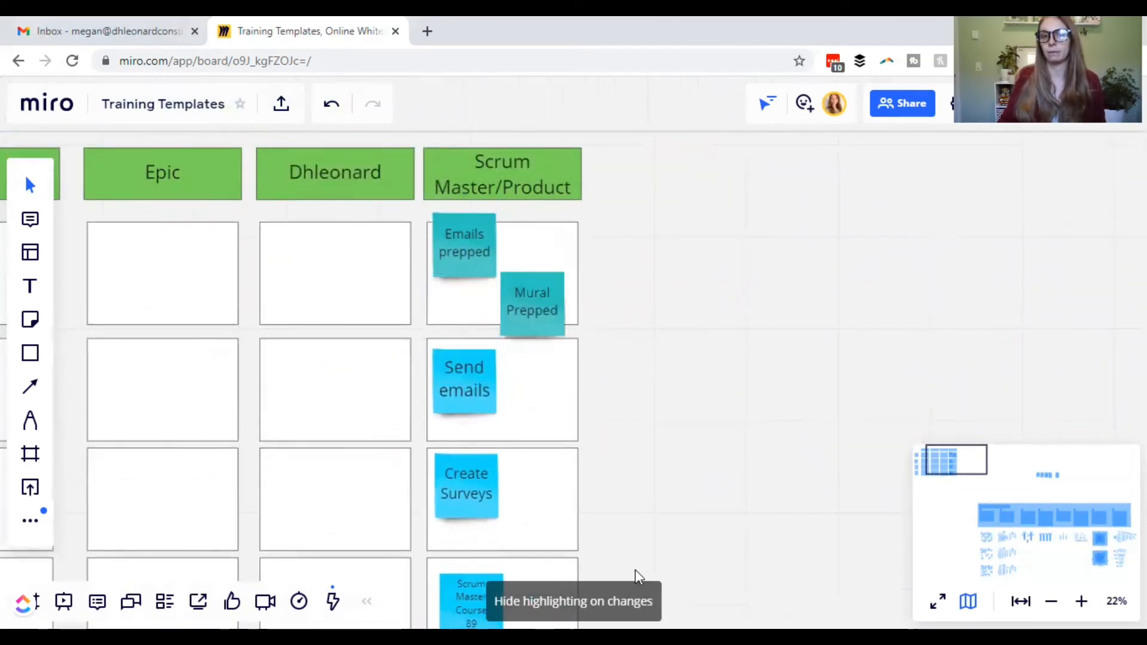
# Look over the whole "Backlog 2021" frame, from the sprint labels across the epic columns to the empty area beside them.
pyautogui.click(460, 240)
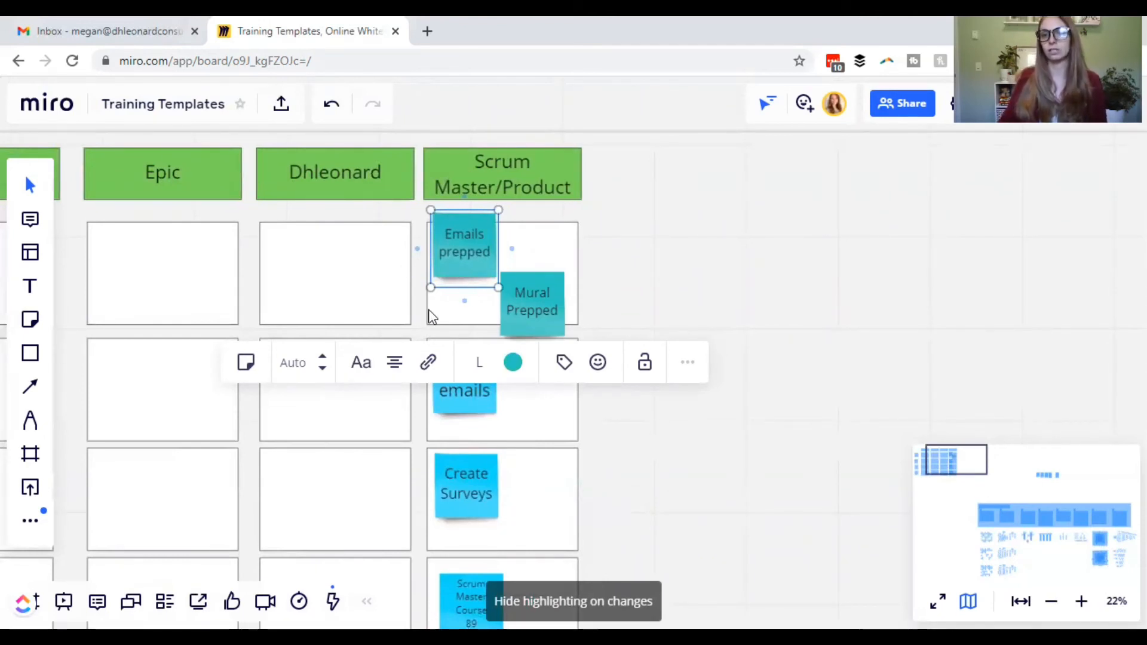
pyautogui.scroll(-5, 437, 308)
pyautogui.click(638, 342)
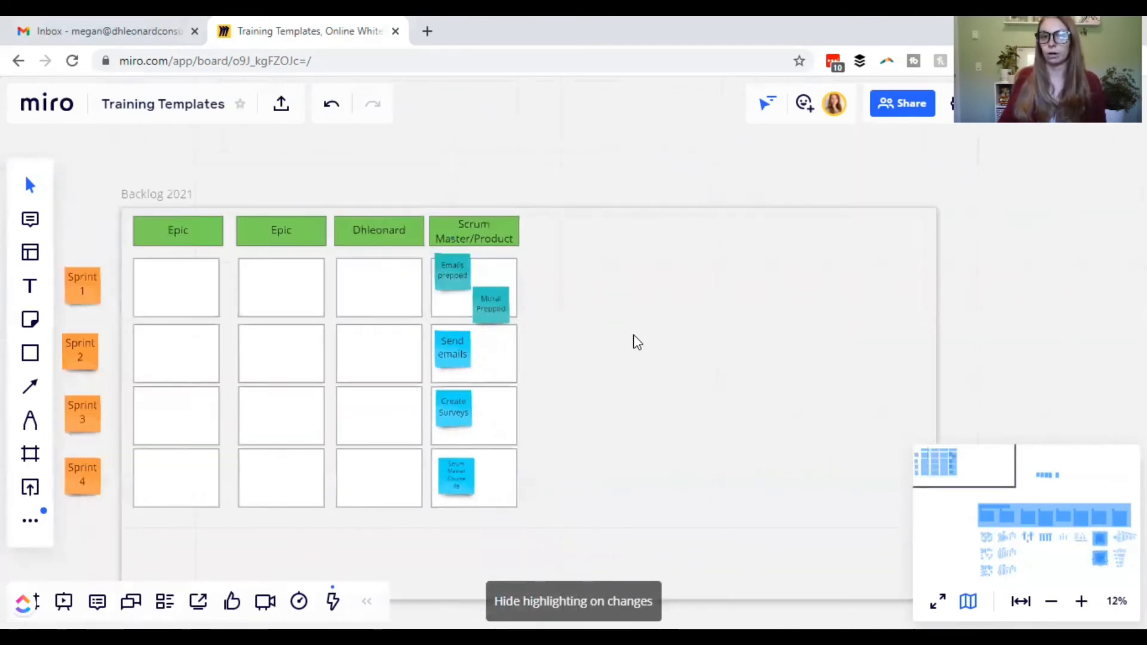
pyautogui.hscroll(5, 893, 327)
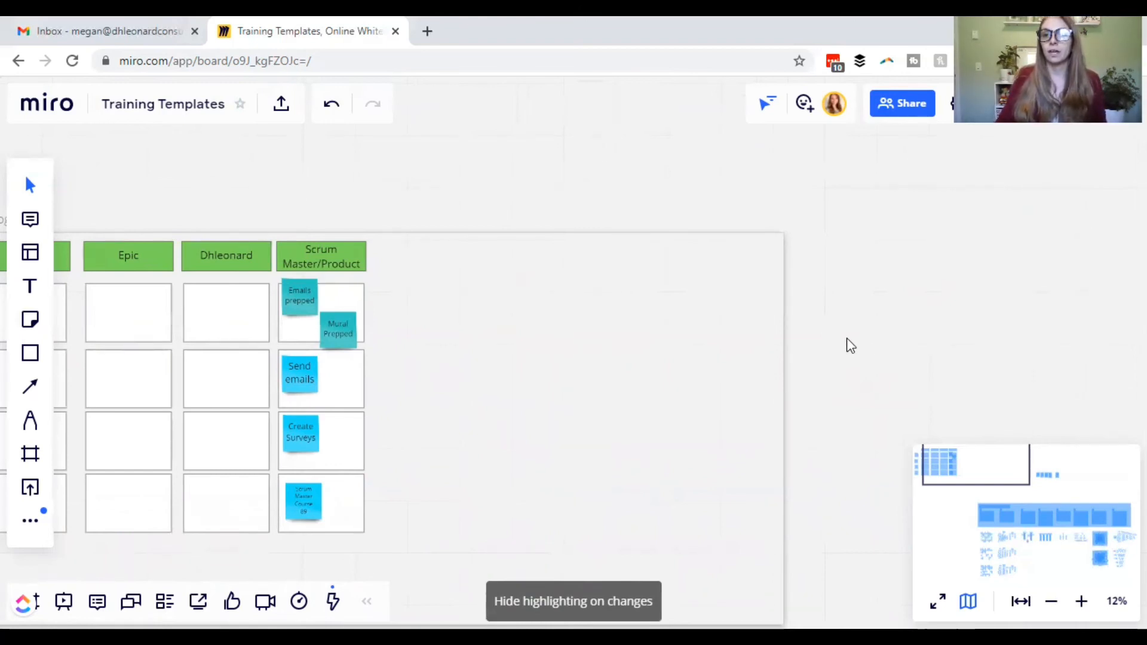
pyautogui.moveTo(809, 374); pyautogui.dragTo(796, 364)
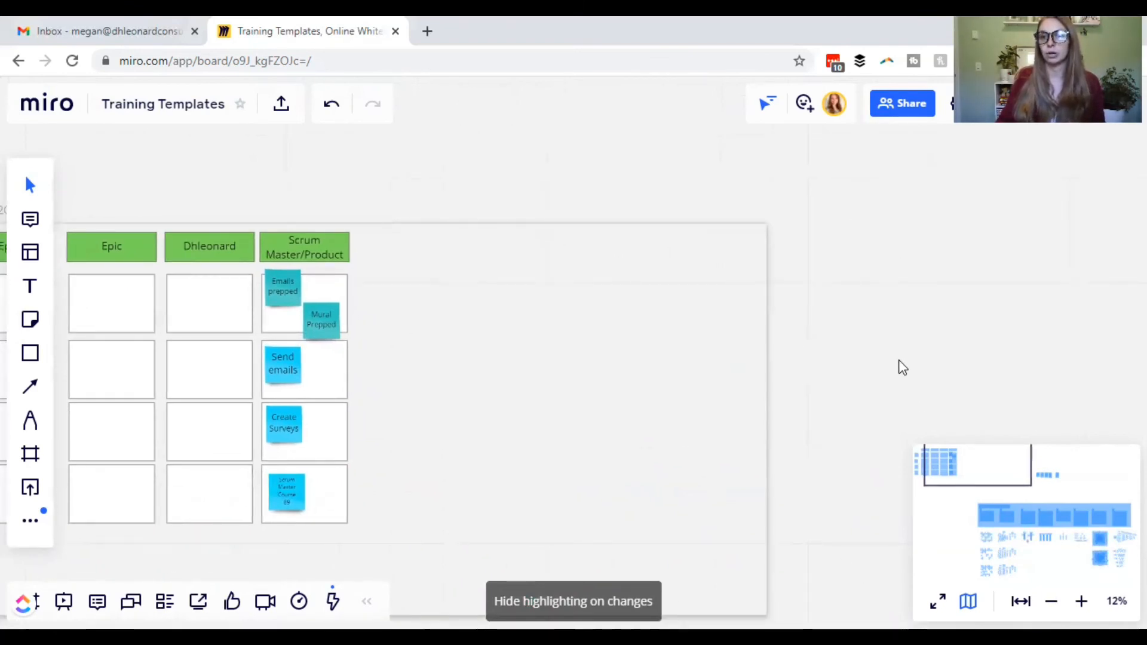
pyautogui.moveTo(899, 366); pyautogui.dragTo(881, 369)
pyautogui.scroll(-2, 878, 368)
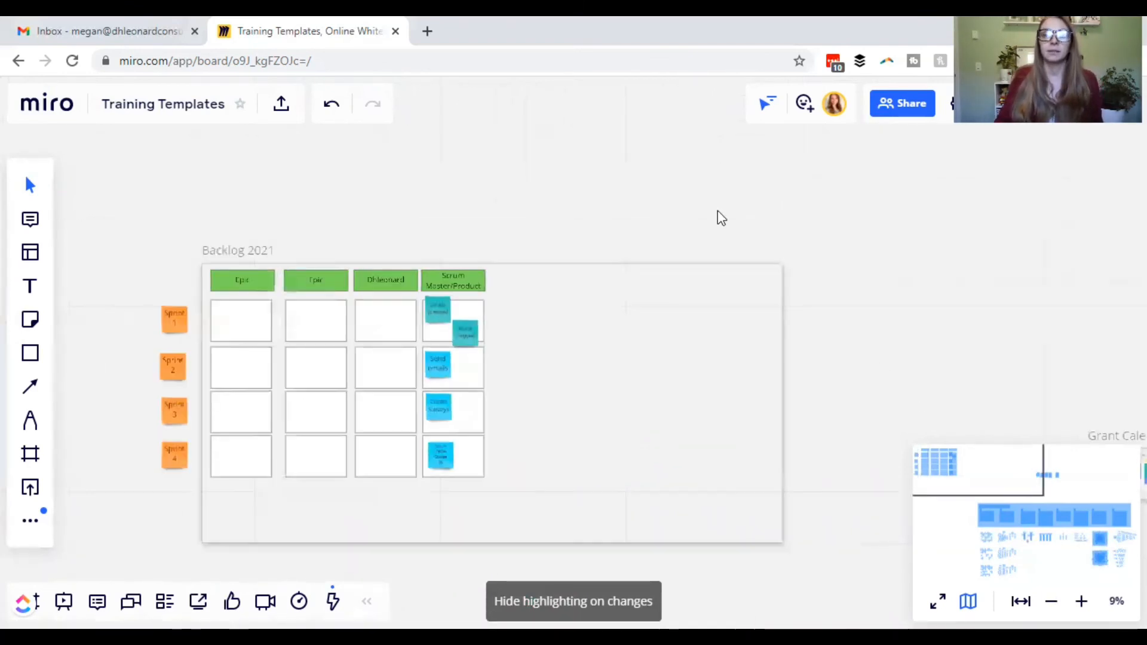
pyautogui.moveTo(699, 159); pyautogui.dragTo(738, 141)
pyautogui.scroll(3, 191, 353)
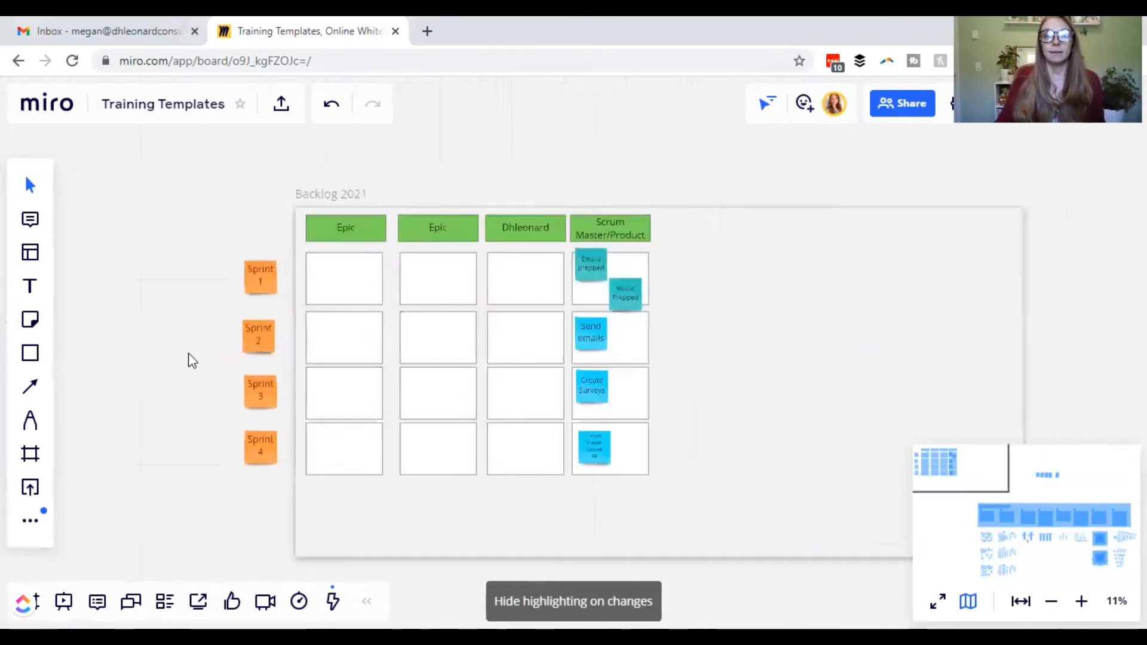
pyautogui.moveTo(185, 281); pyautogui.dragTo(165, 278)
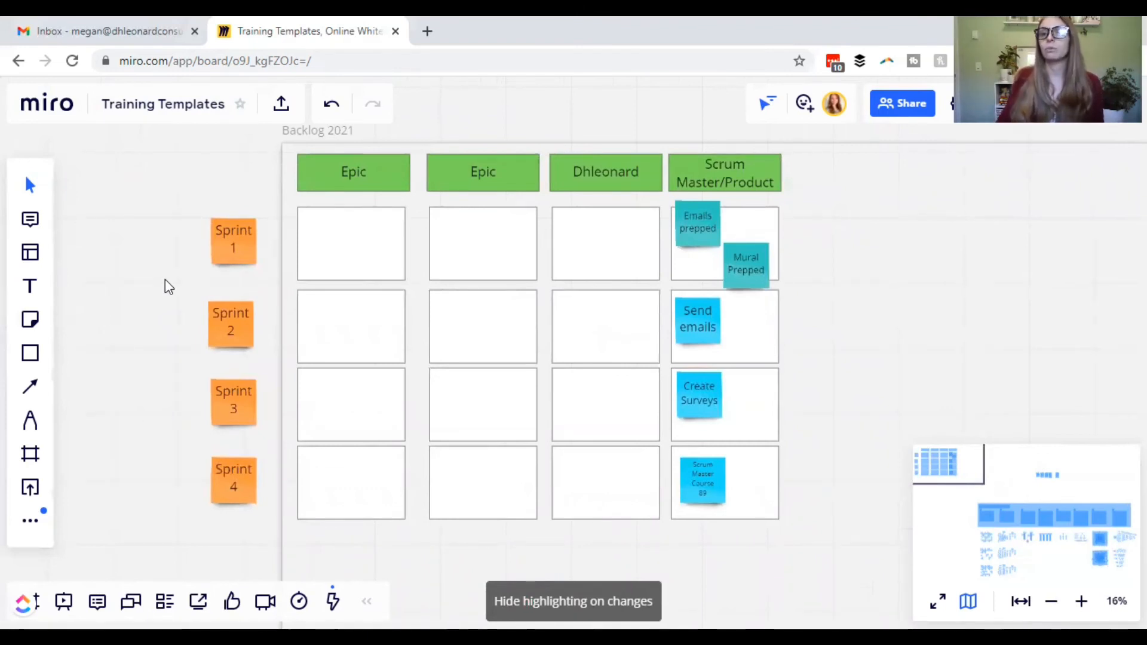
# Create a red tag with the first team member's name on the "Emails prepped" sticky note.
pyautogui.click(705, 240)
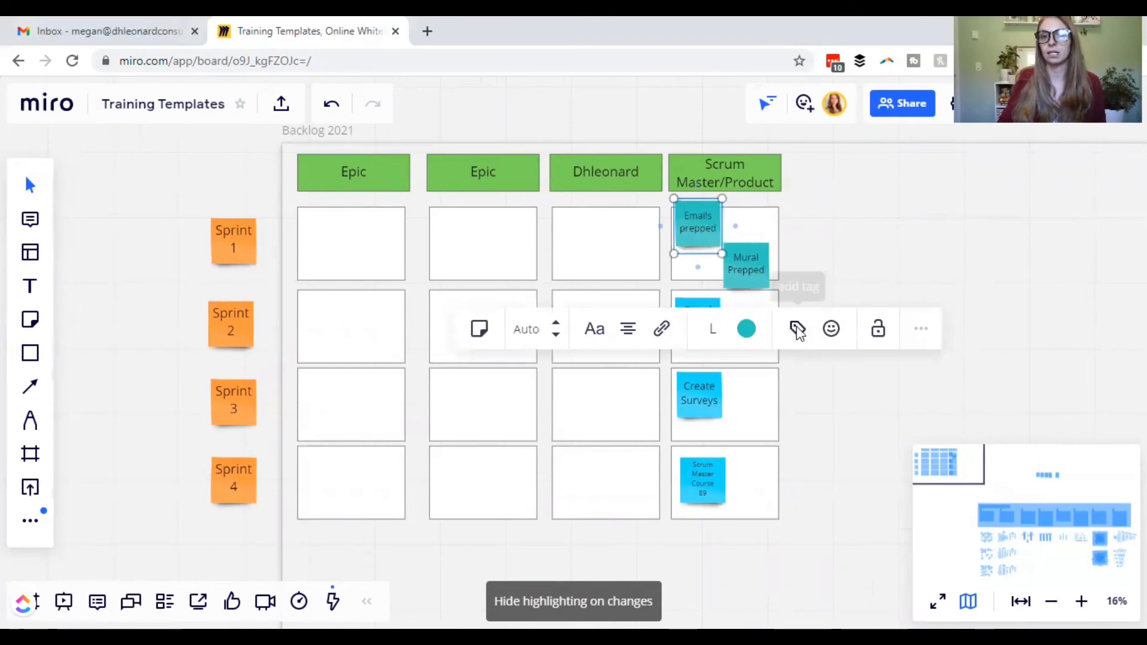
pyautogui.click(806, 238)
pyautogui.scroll(4, 803, 298)
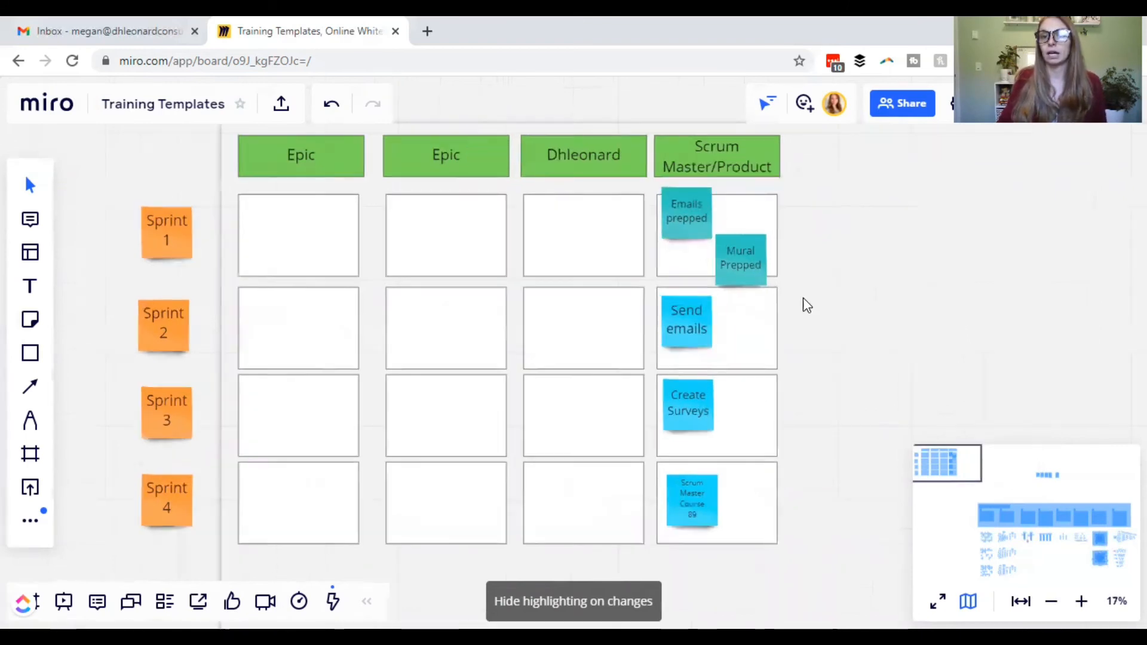
pyautogui.click(661, 190)
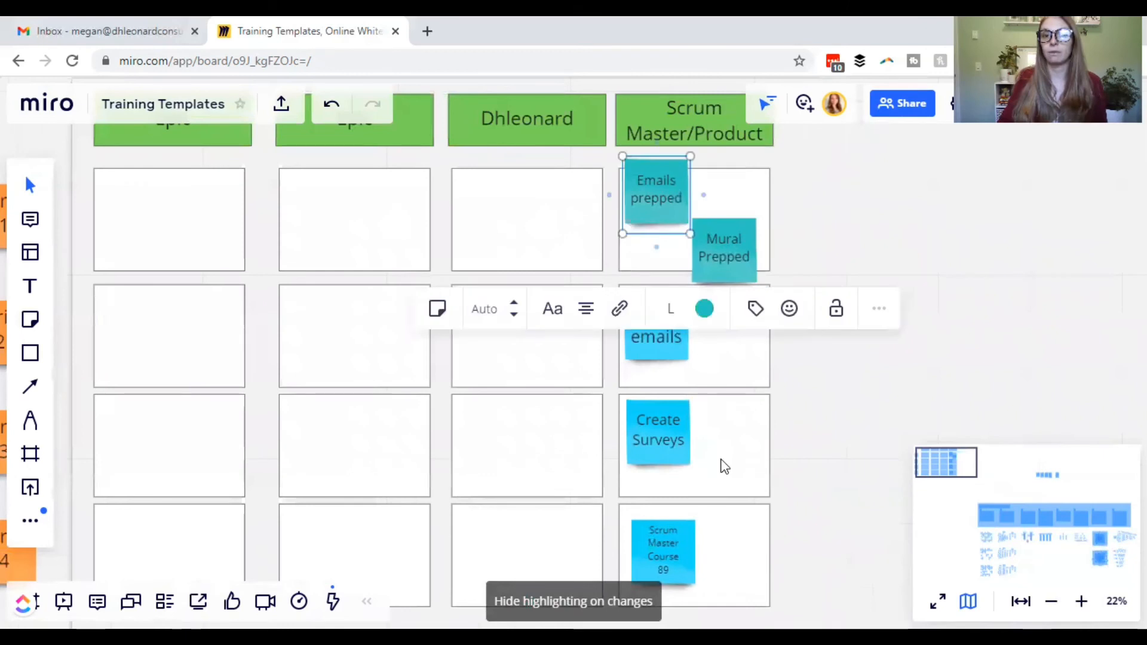
pyautogui.click(755, 312)
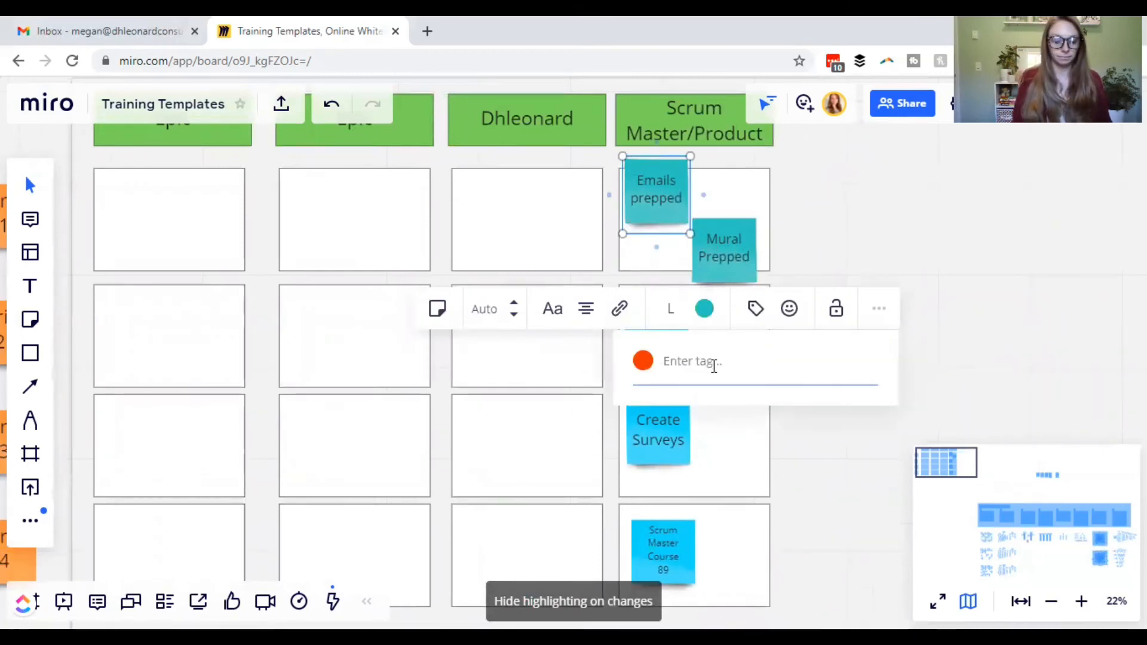
pyautogui.write('Megan')
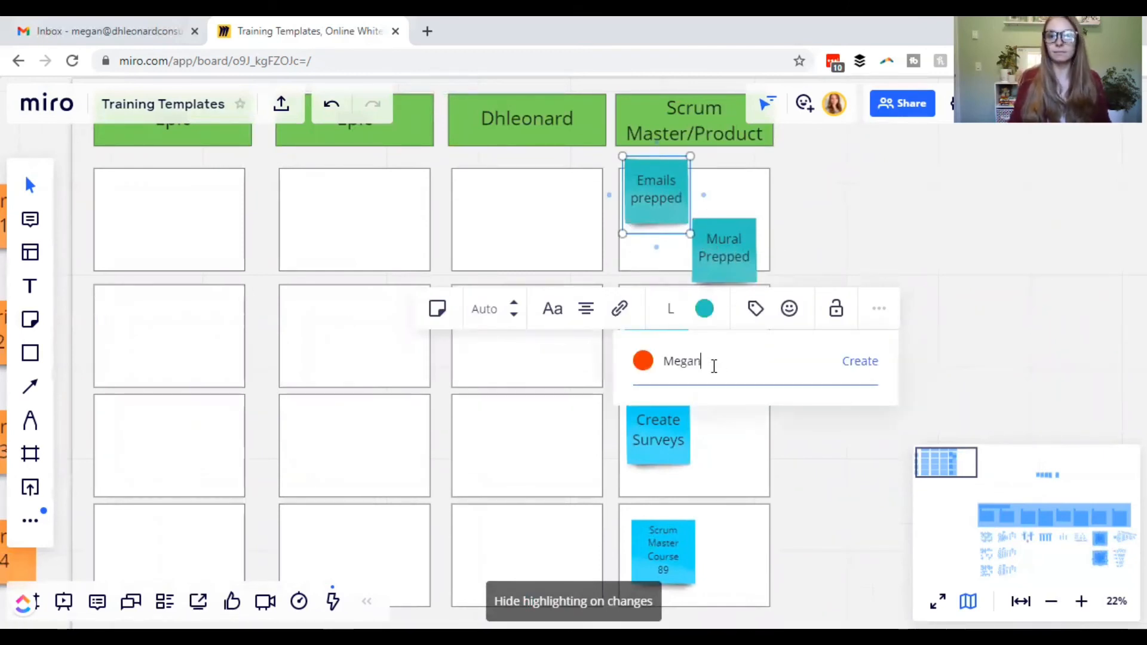
pyautogui.click(863, 365)
pyautogui.click(801, 251)
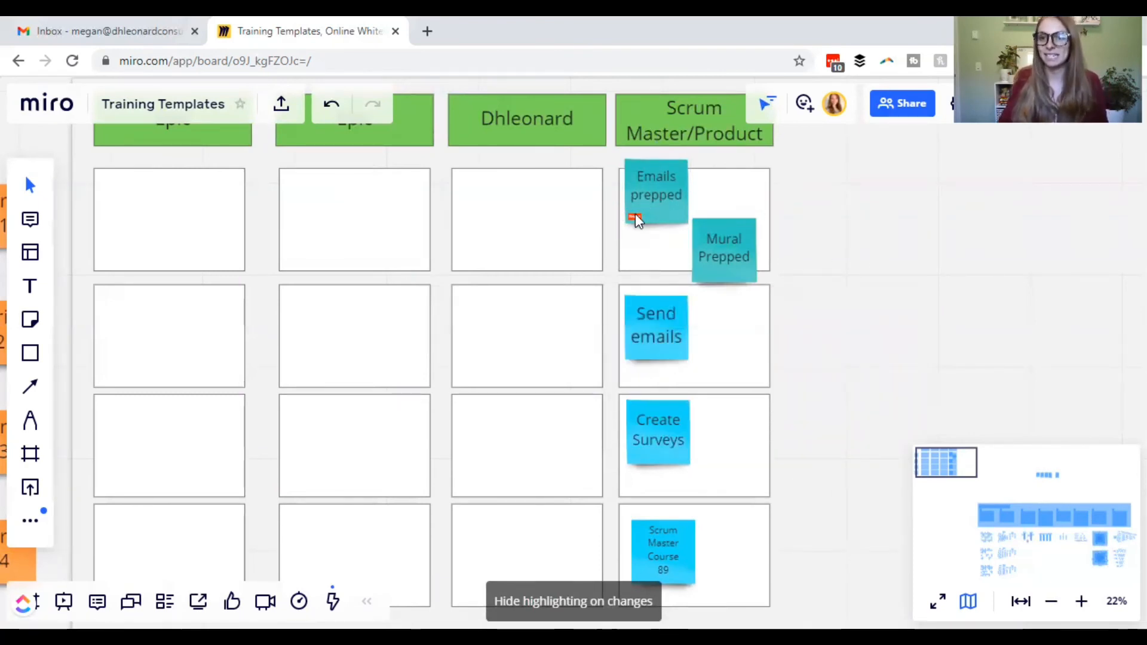
# Add a line reading 5 to the "Emails prepped" sticky note and place the note in the upper-left corner of its cell.
pyautogui.click(681, 197)
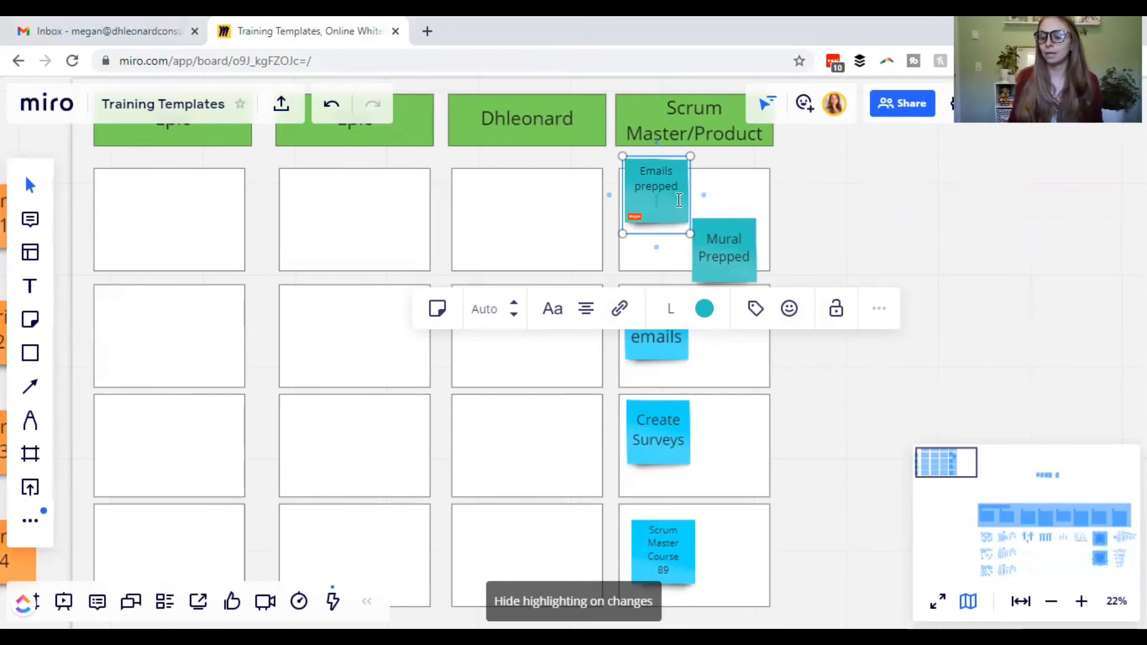
pyautogui.click(841, 298)
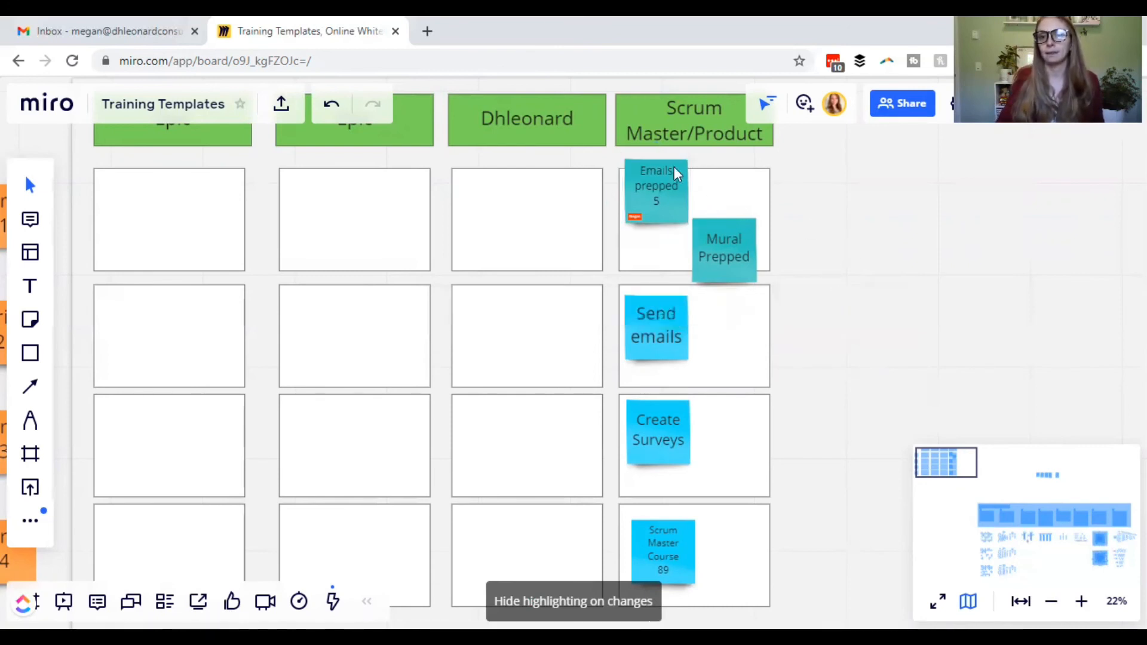
pyautogui.moveTo(655, 190); pyautogui.dragTo(852, 211)
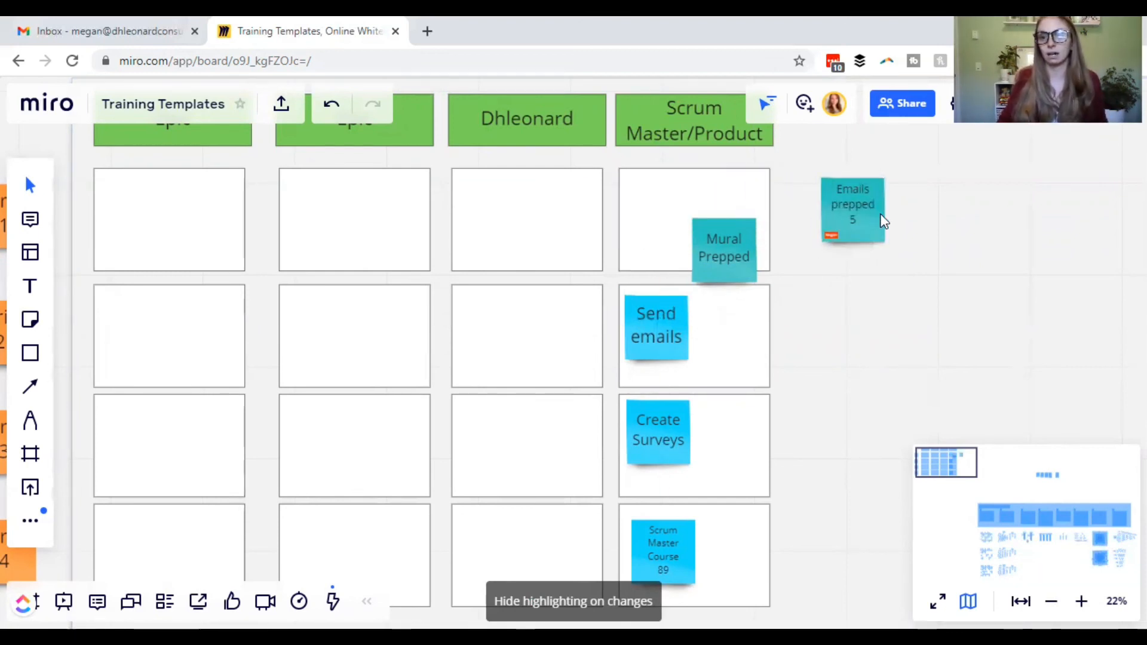
pyautogui.moveTo(880, 215); pyautogui.dragTo(611, 206)
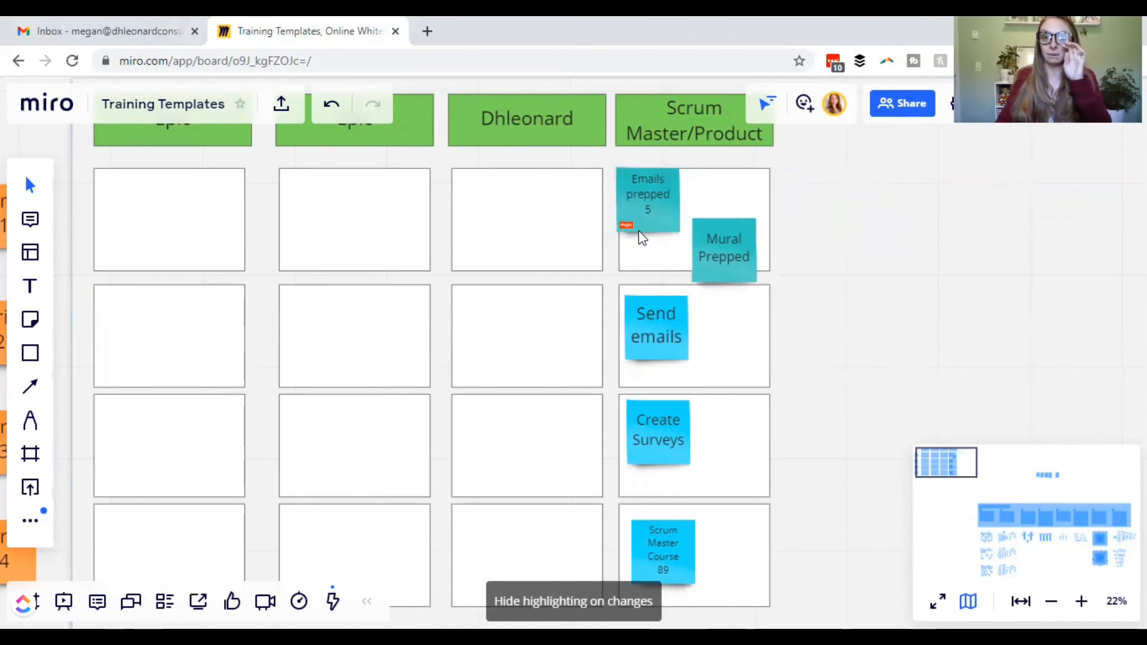
# Create a red tag with the second team member's name on the "Send emails" sticky note.
pyautogui.click(669, 344)
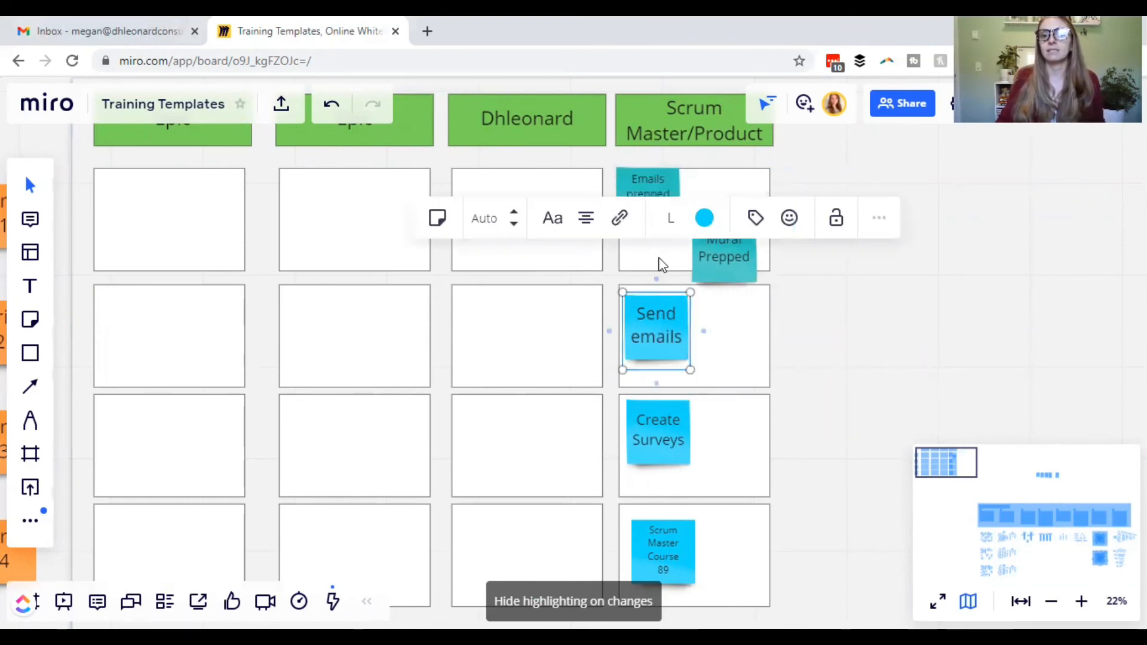
pyautogui.click(755, 218)
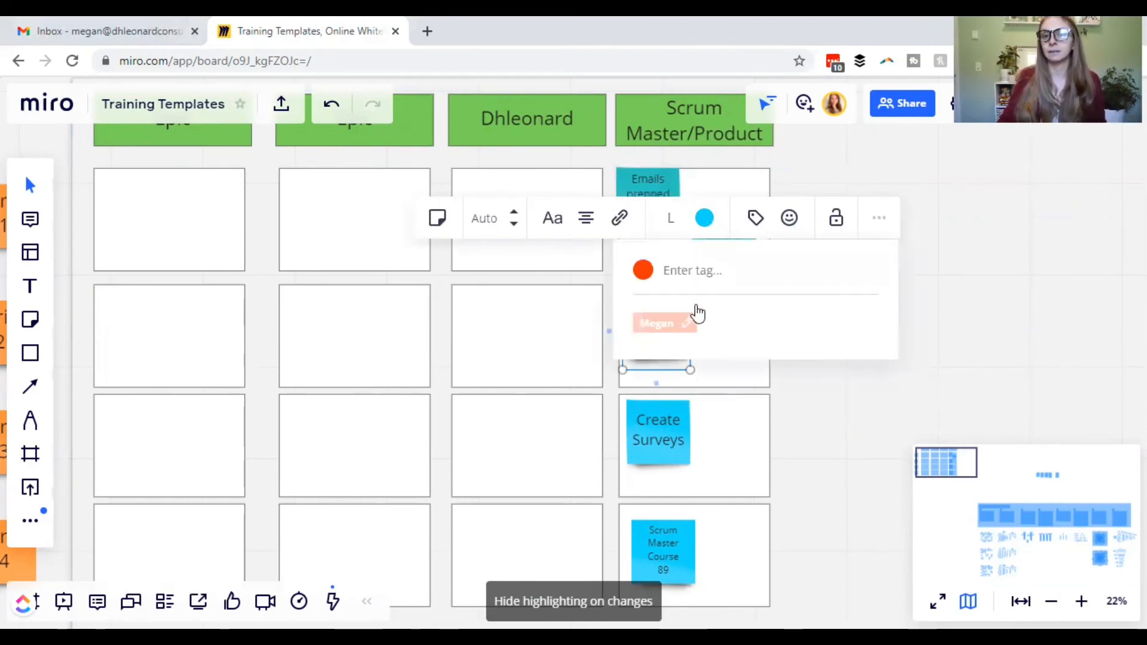
pyautogui.write('Diane')
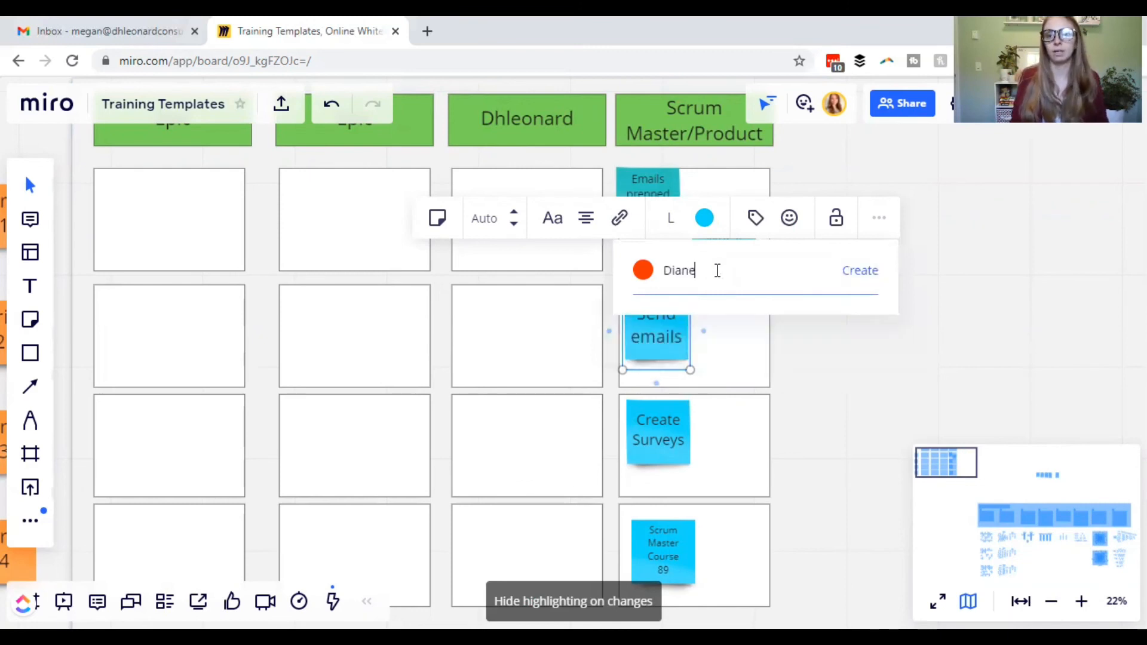
pyautogui.press('Return')
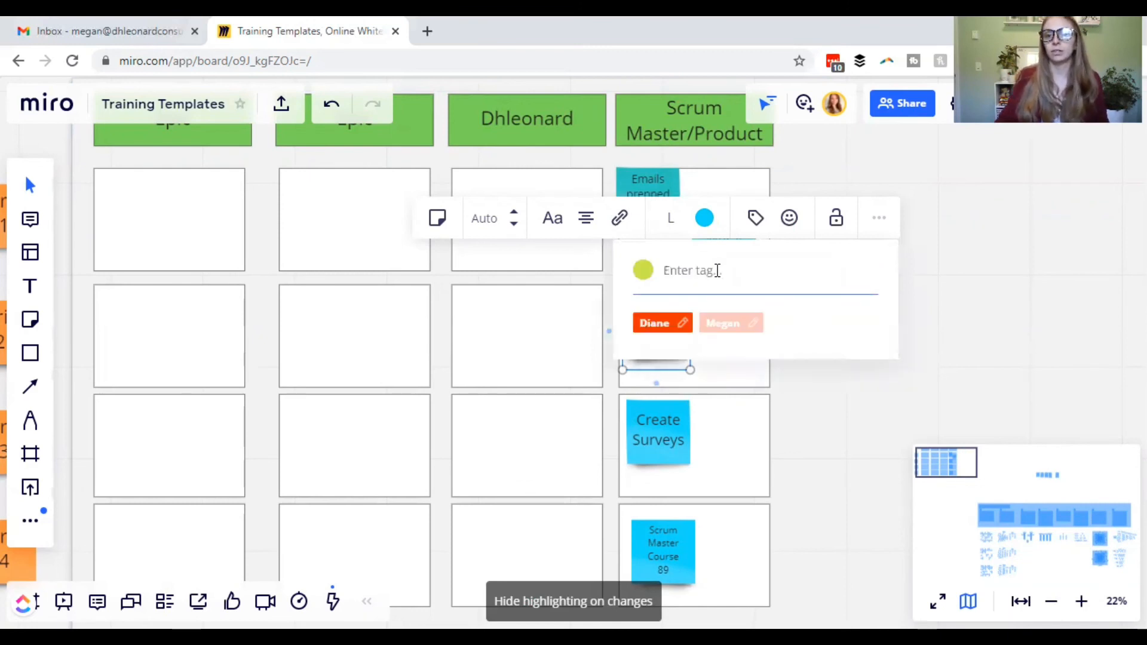
pyautogui.click(582, 332)
pyautogui.click(664, 353)
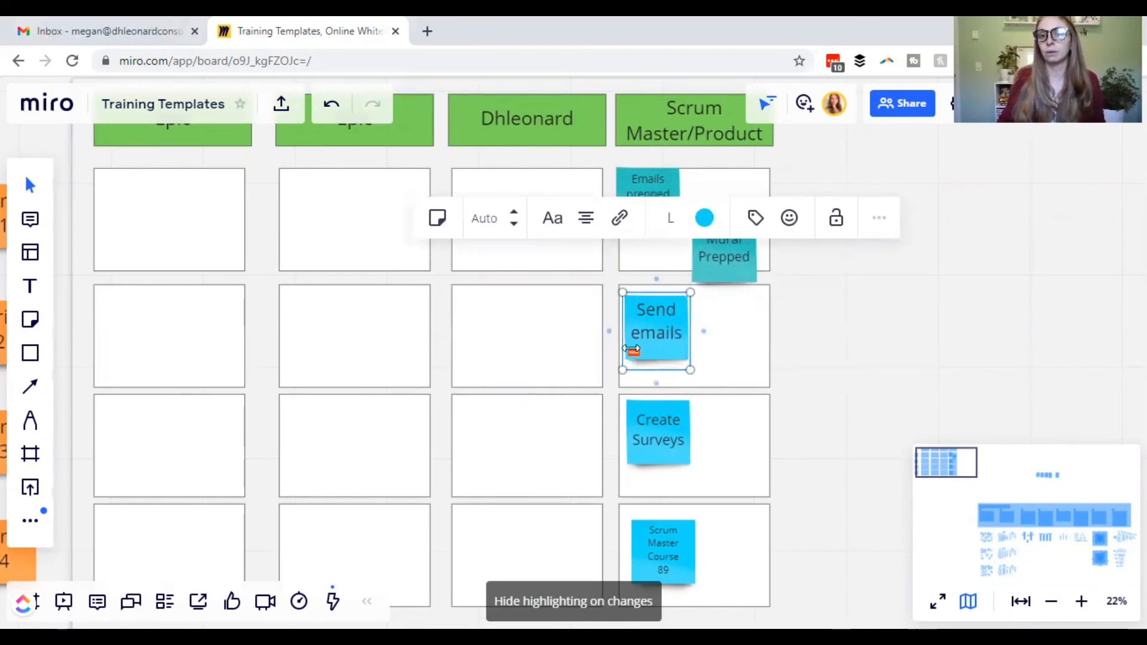
pyautogui.click(645, 174)
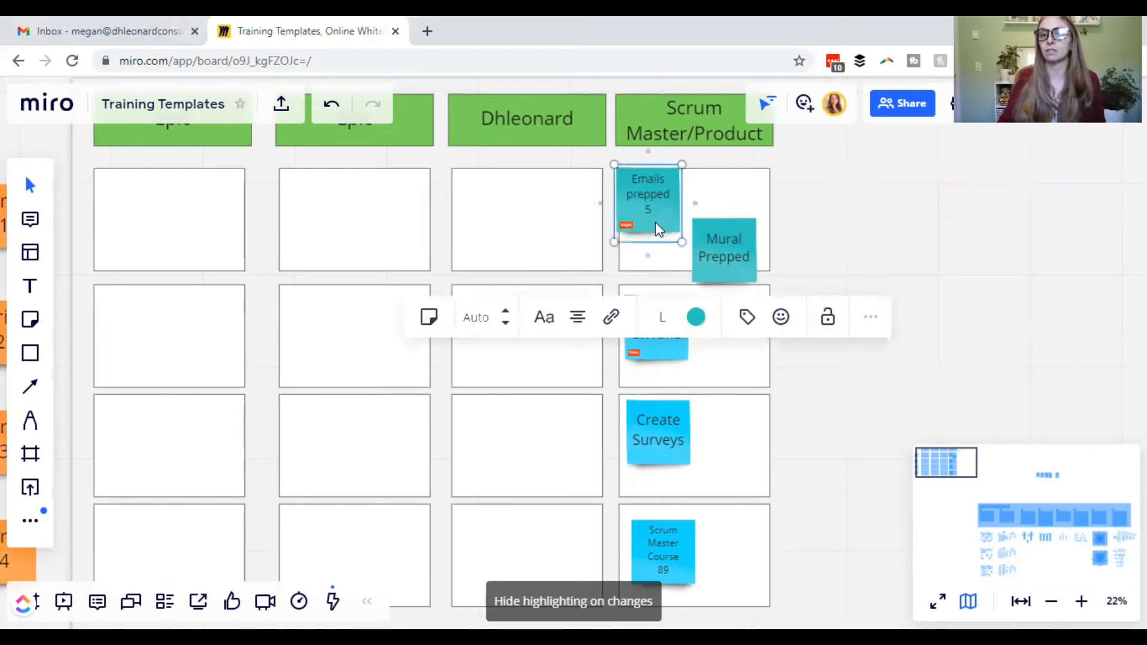
pyautogui.click(653, 354)
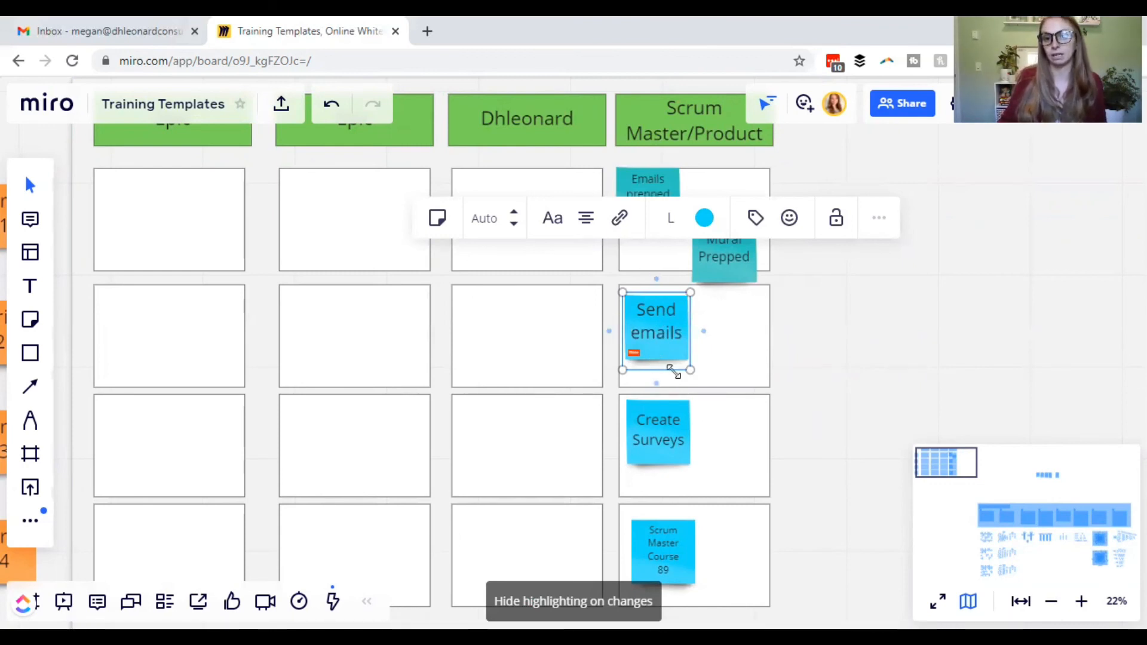
pyautogui.click(797, 355)
pyautogui.scroll(-4, 797, 354)
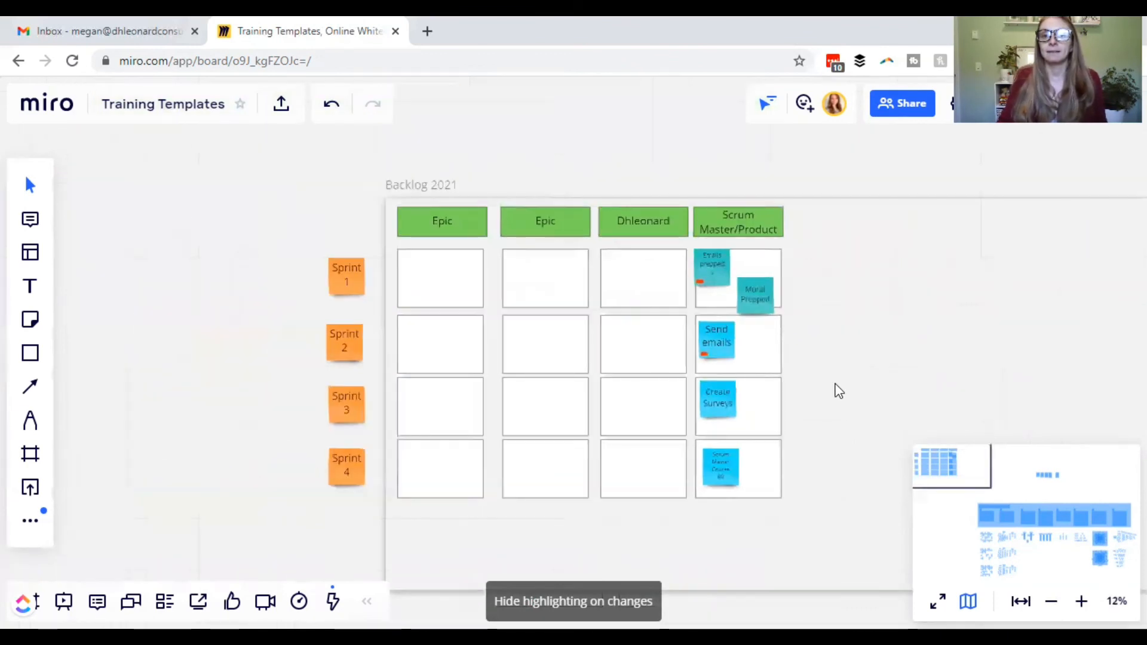
pyautogui.moveTo(230, 402); pyautogui.dragTo(194, 358)
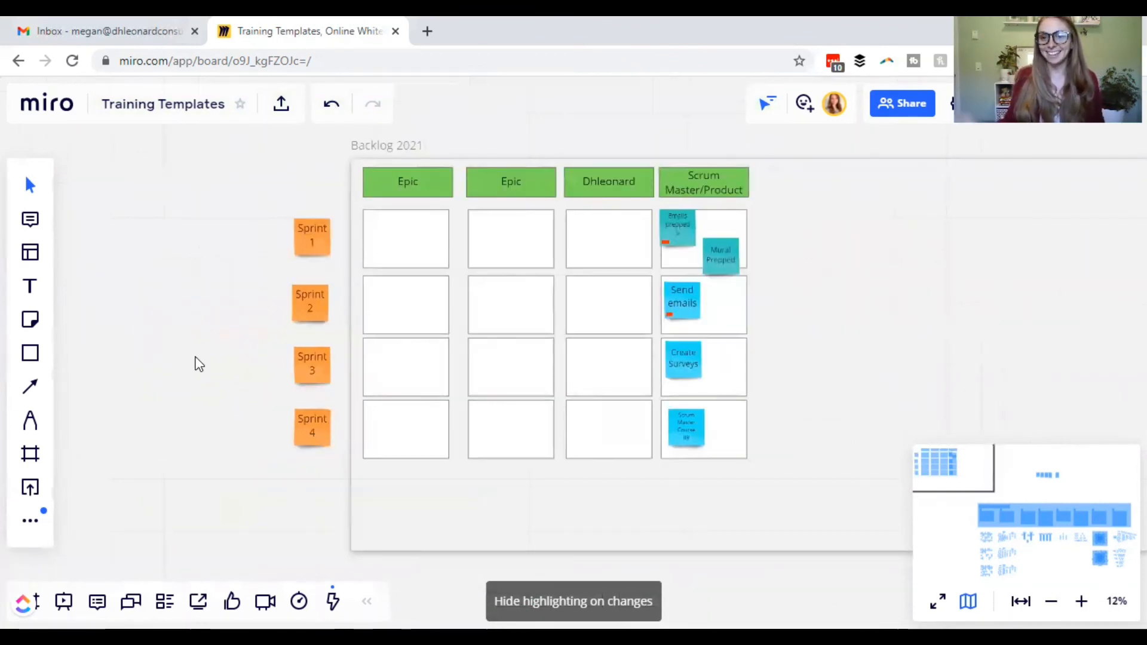